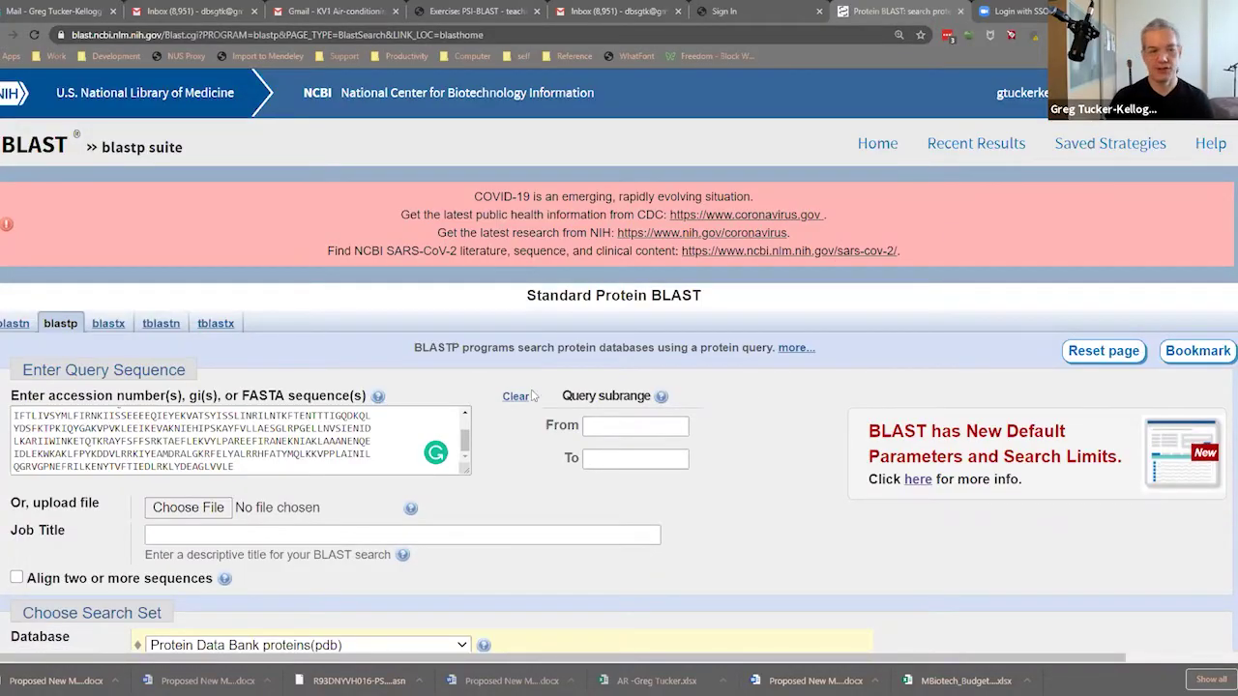
Scroll down the search form past Program Selection, with blastp selected against pdb
{"action": "scroll", "coordinate": [272, 453], "scroll_direction": "up", "scroll_amount": 1}
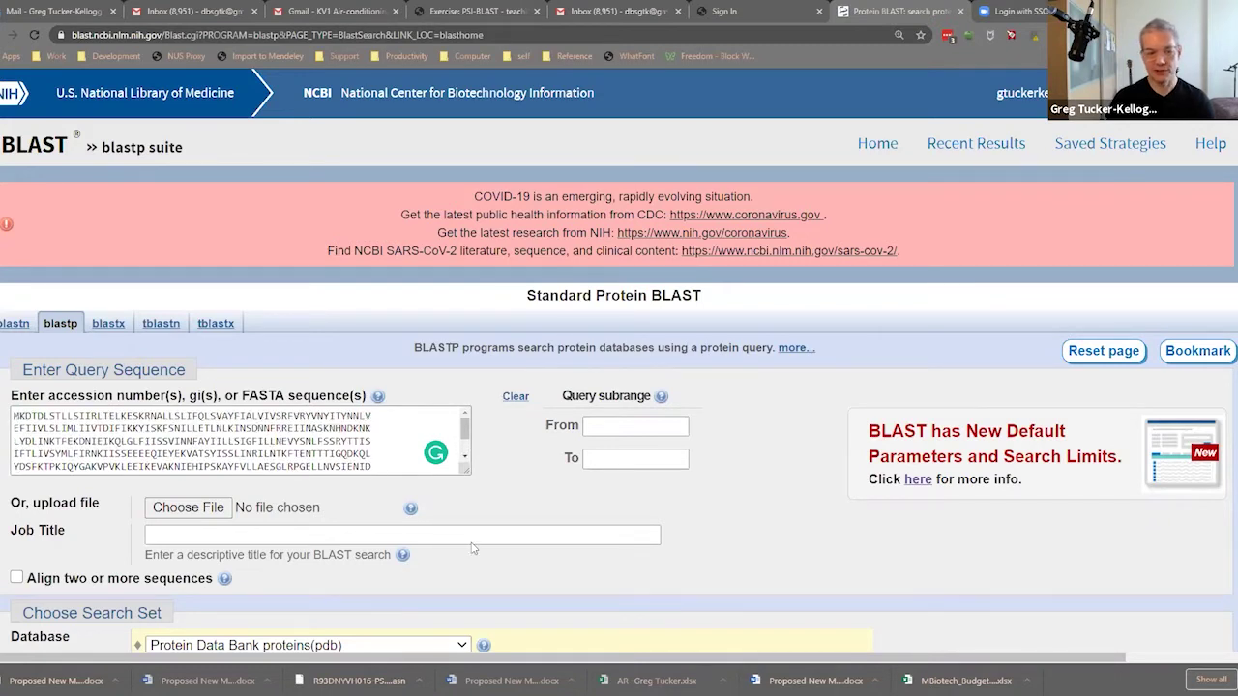
{"action": "scroll", "coordinate": [649, 494], "scroll_direction": "down", "scroll_amount": 2}
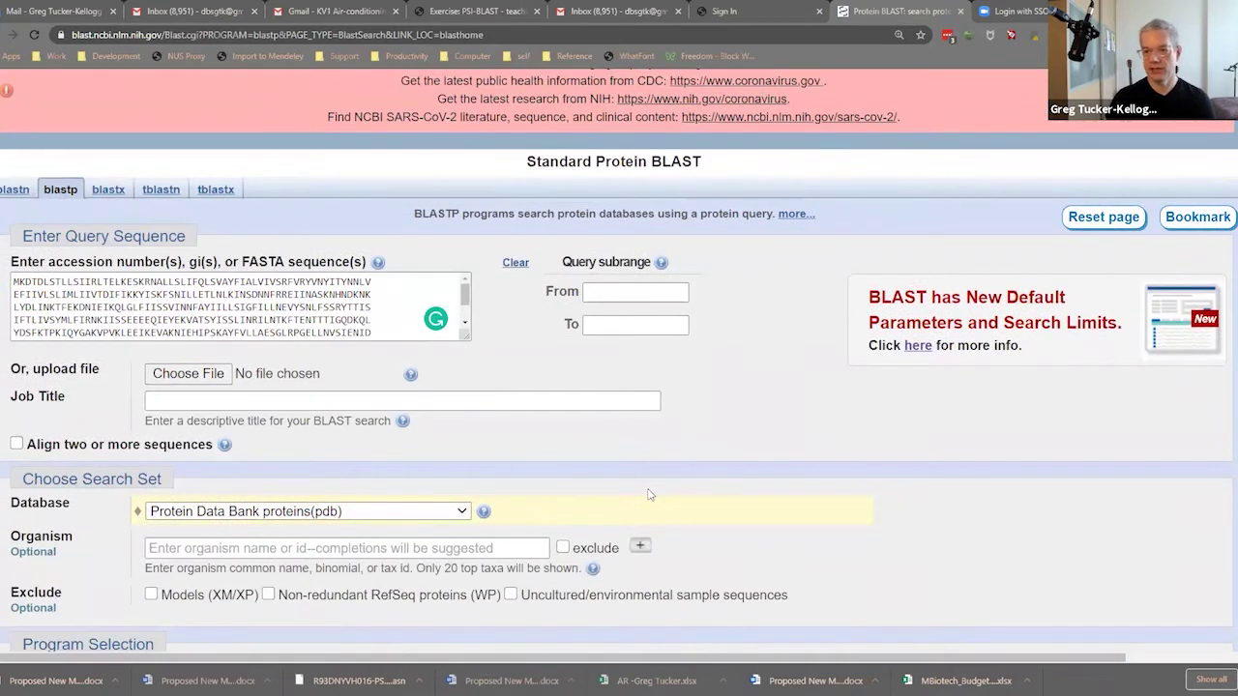
{"action": "scroll", "coordinate": [489, 517], "scroll_direction": "down", "scroll_amount": 1}
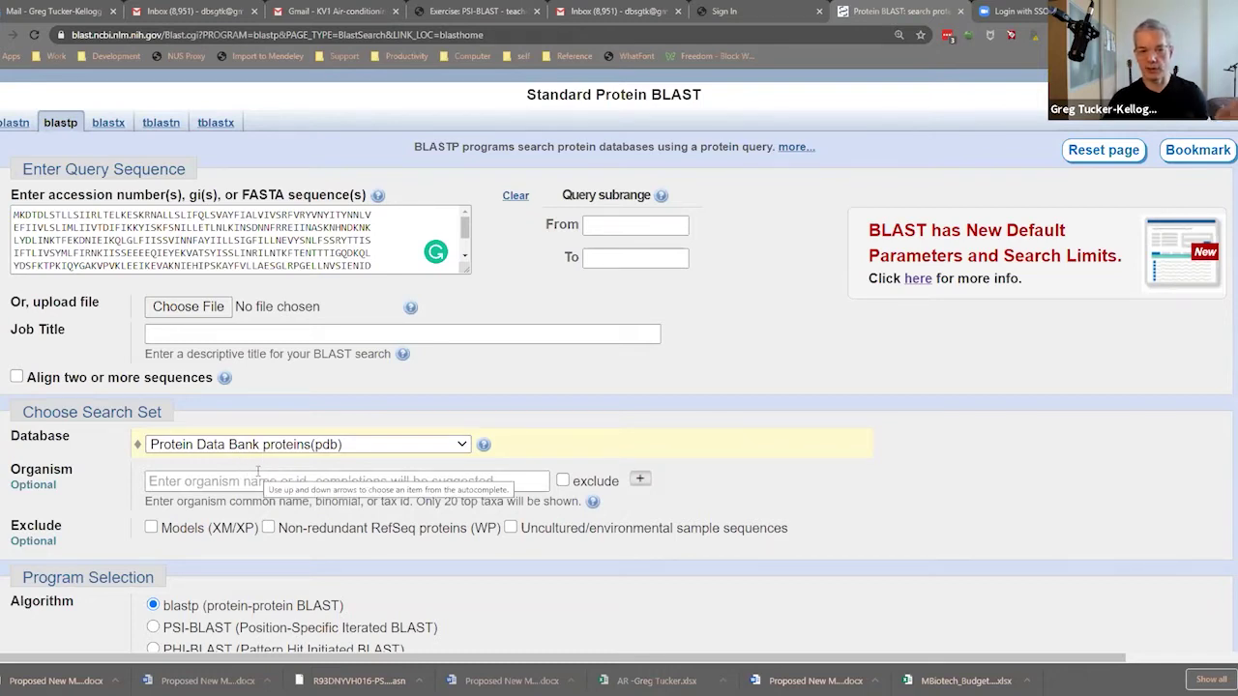
{"action": "scroll", "coordinate": [385, 472], "scroll_direction": "down", "scroll_amount": 1}
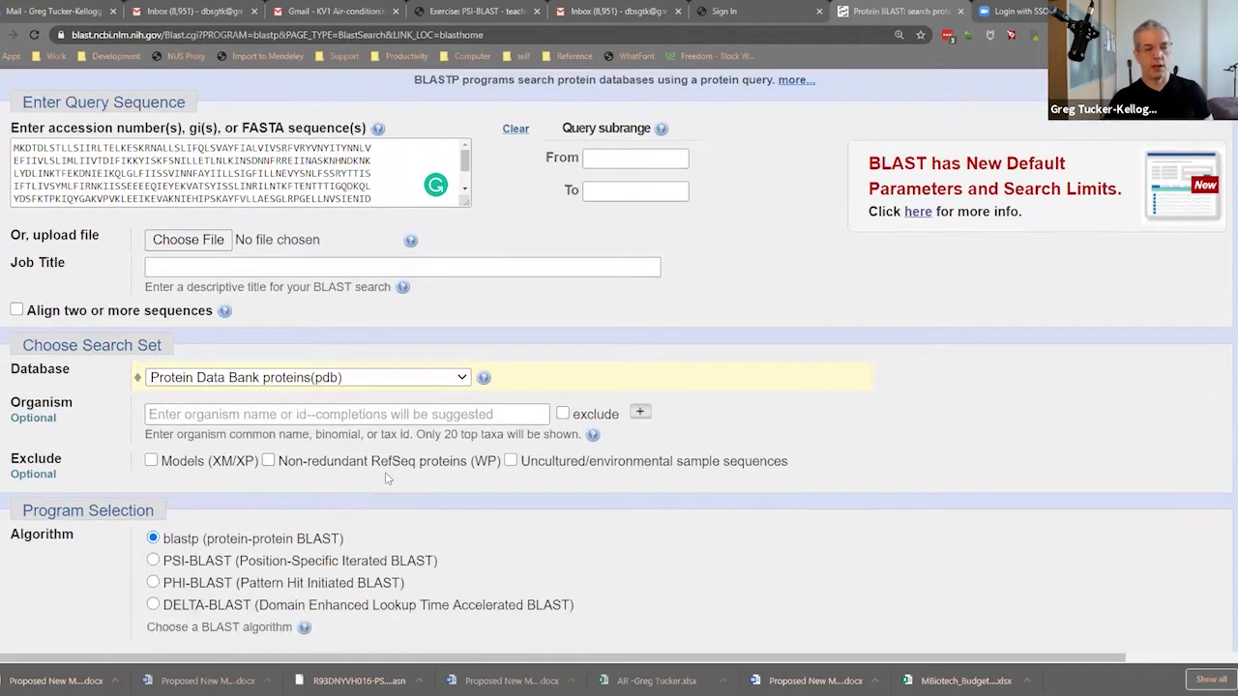
{"action": "scroll", "coordinate": [400, 407], "scroll_direction": "up", "scroll_amount": 4}
{"action": "scroll", "coordinate": [401, 412], "scroll_direction": "down", "scroll_amount": 5}
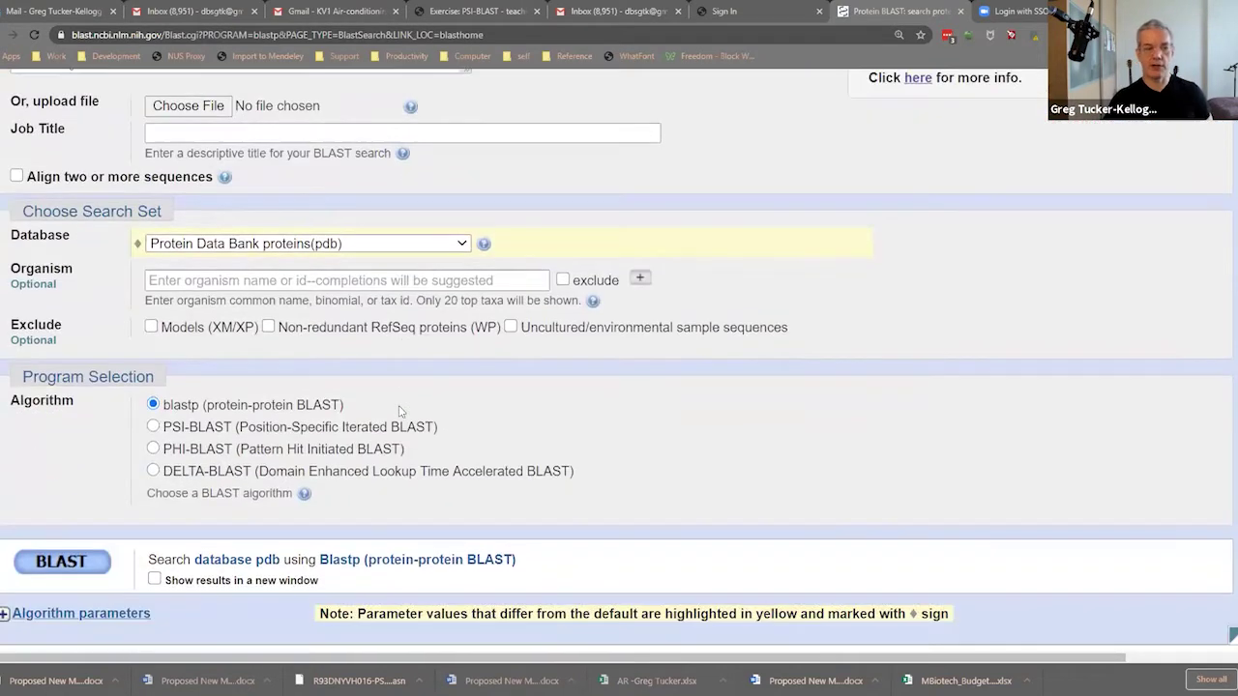
Submit the blastp search of the 457-residue query against the PDB database
{"action": "left_click", "coordinate": [82, 569]}
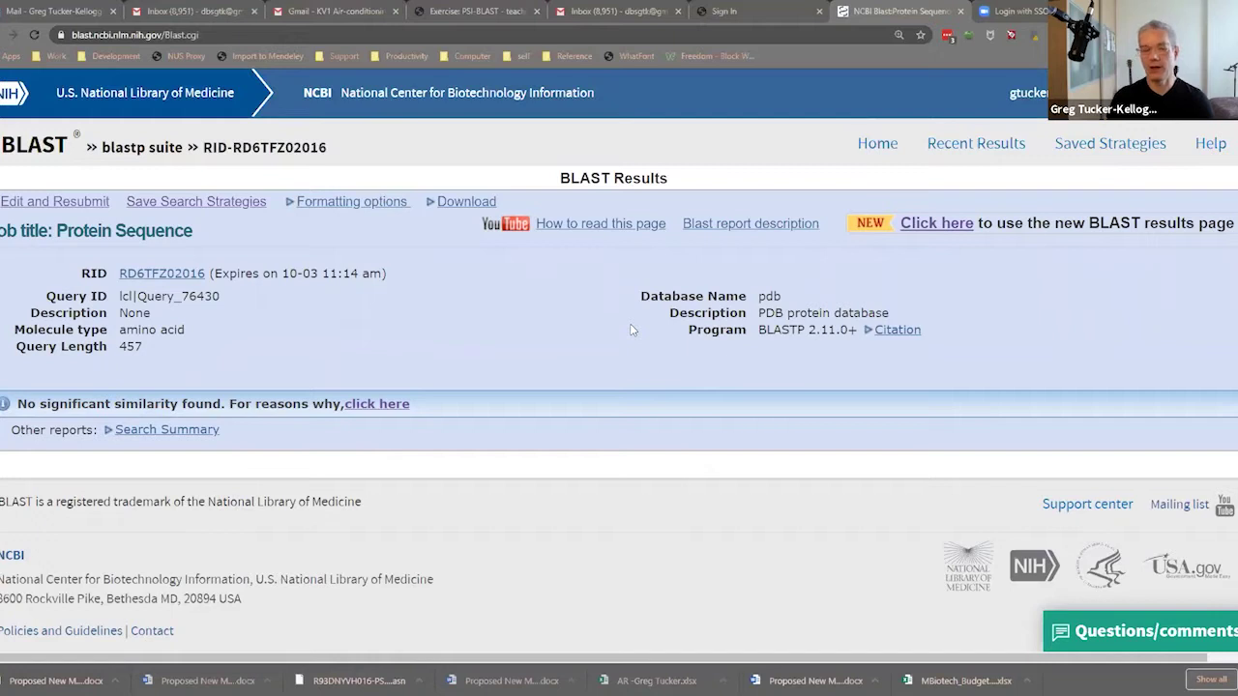
Return to the search form and retitle the job 'PSI-BLAST against nr'
{"action": "left_click", "coordinate": [84, 205]}
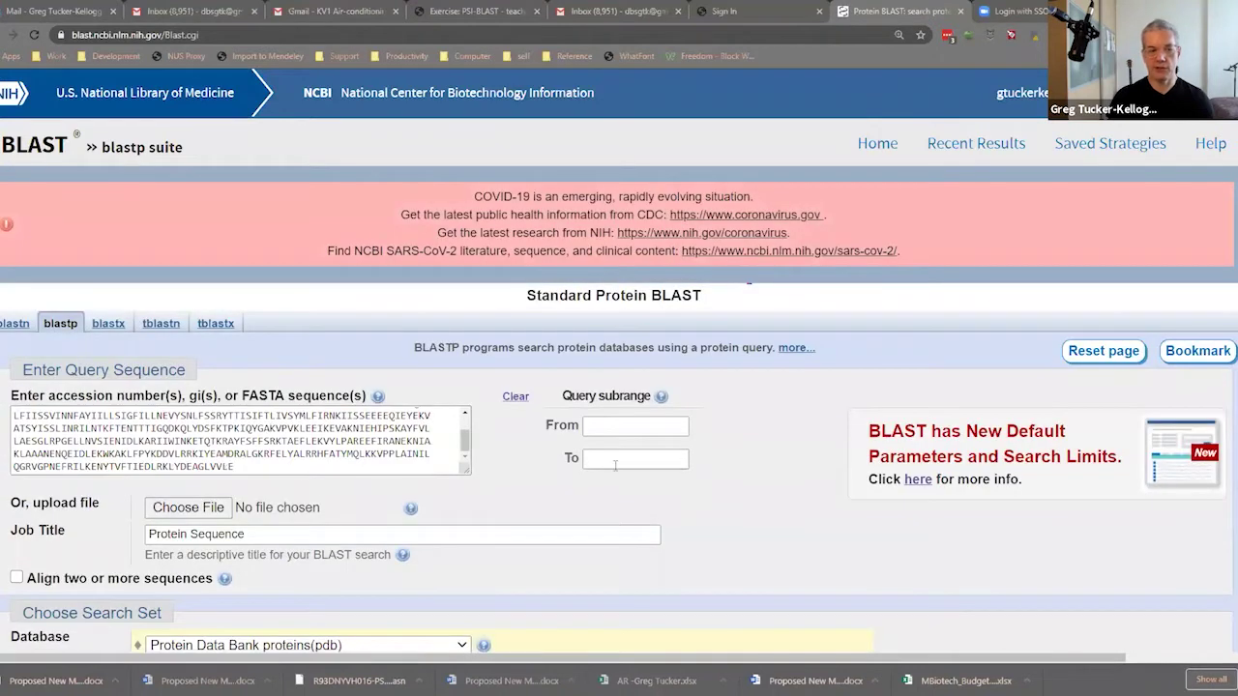
{"action": "scroll", "coordinate": [568, 497], "scroll_direction": "down", "scroll_amount": 2}
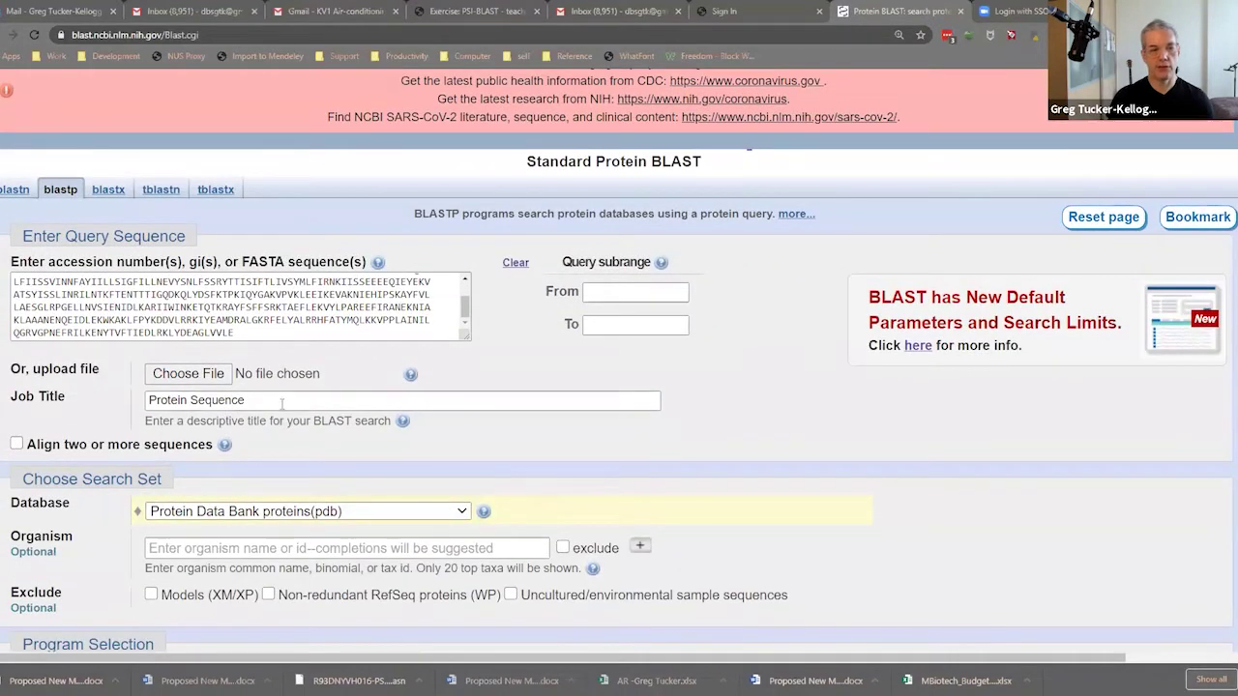
{"action": "left_click_drag", "start_coordinate": [281, 404], "coordinate": [95, 379]}
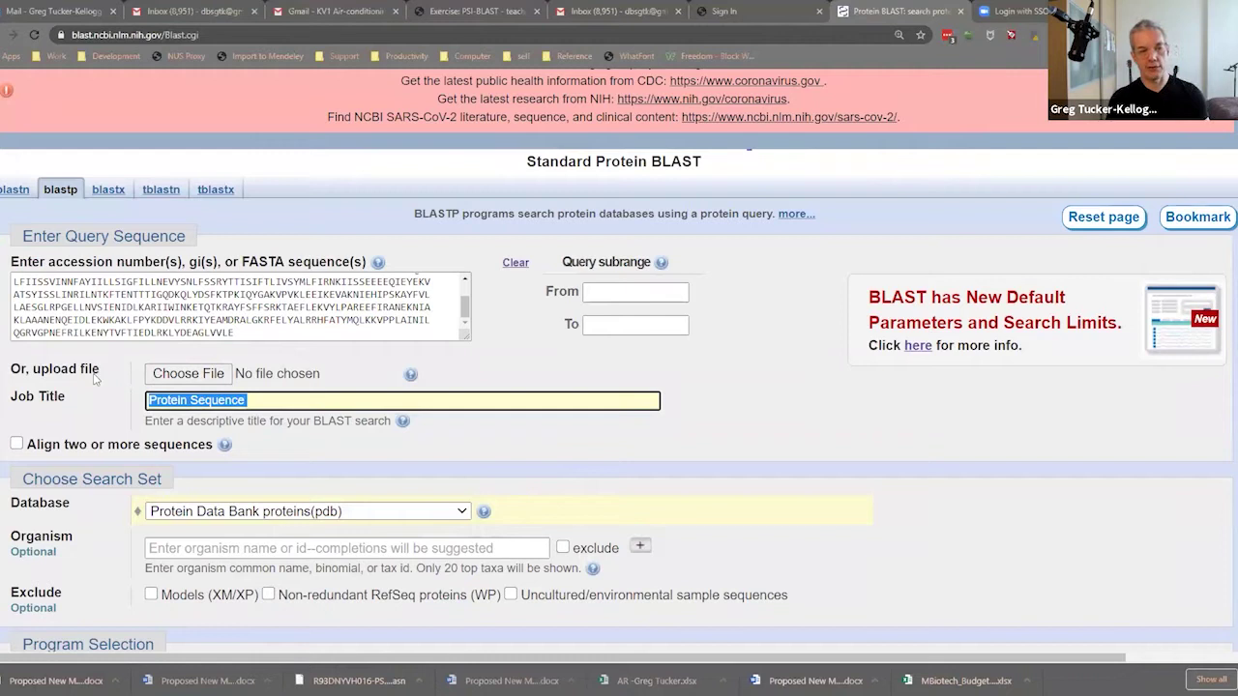
{"action": "type", "text": "PSI-BLAS"}
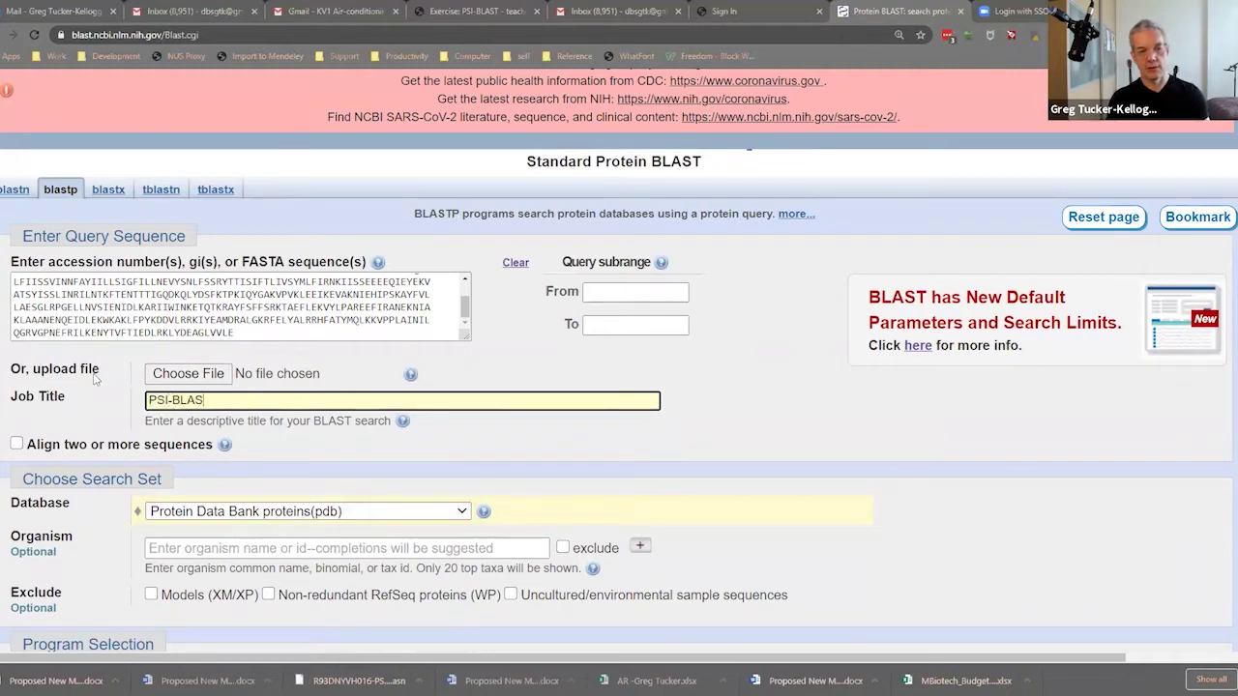
{"action": "type", "text": "T ag"}
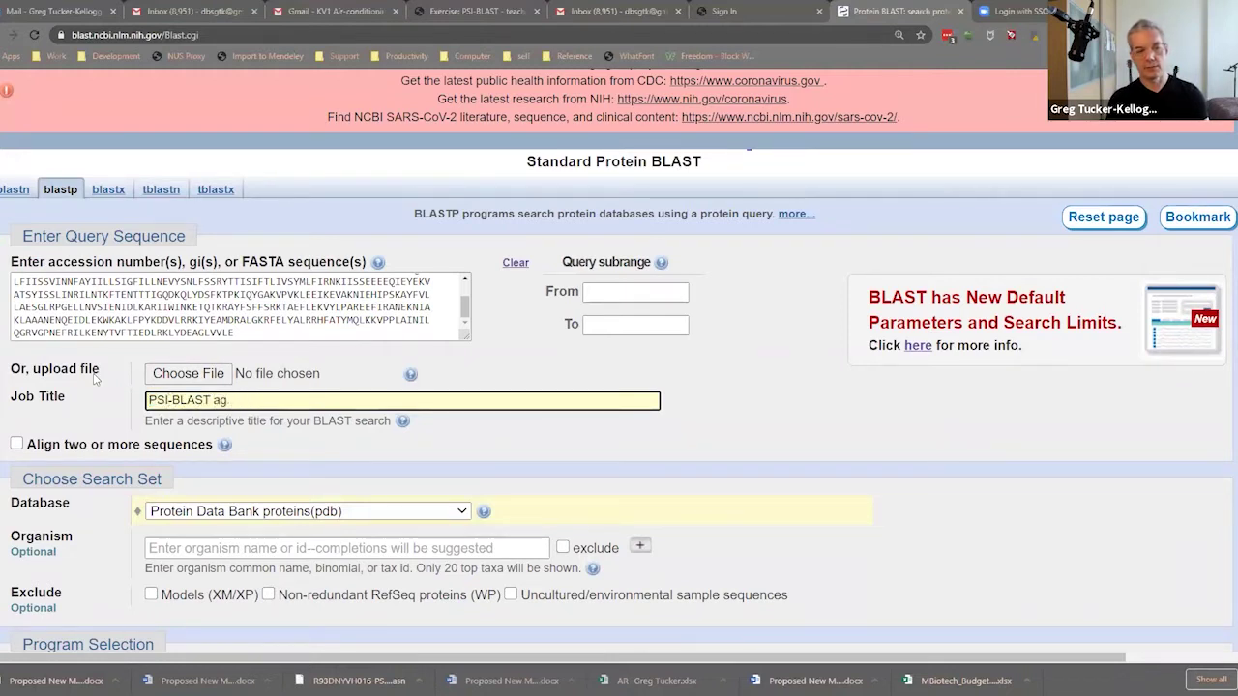
{"action": "type", "text": "insaainst nr"}
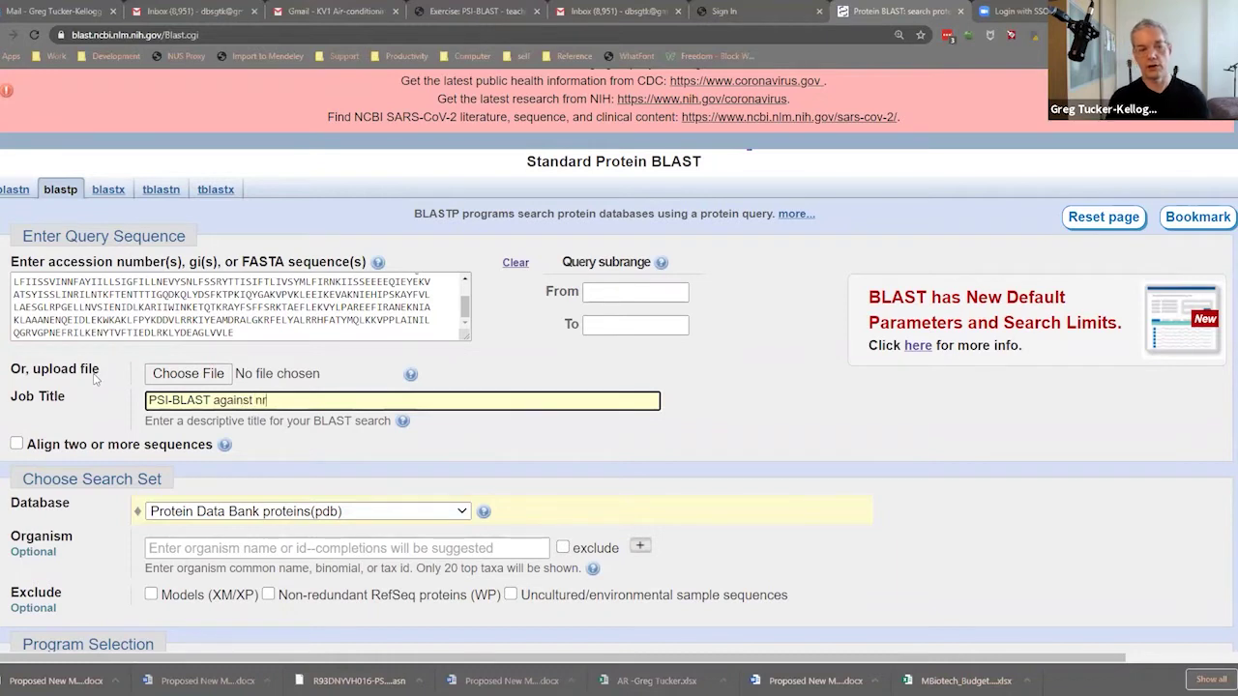
Choose the nr database and the PSI-BLAST algorithm, then submit the search
{"action": "left_click", "coordinate": [418, 511]}
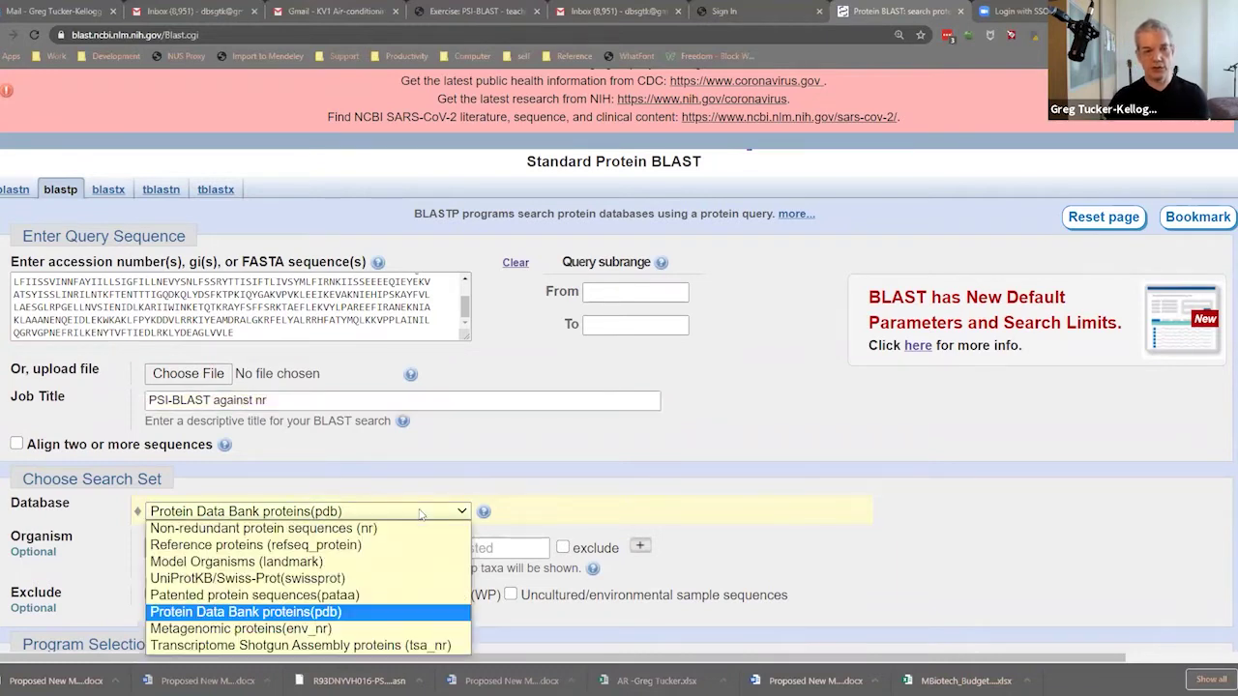
{"action": "left_click", "coordinate": [413, 531]}
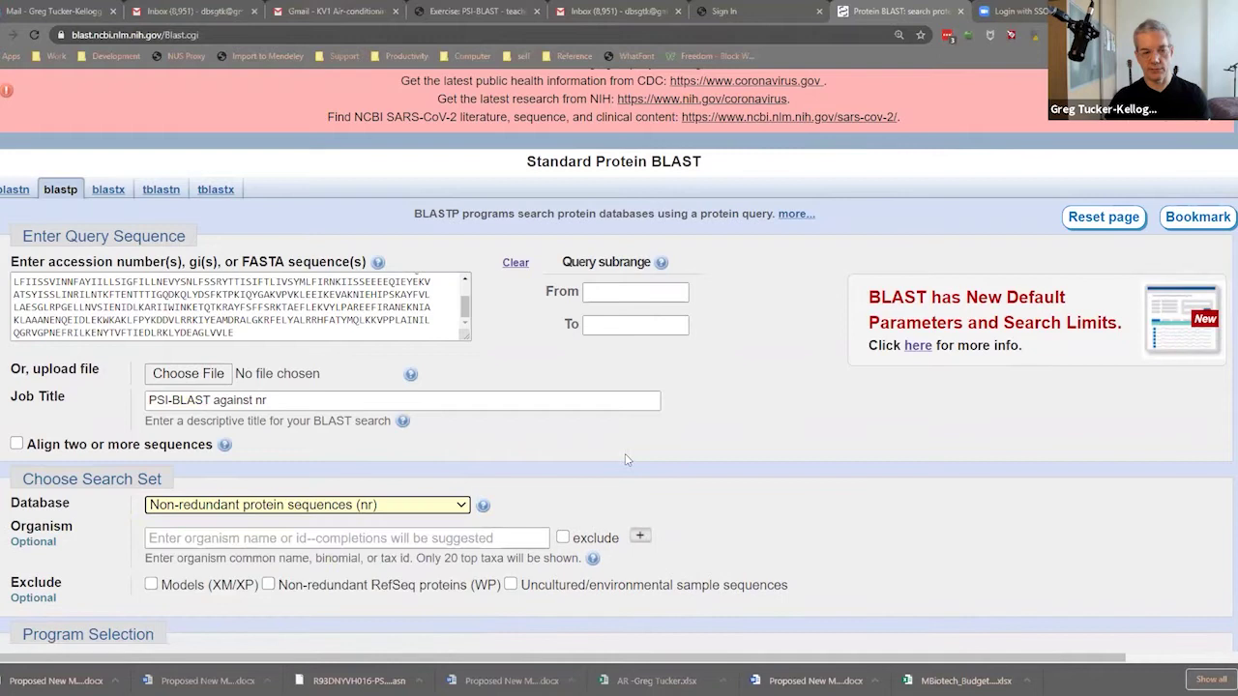
{"action": "scroll", "coordinate": [622, 452], "scroll_direction": "down", "scroll_amount": 2}
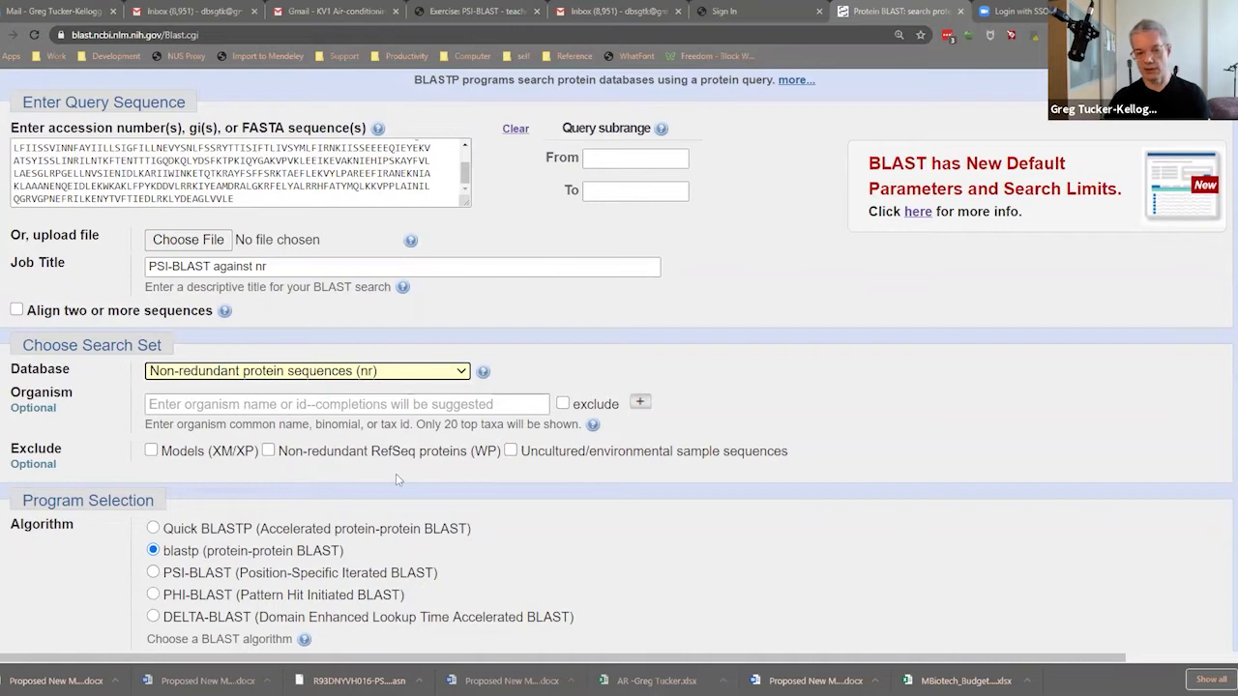
{"action": "scroll", "coordinate": [310, 517], "scroll_direction": "down", "scroll_amount": 1}
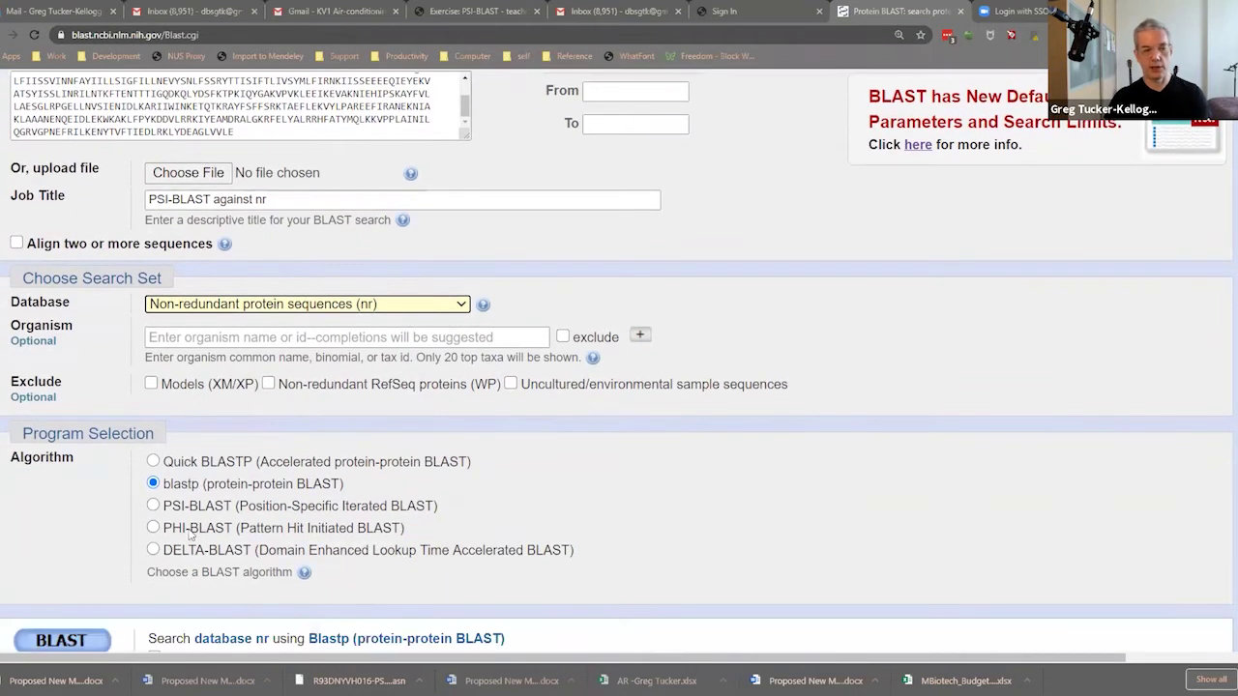
{"action": "left_click", "coordinate": [170, 507]}
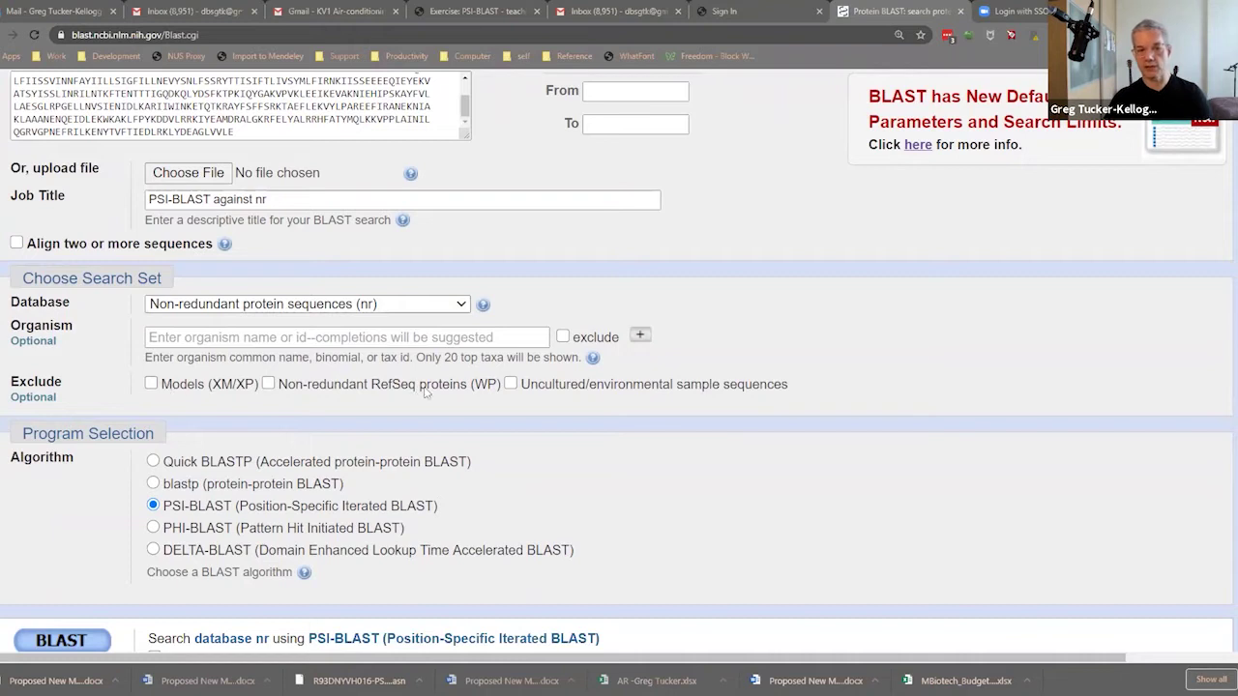
{"action": "scroll", "coordinate": [537, 451], "scroll_direction": "down", "scroll_amount": 1}
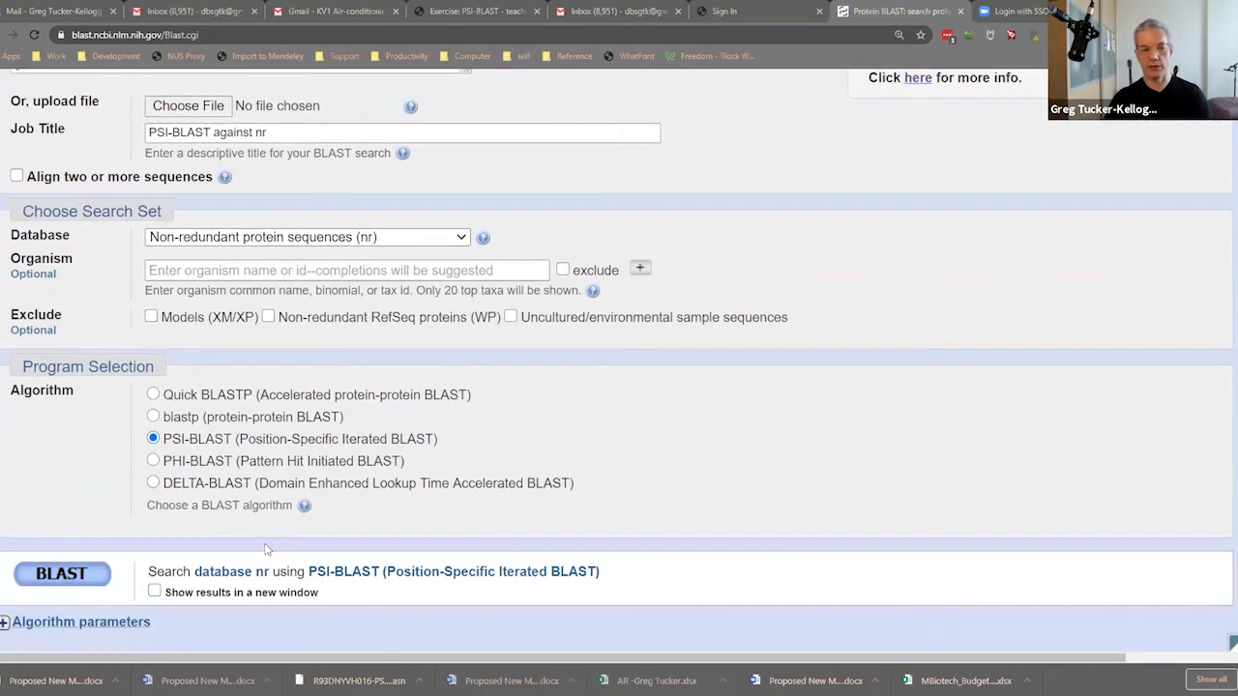
{"action": "left_click", "coordinate": [51, 578]}
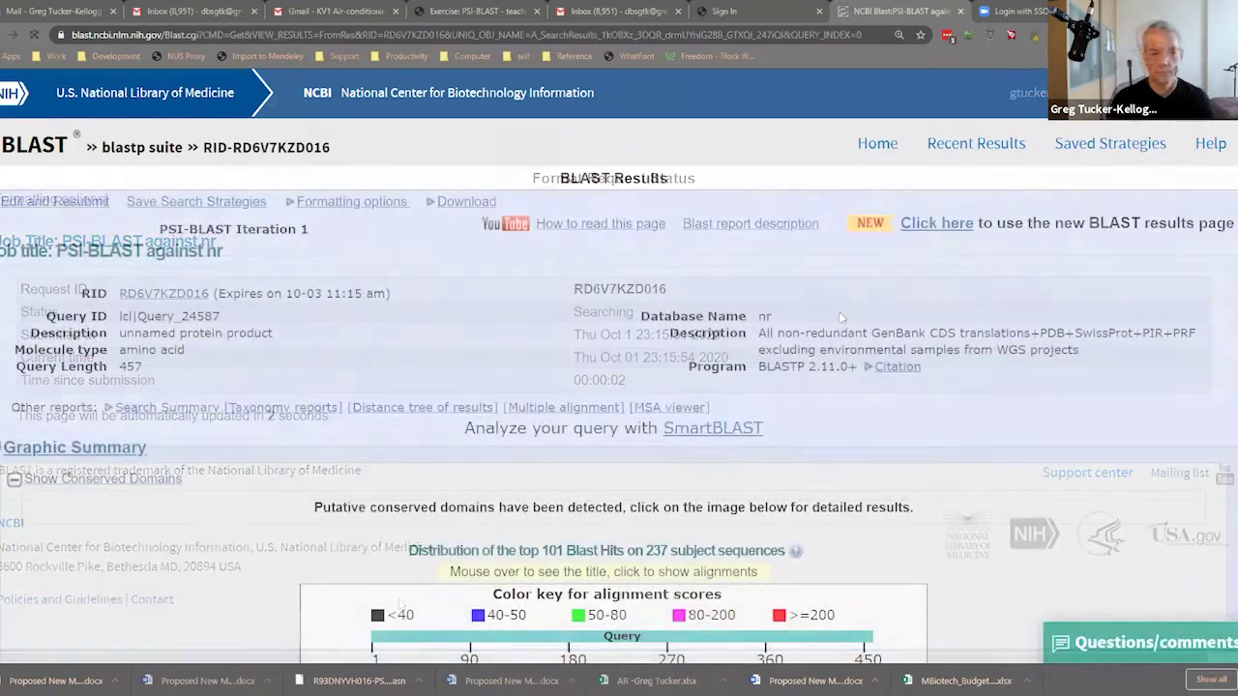
Scroll through the iteration 1 Graphic Summary down to the integrase and recombinase Descriptions table
{"action": "scroll", "coordinate": [840, 311], "scroll_direction": "down", "scroll_amount": 3}
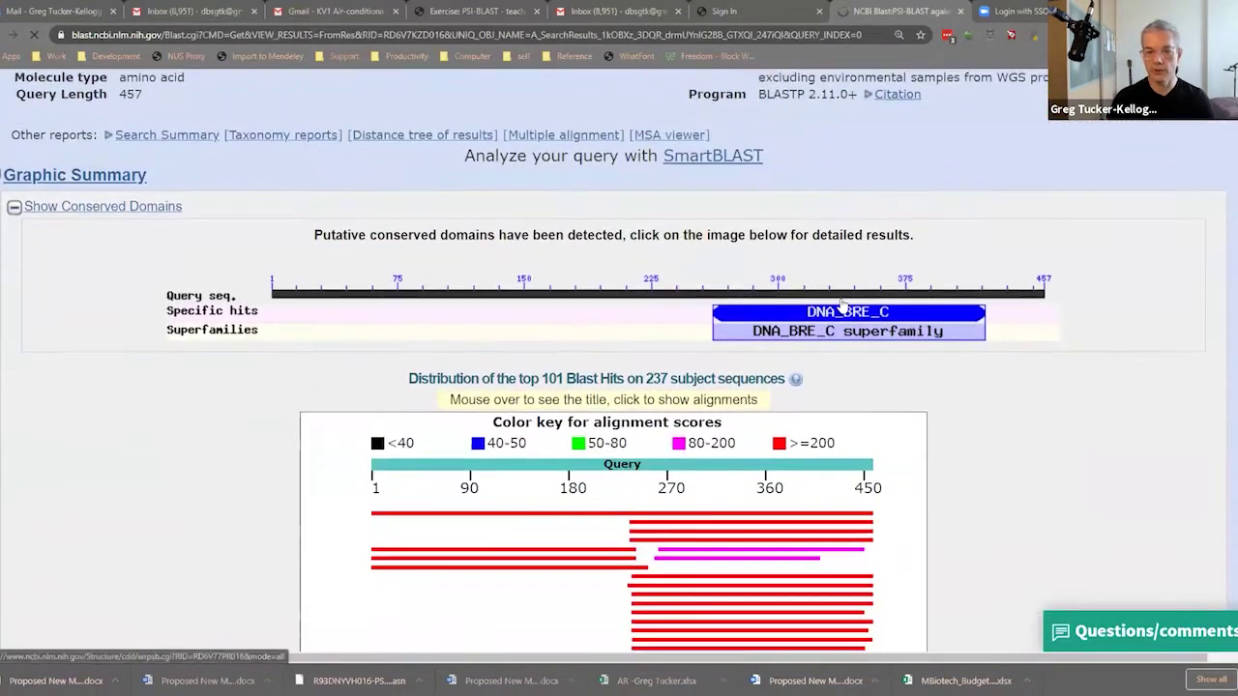
{"action": "scroll", "coordinate": [929, 411], "scroll_direction": "down", "scroll_amount": 2}
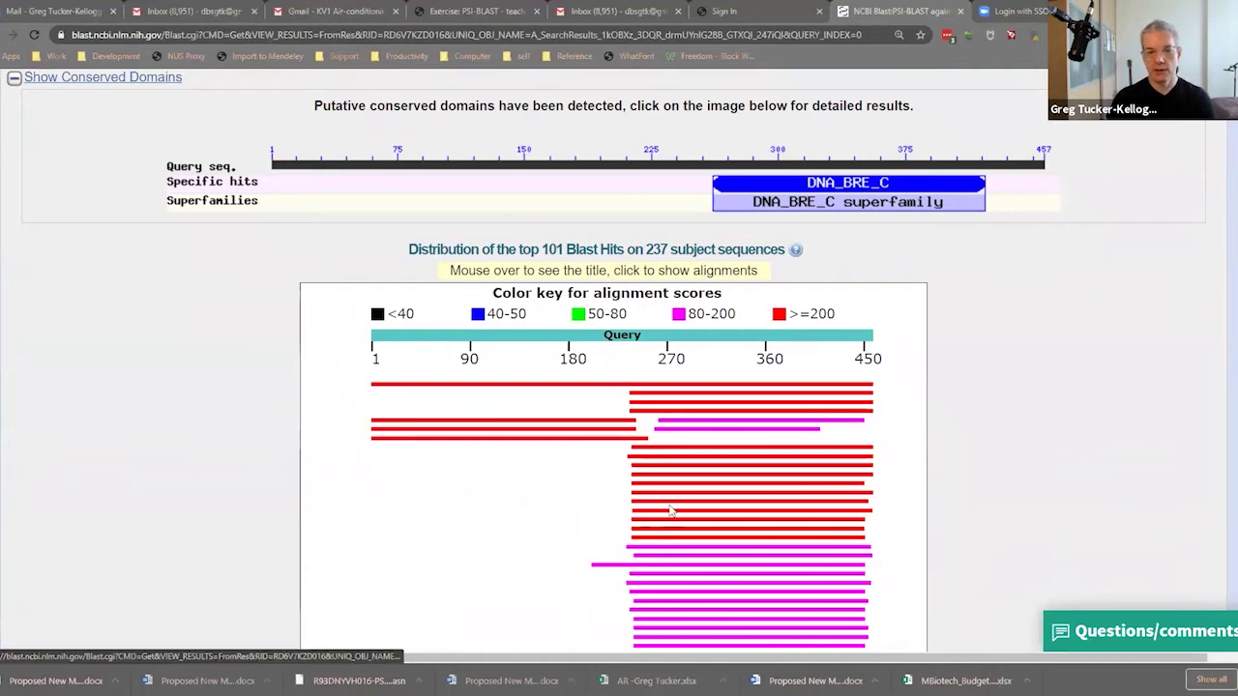
{"action": "scroll", "coordinate": [673, 512], "scroll_direction": "up", "scroll_amount": 1}
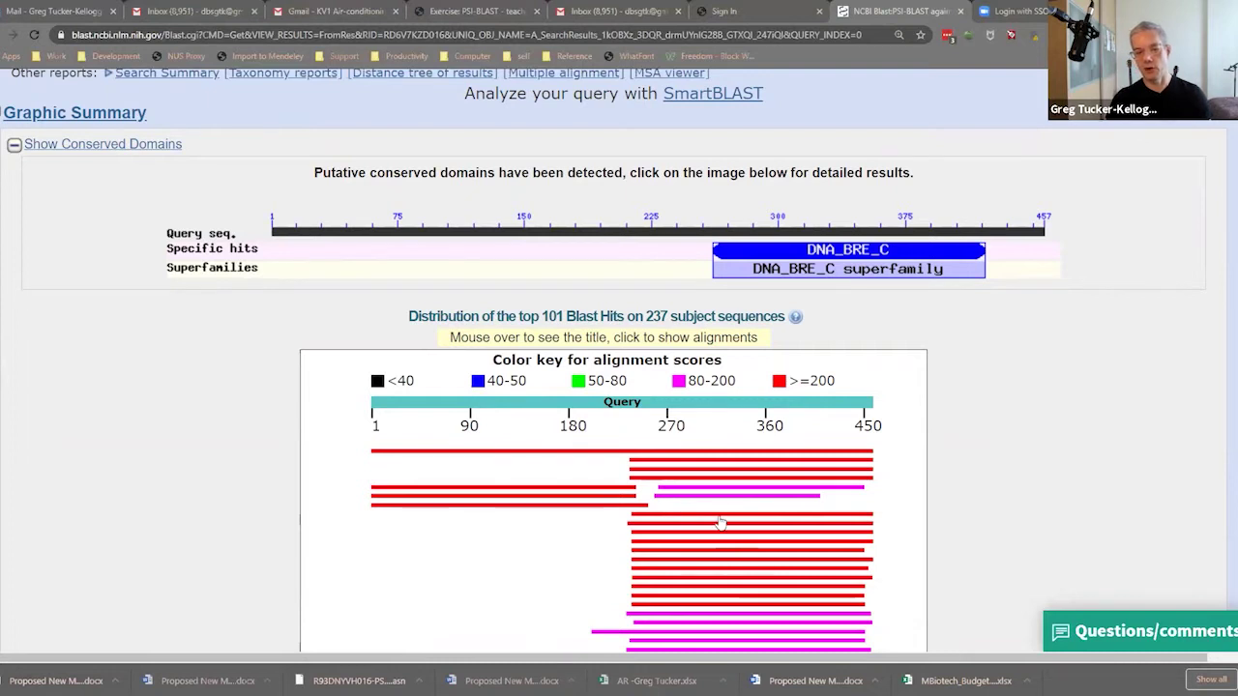
{"action": "scroll", "coordinate": [678, 474], "scroll_direction": "down", "scroll_amount": 4}
{"action": "scroll", "coordinate": [716, 518], "scroll_direction": "up", "scroll_amount": 3}
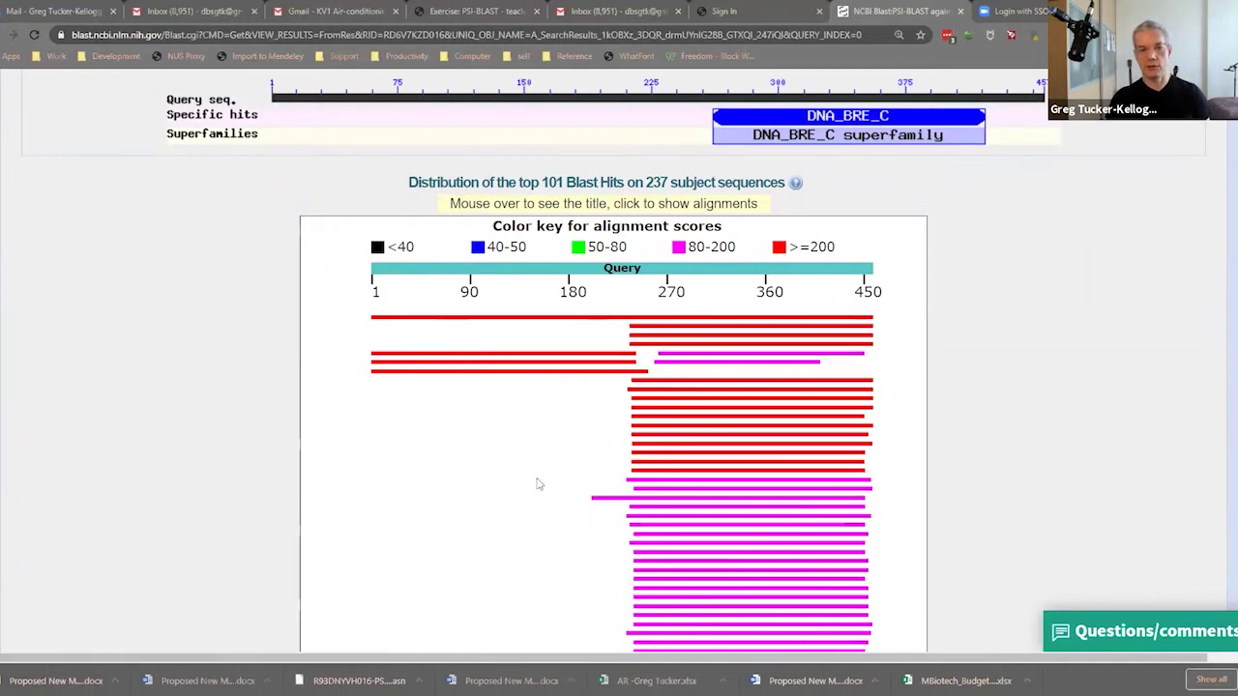
{"action": "scroll", "coordinate": [580, 435], "scroll_direction": "up", "scroll_amount": 1}
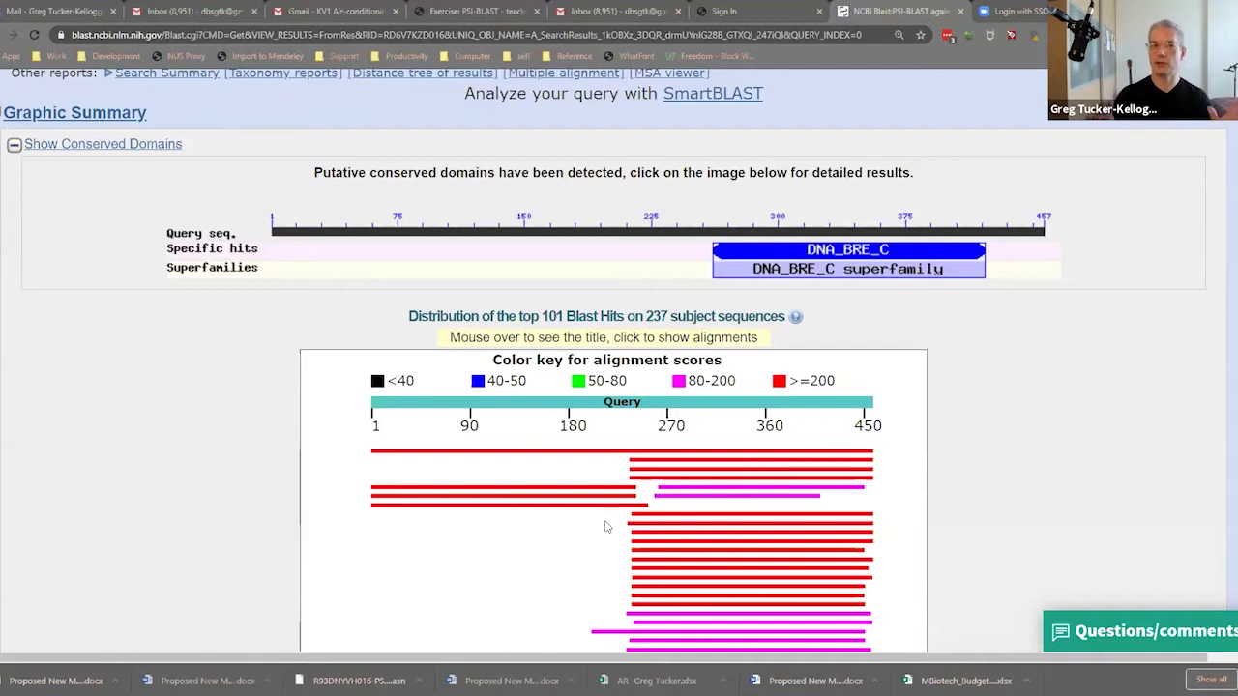
{"action": "scroll", "coordinate": [606, 528], "scroll_direction": "down", "scroll_amount": 8}
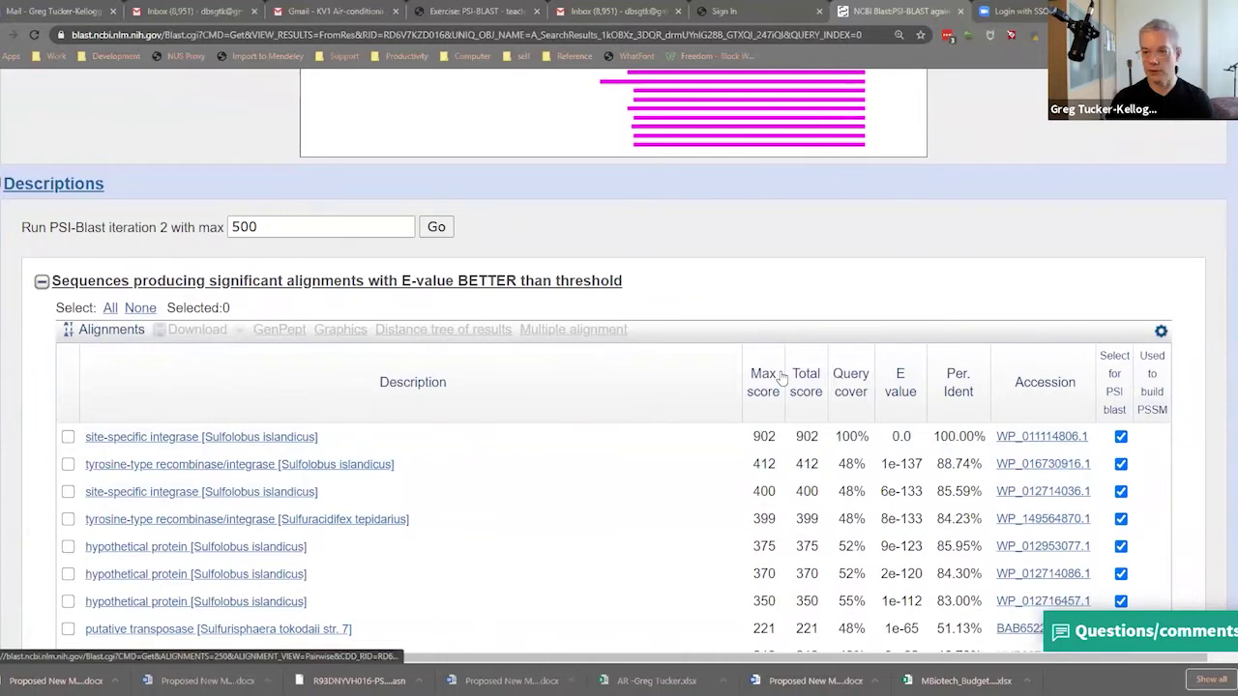
{"action": "scroll", "coordinate": [870, 358], "scroll_direction": "down", "scroll_amount": 3}
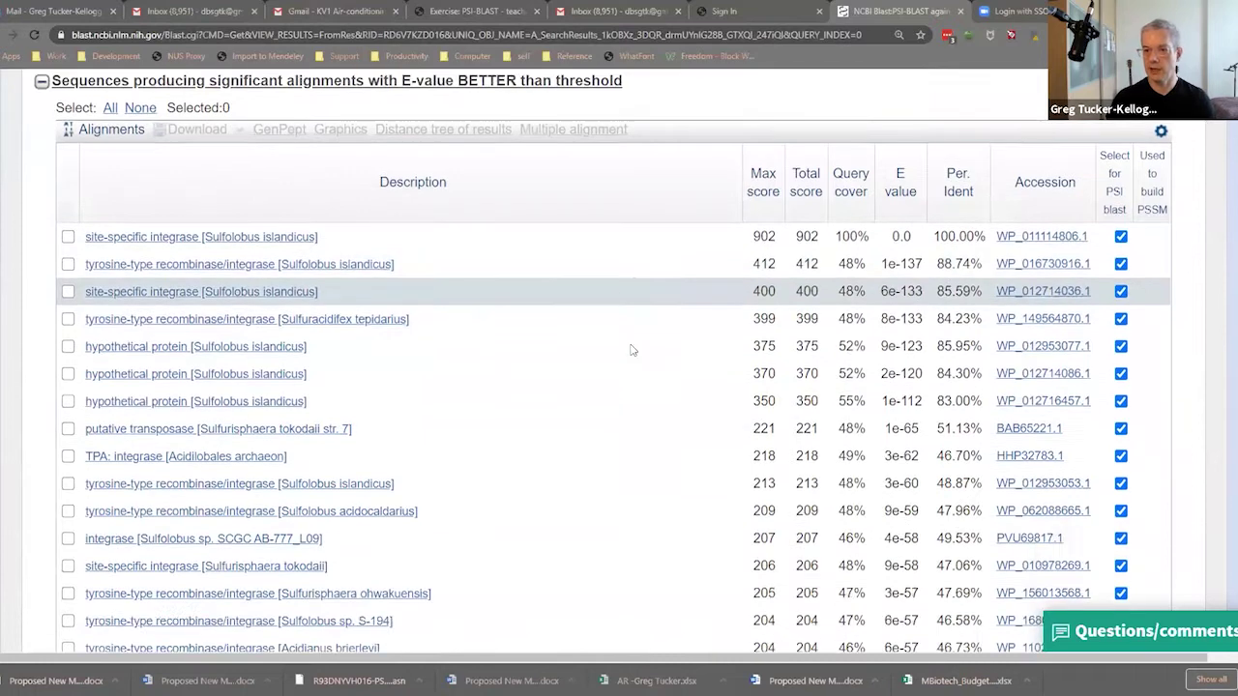
{"action": "scroll", "coordinate": [631, 350], "scroll_direction": "down", "scroll_amount": 2}
{"action": "scroll", "coordinate": [1119, 193], "scroll_direction": "up", "scroll_amount": 1}
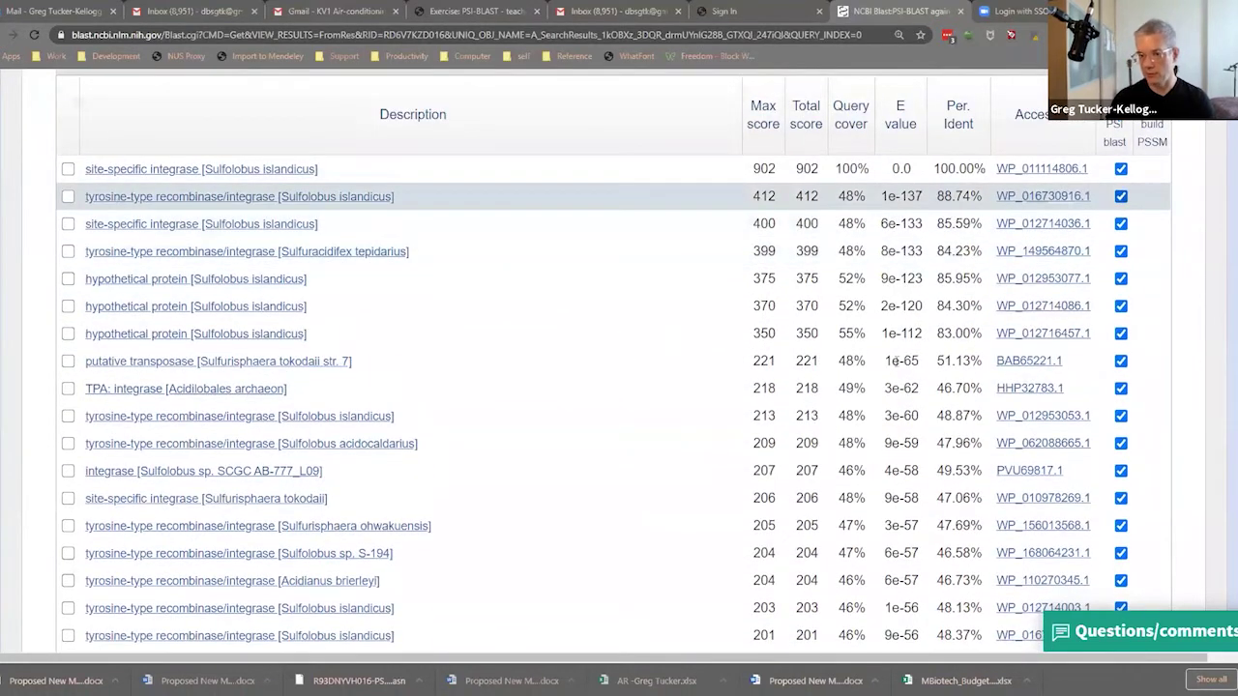
{"action": "scroll", "coordinate": [948, 319], "scroll_direction": "down", "scroll_amount": 3}
{"action": "scroll", "coordinate": [1000, 227], "scroll_direction": "up", "scroll_amount": 1}
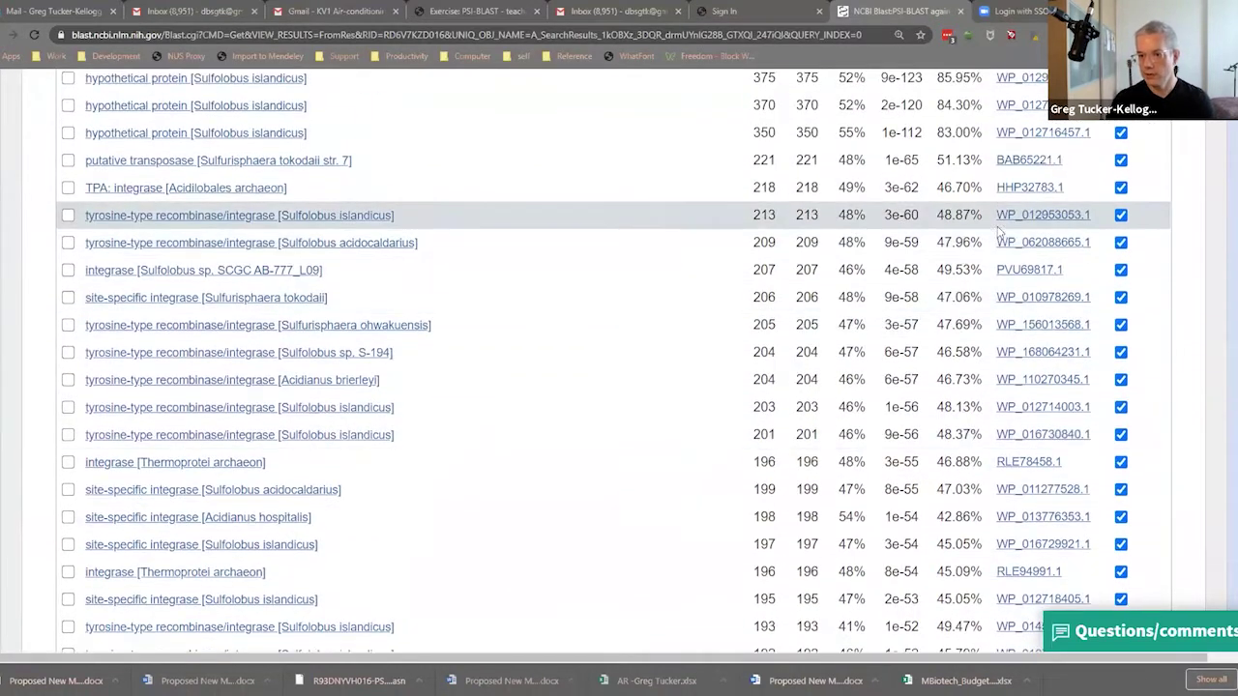
{"action": "scroll", "coordinate": [999, 226], "scroll_direction": "down", "scroll_amount": 2}
{"action": "scroll", "coordinate": [1006, 341], "scroll_direction": "down", "scroll_amount": 2}
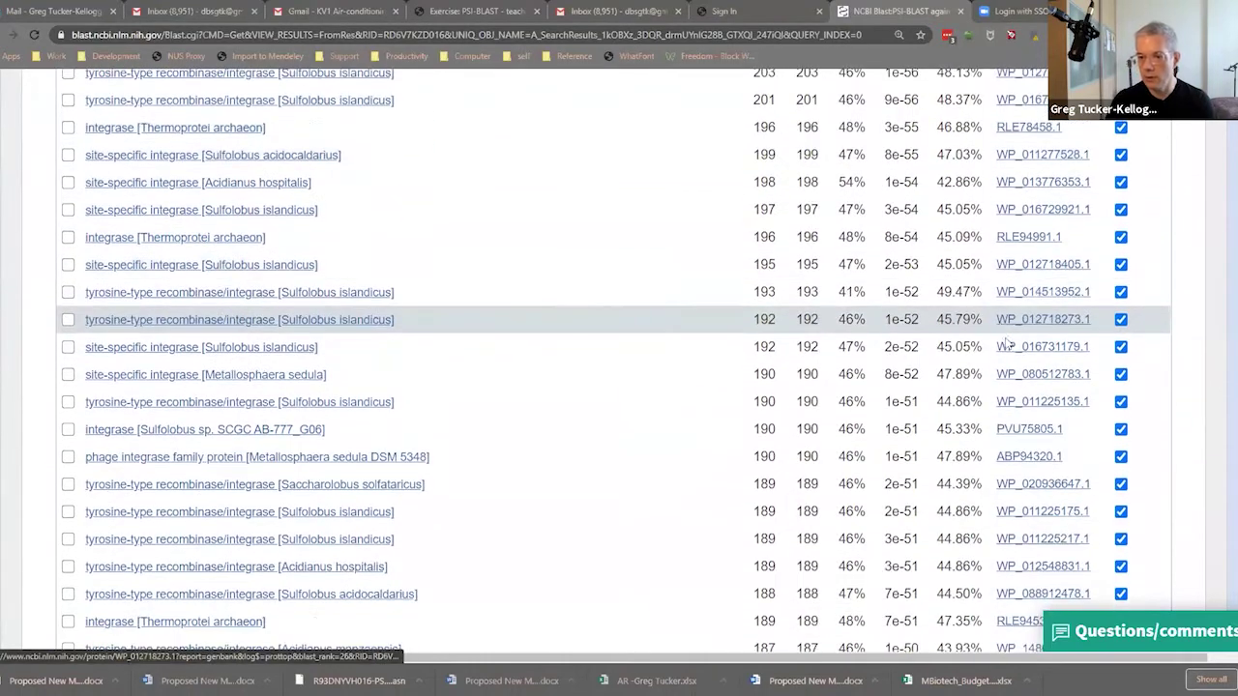
{"action": "scroll", "coordinate": [1006, 340], "scroll_direction": "down", "scroll_amount": 5}
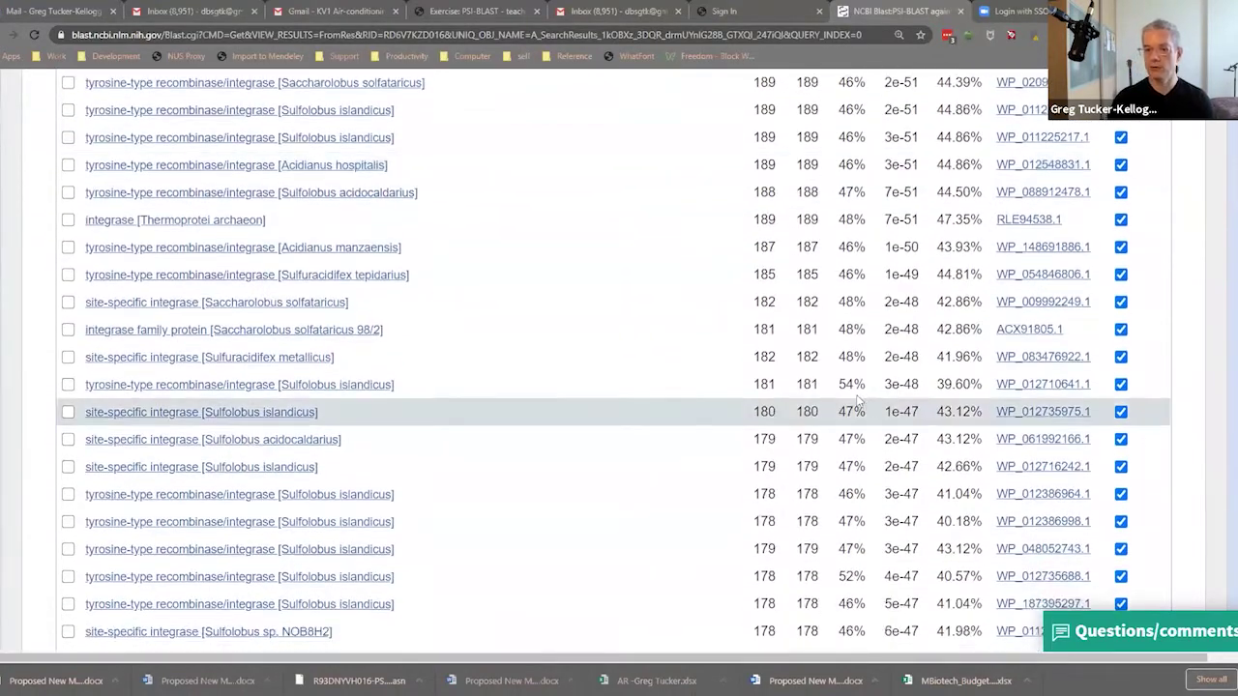
{"action": "scroll", "coordinate": [858, 400], "scroll_direction": "down", "scroll_amount": 6}
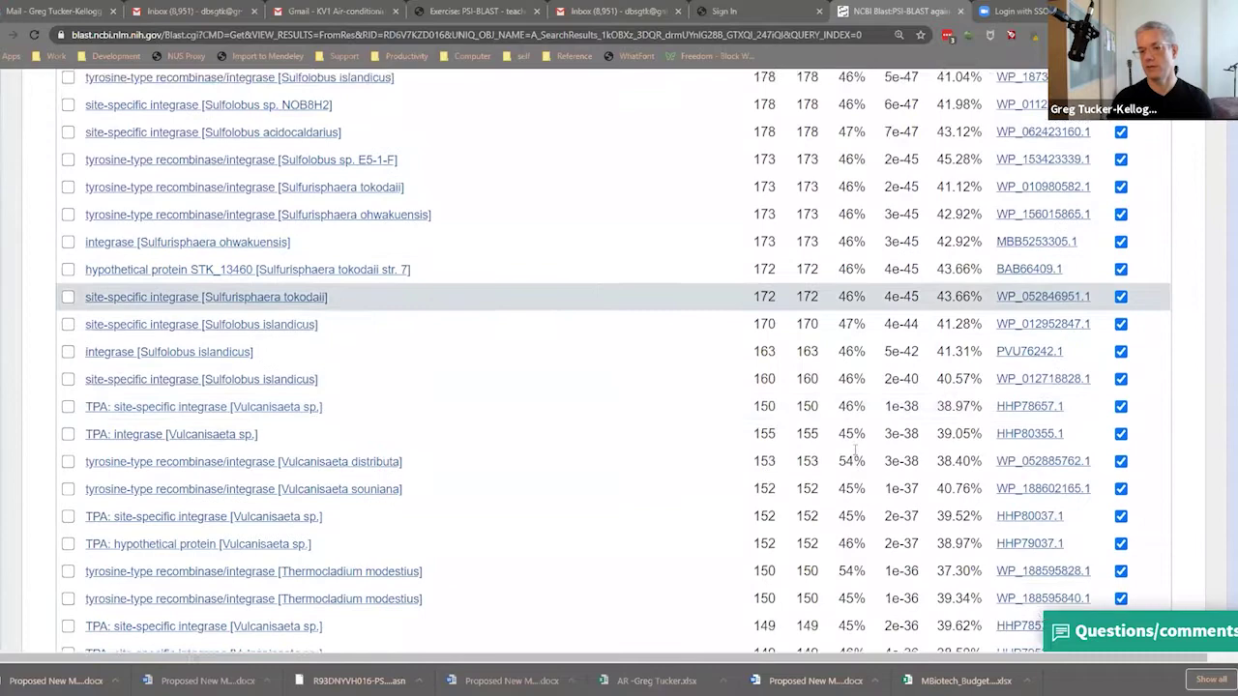
{"action": "scroll", "coordinate": [856, 449], "scroll_direction": "down", "scroll_amount": 8}
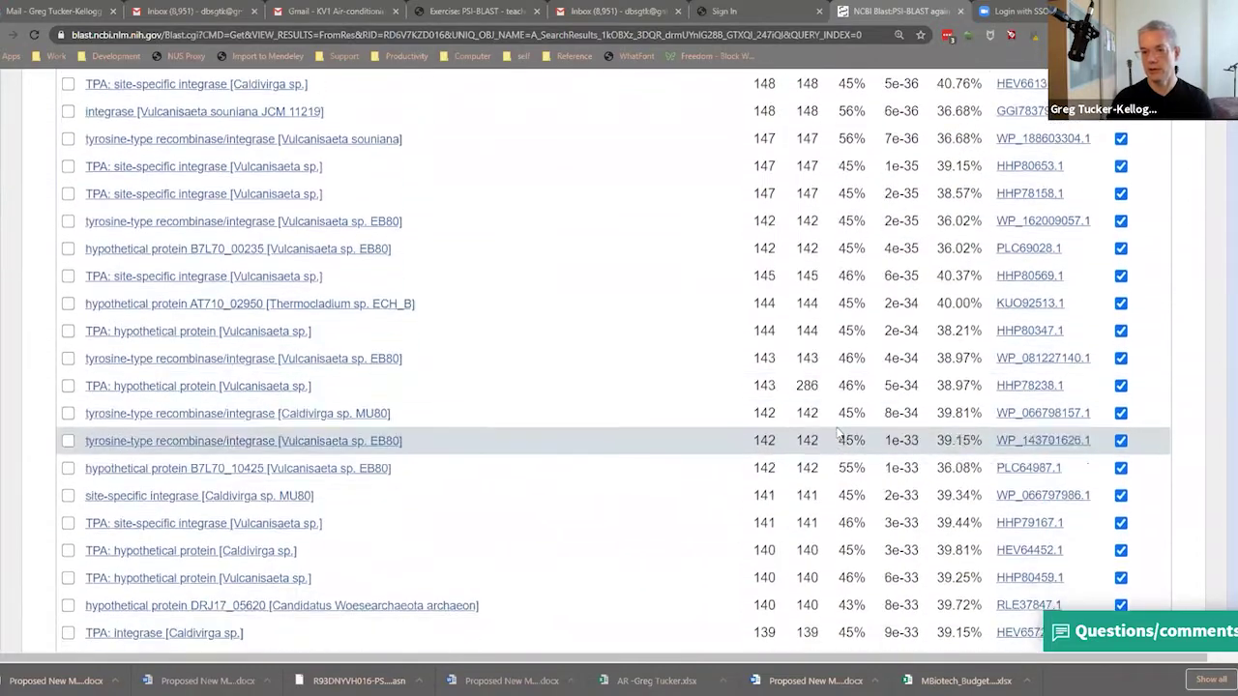
{"action": "scroll", "coordinate": [837, 433], "scroll_direction": "down", "scroll_amount": 1}
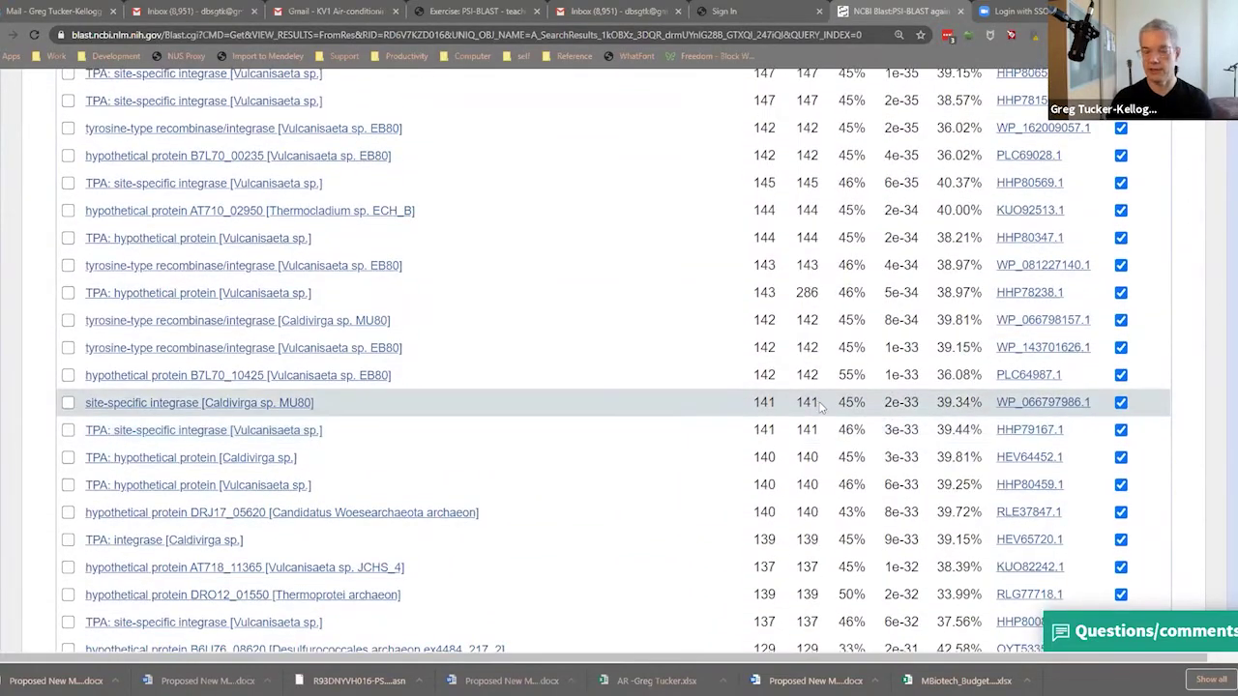
{"action": "scroll", "coordinate": [817, 406], "scroll_direction": "down", "scroll_amount": 4}
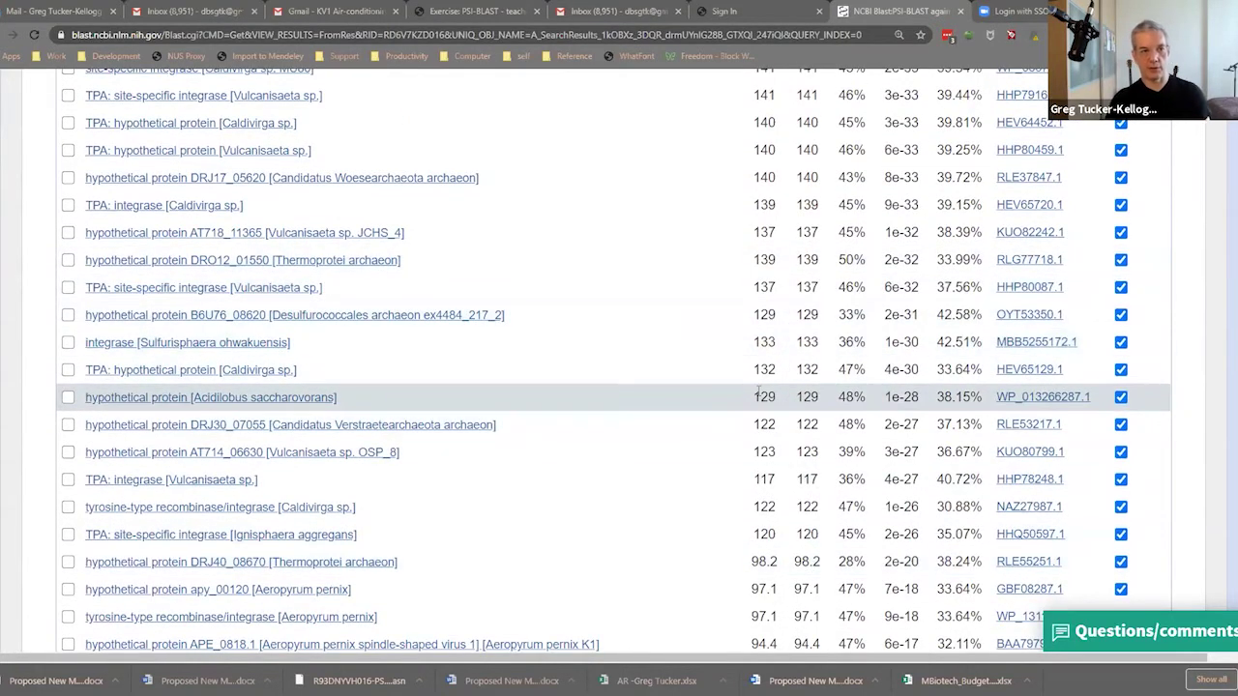
{"action": "scroll", "coordinate": [755, 390], "scroll_direction": "down", "scroll_amount": 3}
{"action": "scroll", "coordinate": [755, 390], "scroll_direction": "down", "scroll_amount": 4}
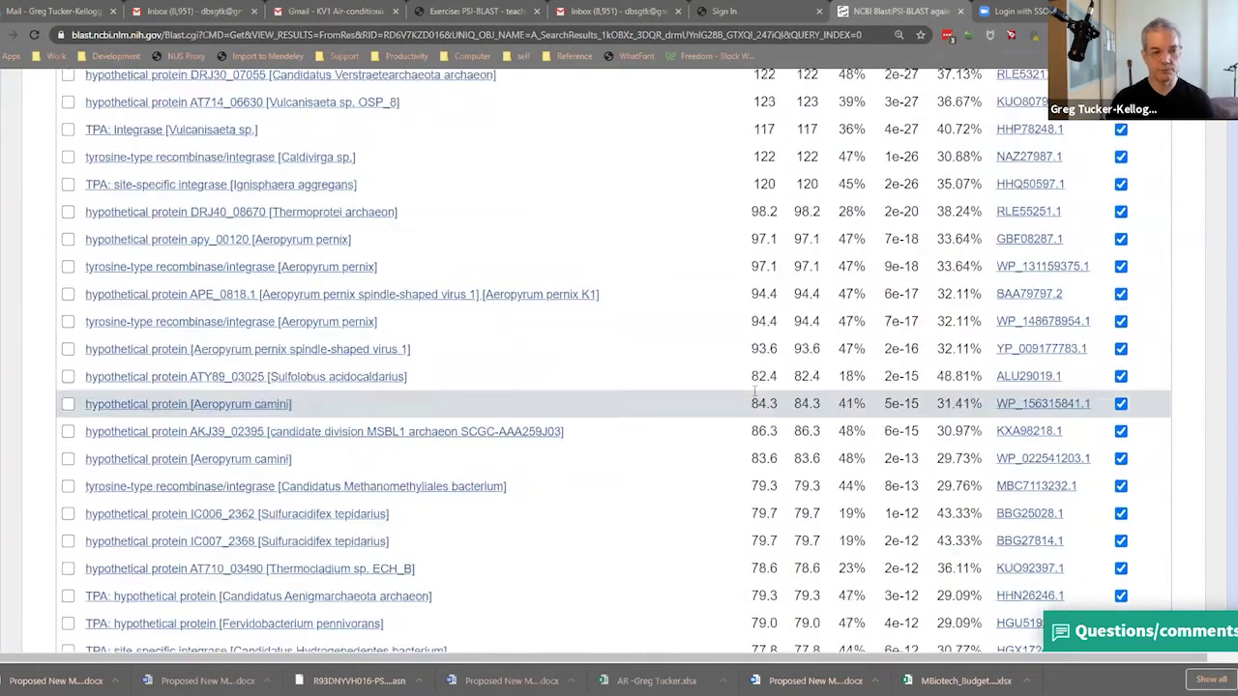
{"action": "scroll", "coordinate": [754, 391], "scroll_direction": "down", "scroll_amount": 4}
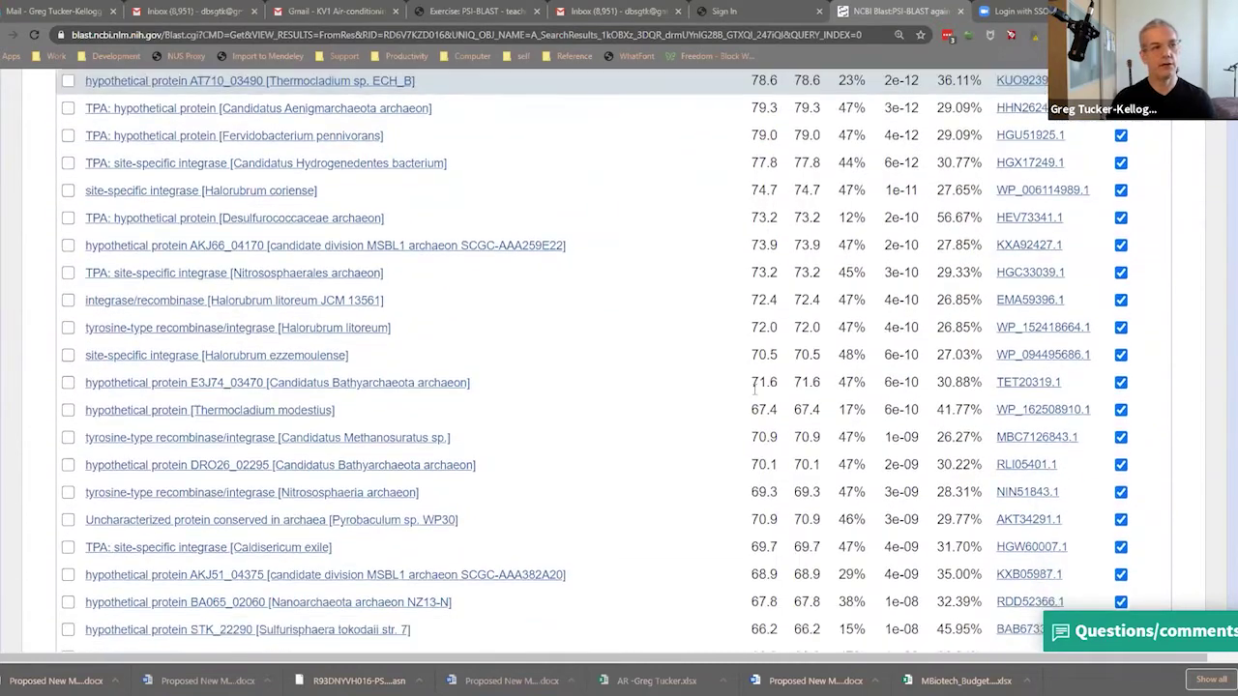
{"action": "scroll", "coordinate": [755, 391], "scroll_direction": "up", "scroll_amount": 15}
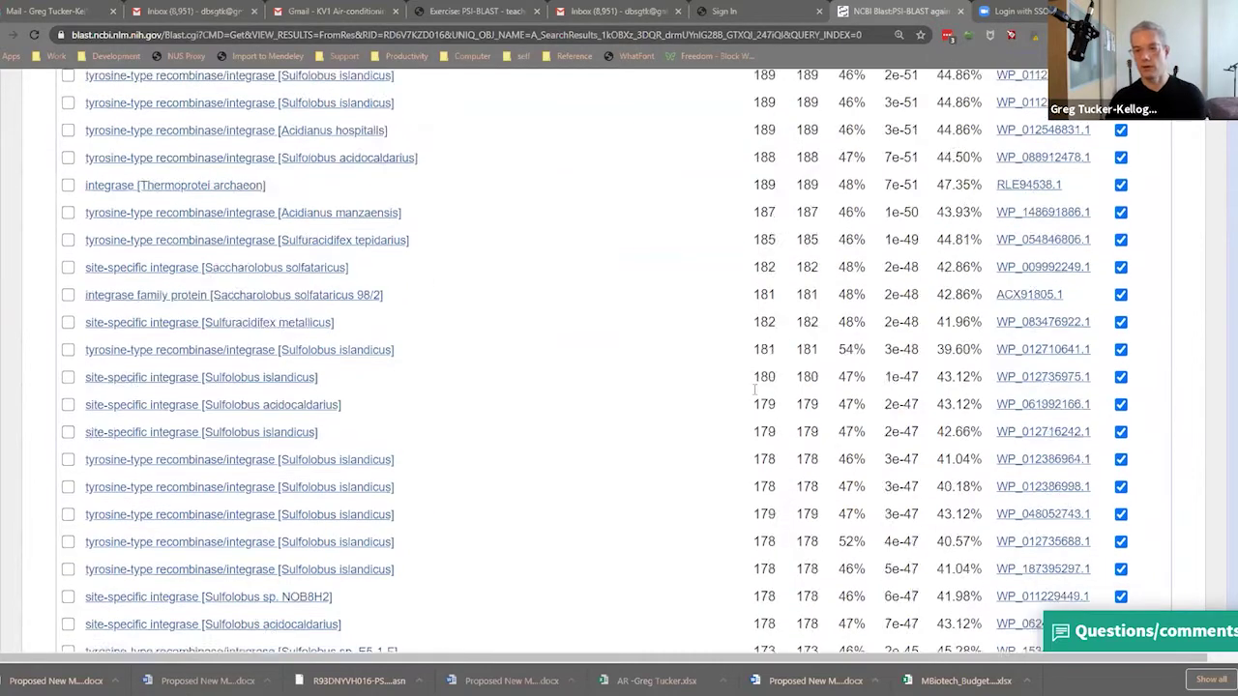
{"action": "scroll", "coordinate": [755, 391], "scroll_direction": "up", "scroll_amount": 15}
{"action": "scroll", "coordinate": [941, 451], "scroll_direction": "down", "scroll_amount": 7}
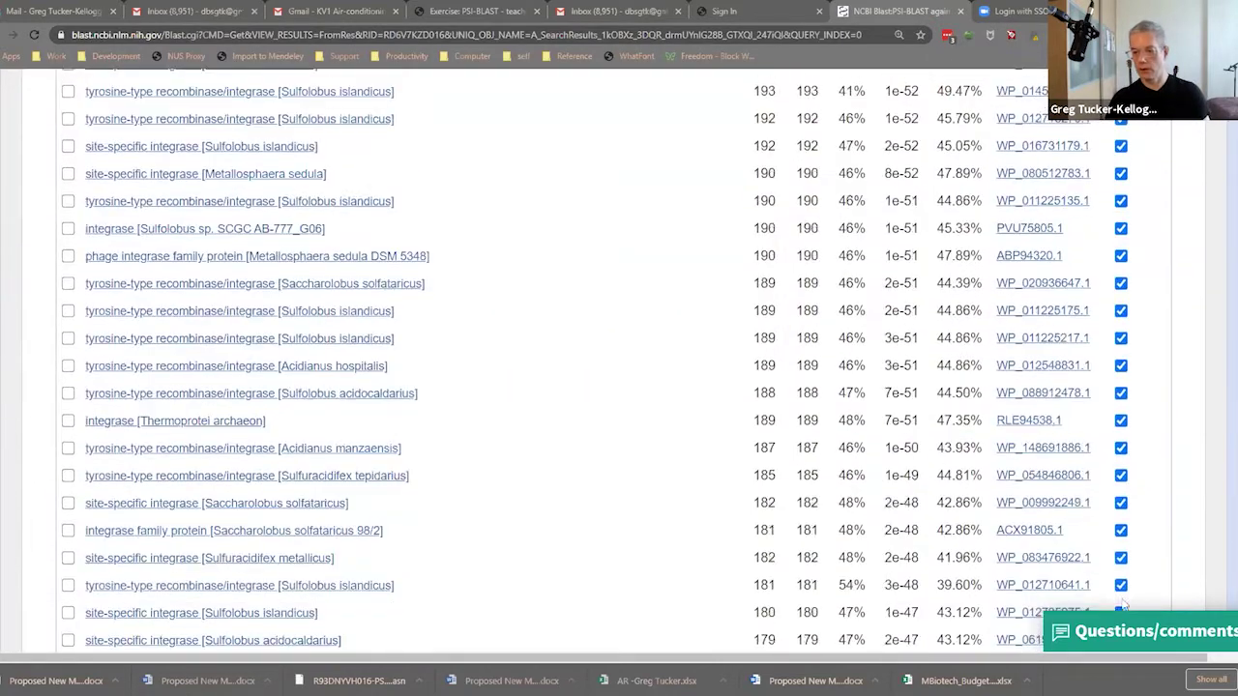
{"action": "scroll", "coordinate": [549, 432], "scroll_direction": "down", "scroll_amount": 6}
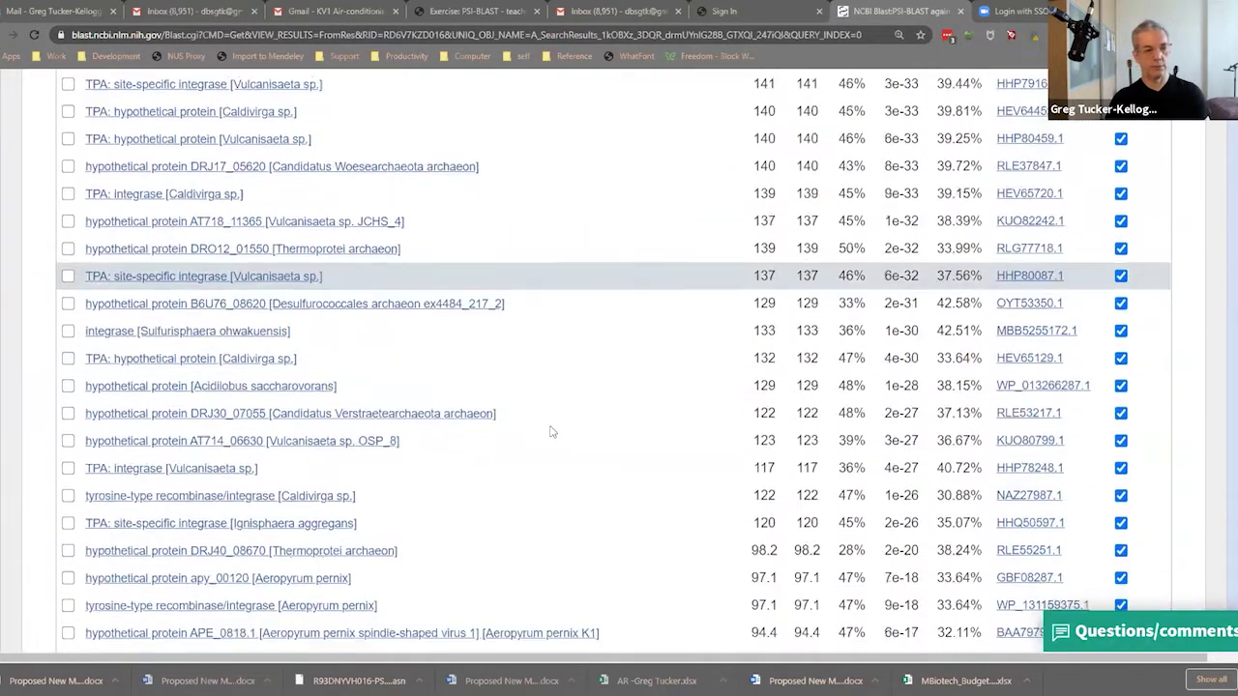
{"action": "scroll", "coordinate": [680, 413], "scroll_direction": "down", "scroll_amount": 10}
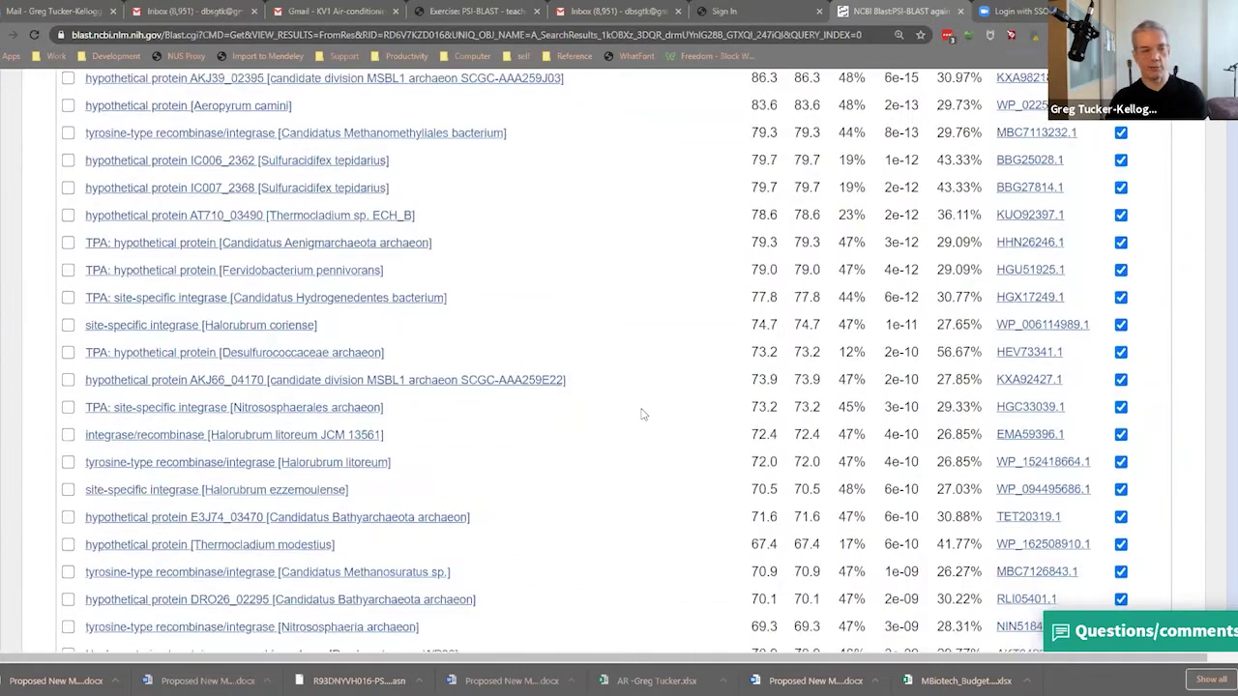
{"action": "scroll", "coordinate": [642, 414], "scroll_direction": "down", "scroll_amount": 10}
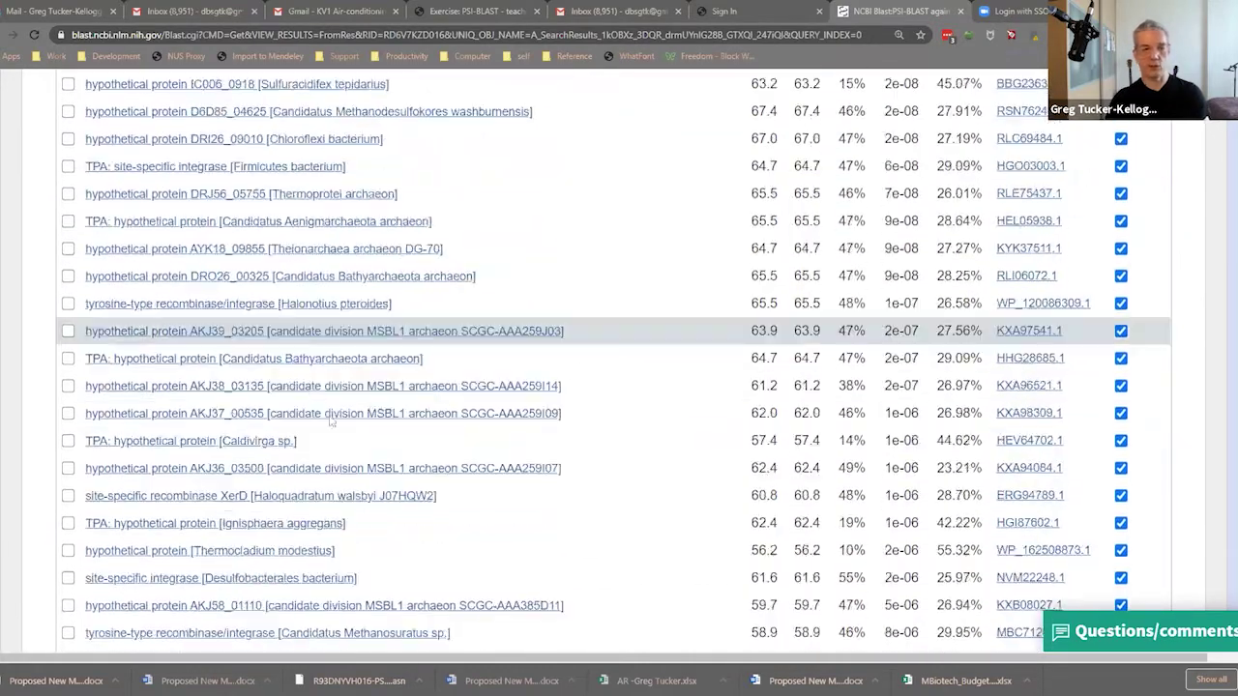
{"action": "scroll", "coordinate": [663, 547], "scroll_direction": "down", "scroll_amount": 8}
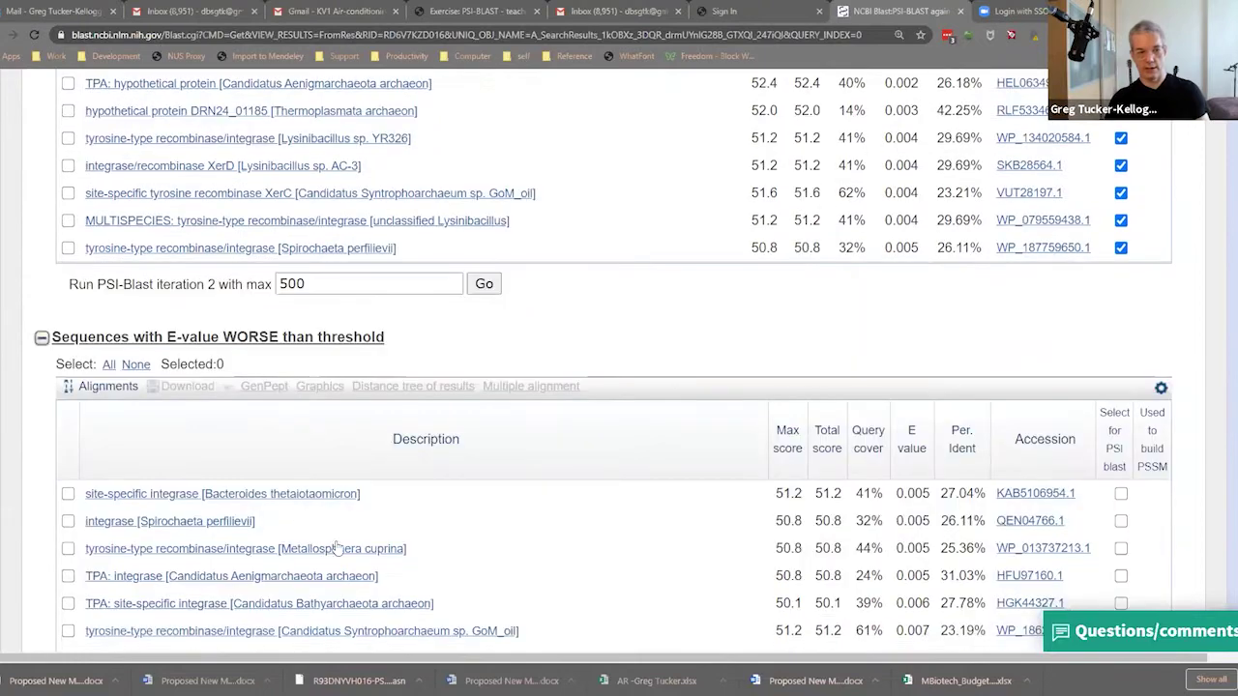
{"action": "scroll", "coordinate": [664, 549], "scroll_direction": "down", "scroll_amount": 7}
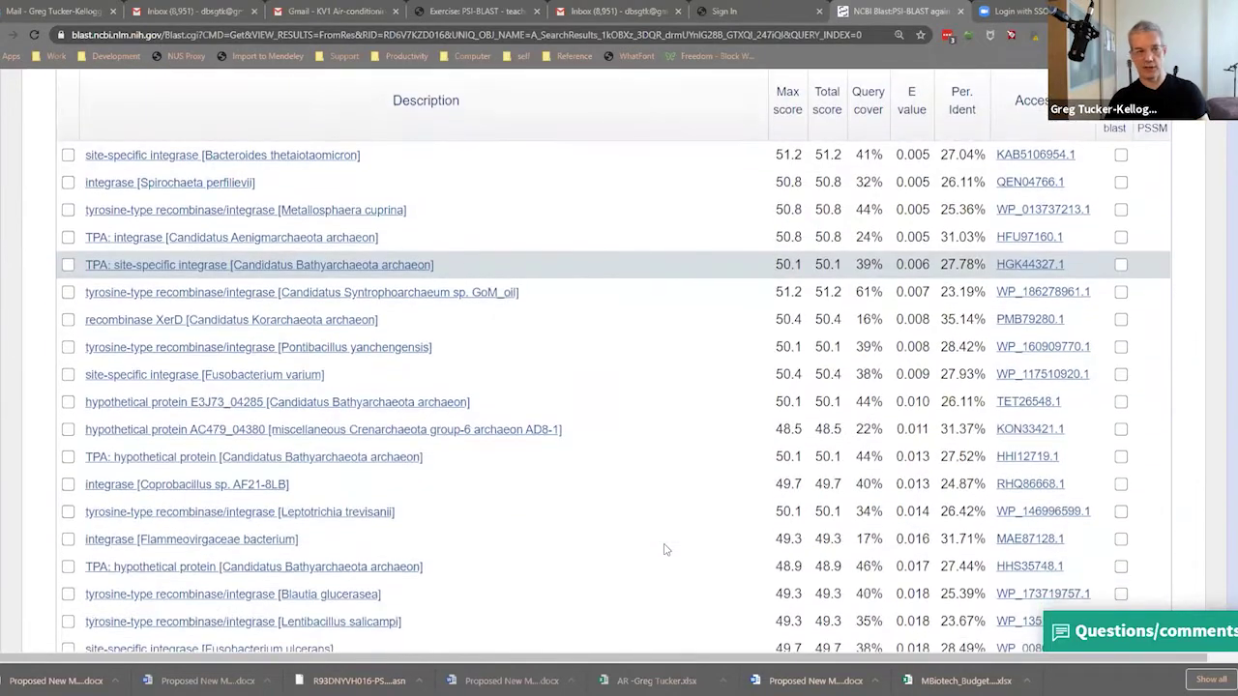
{"action": "scroll", "coordinate": [664, 549], "scroll_direction": "up", "scroll_amount": 12}
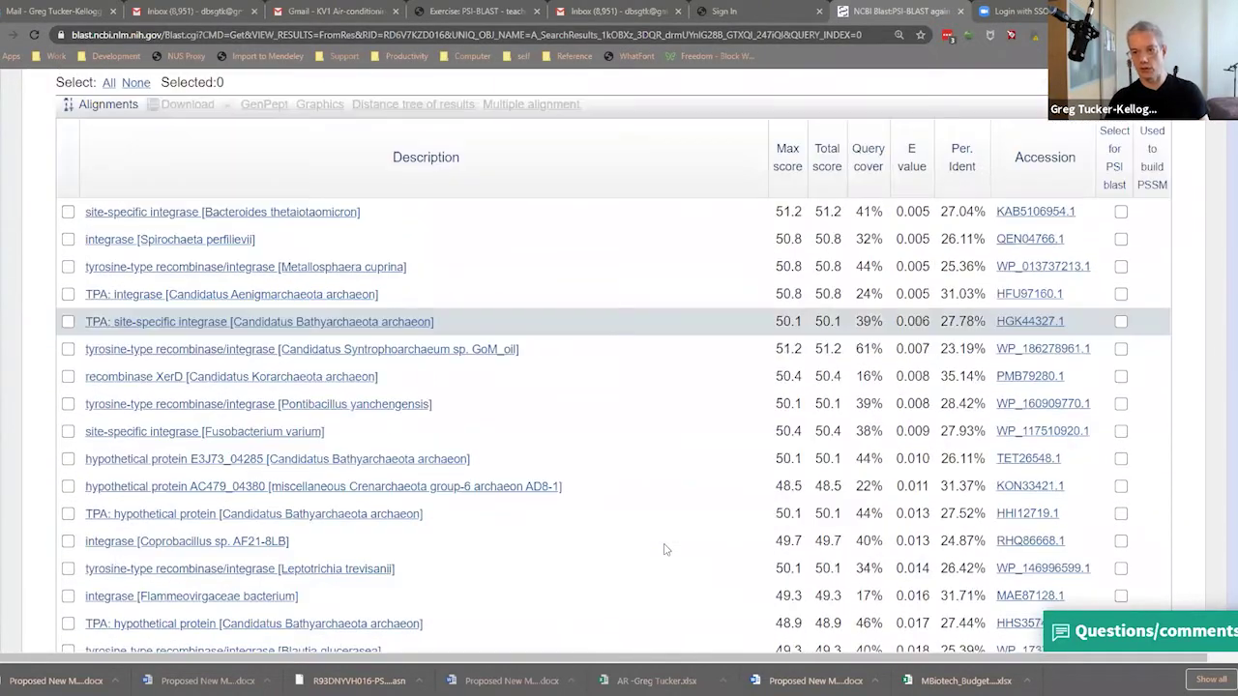
{"action": "scroll", "coordinate": [664, 549], "scroll_direction": "up", "scroll_amount": 12}
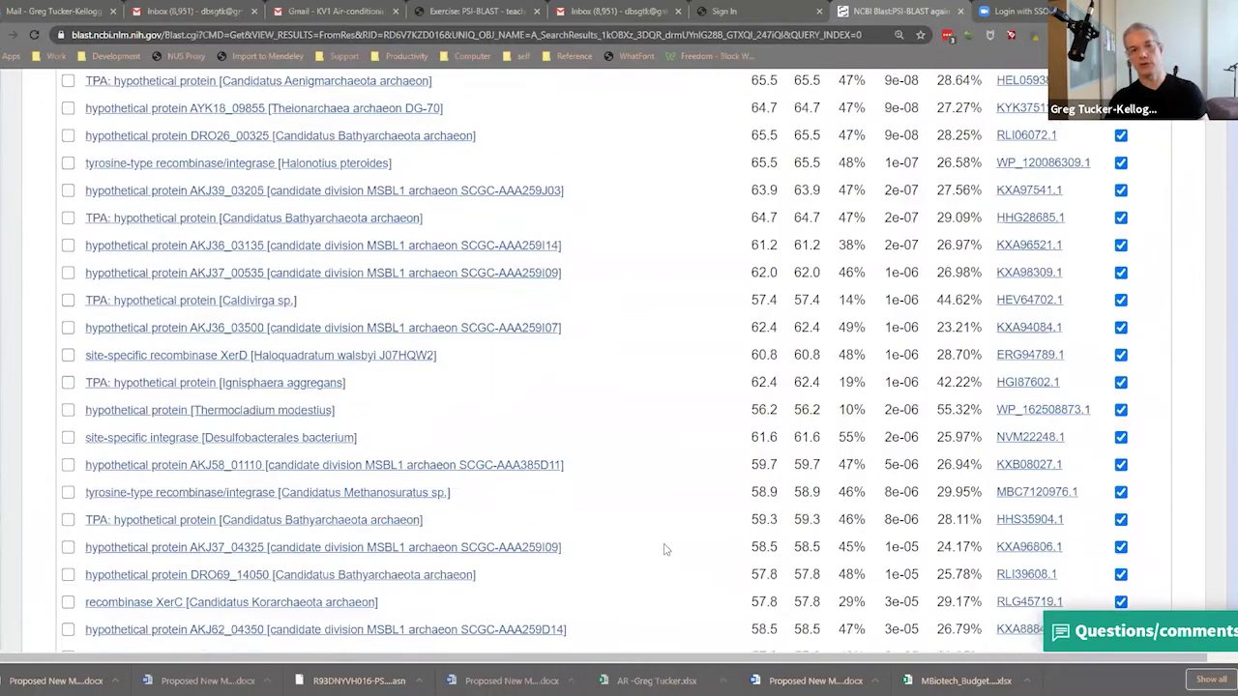
{"action": "scroll", "coordinate": [664, 550], "scroll_direction": "up", "scroll_amount": 20}
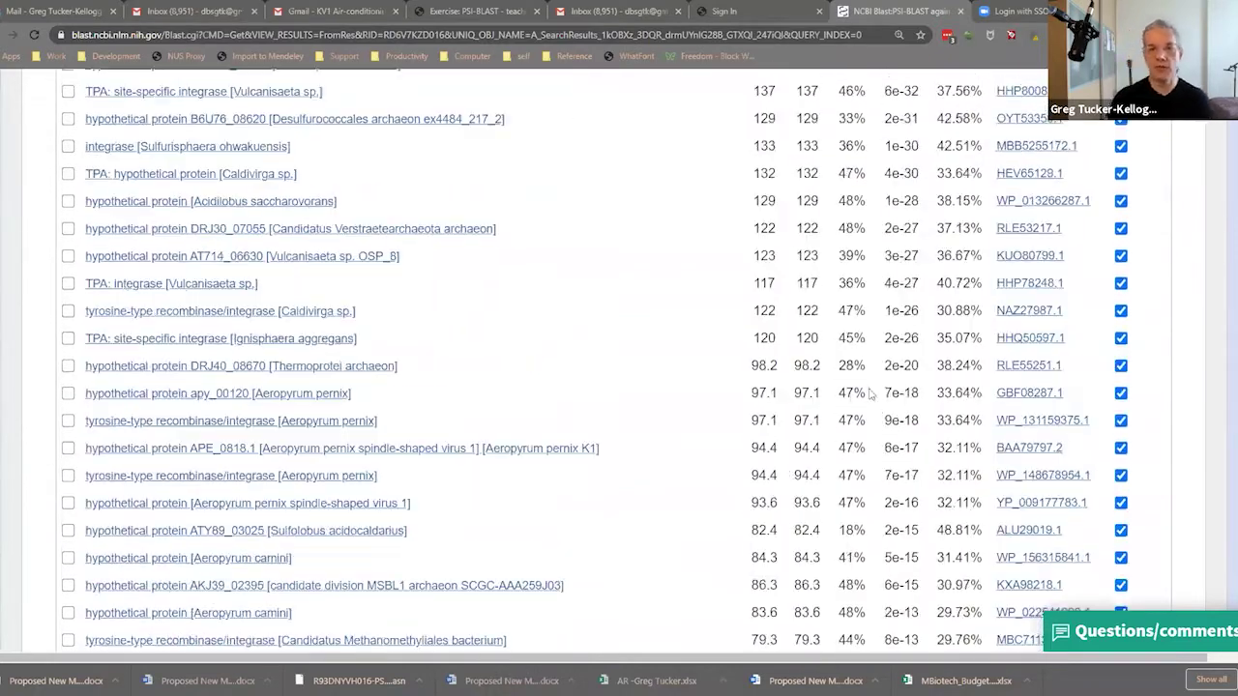
Scroll up to the Graphic Summary, then back down through the hits on 500 subject sequences
{"action": "scroll", "coordinate": [1149, 194], "scroll_direction": "up", "scroll_amount": 20}
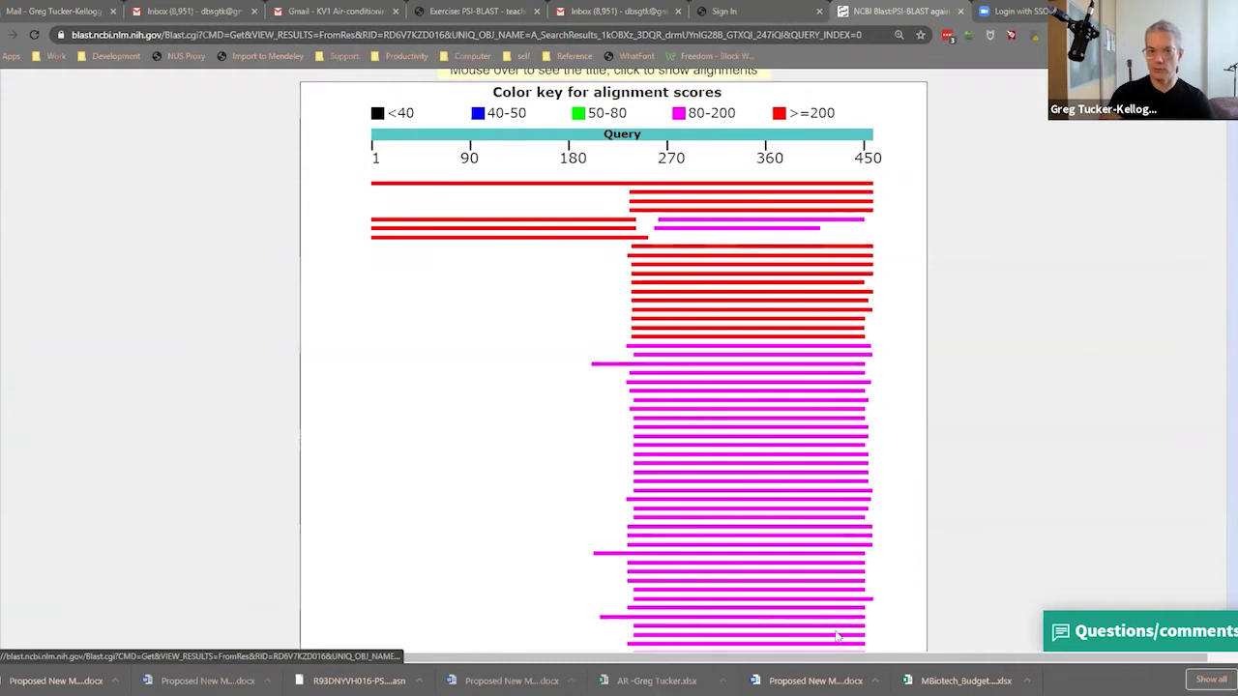
{"action": "scroll", "coordinate": [837, 636], "scroll_direction": "up", "scroll_amount": 4}
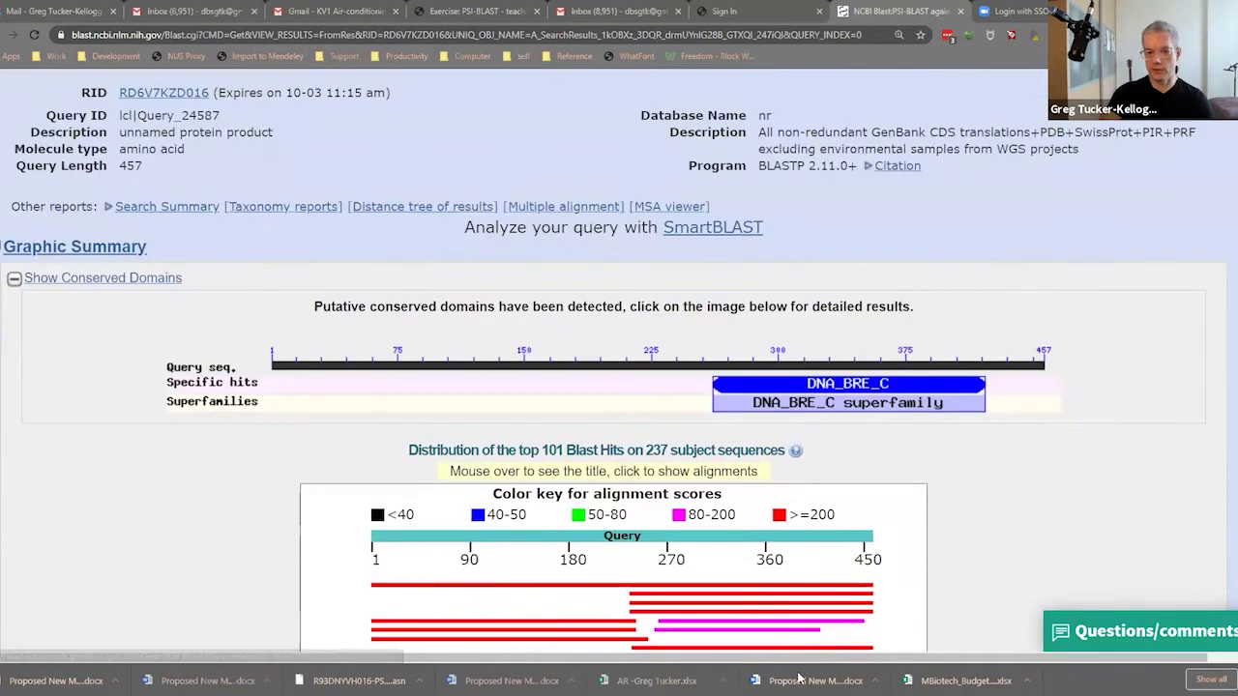
{"action": "scroll", "coordinate": [799, 638], "scroll_direction": "down", "scroll_amount": 8}
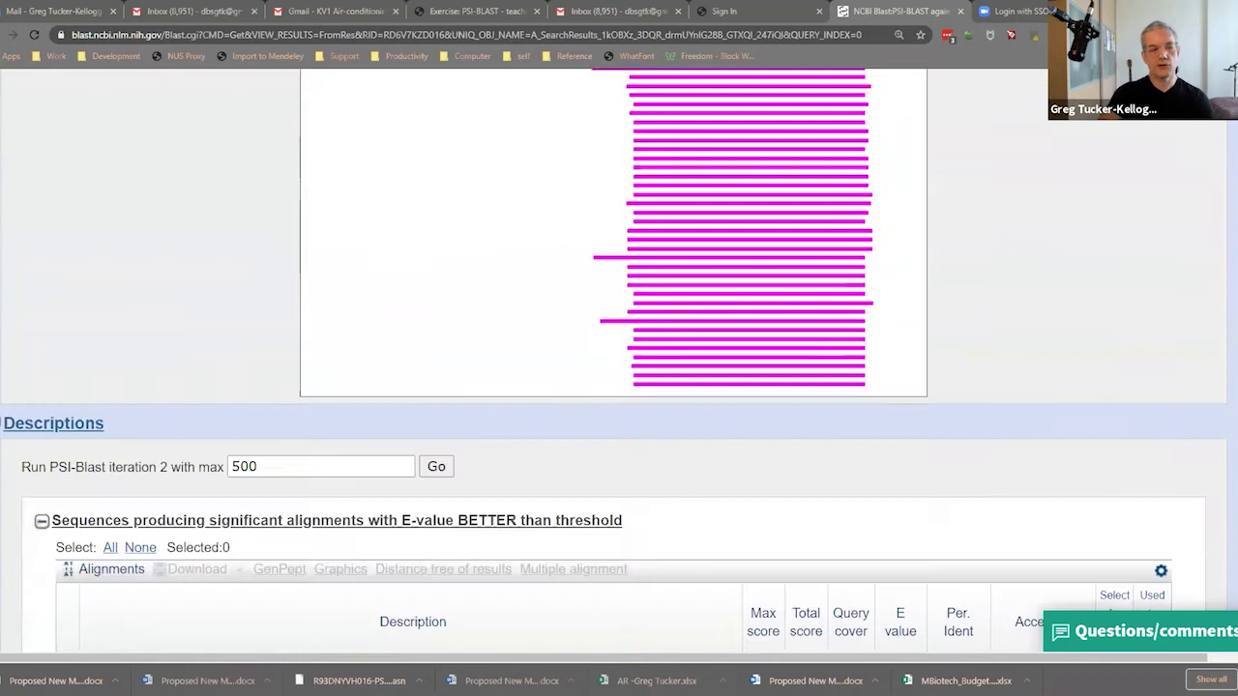
{"action": "scroll", "coordinate": [619, 387], "scroll_direction": "down", "scroll_amount": 1}
{"action": "scroll", "coordinate": [489, 564], "scroll_direction": "up", "scroll_amount": 5}
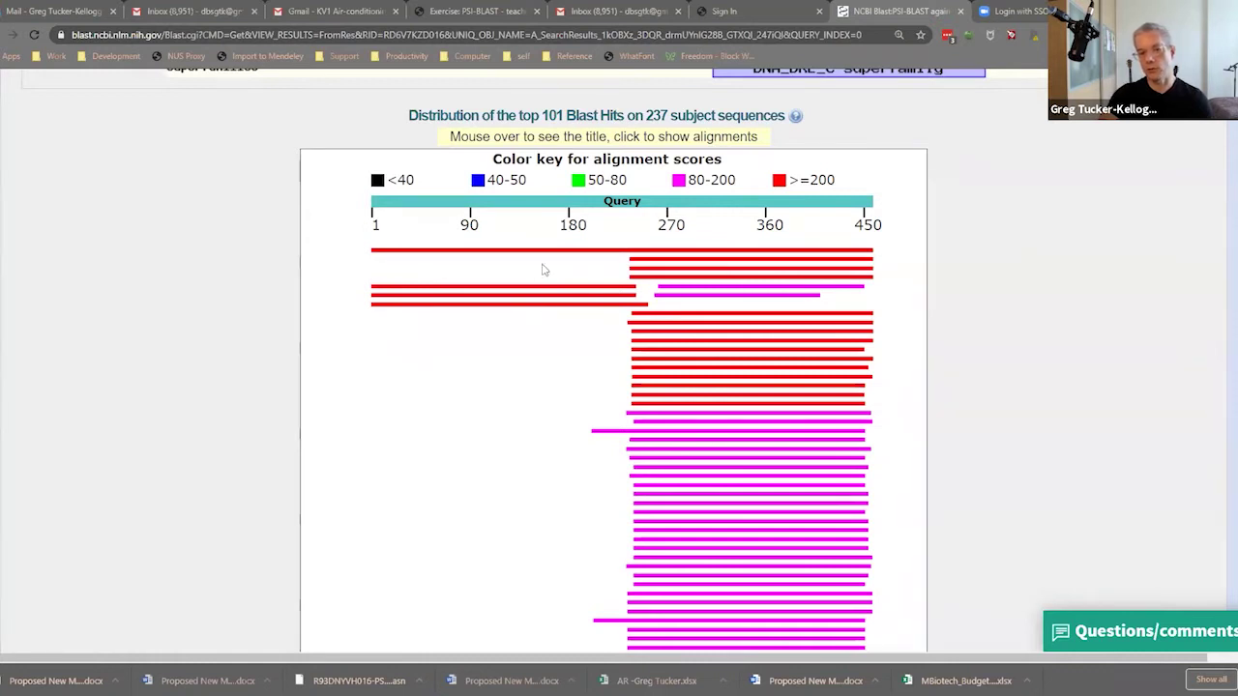
{"action": "scroll", "coordinate": [664, 519], "scroll_direction": "down", "scroll_amount": 10}
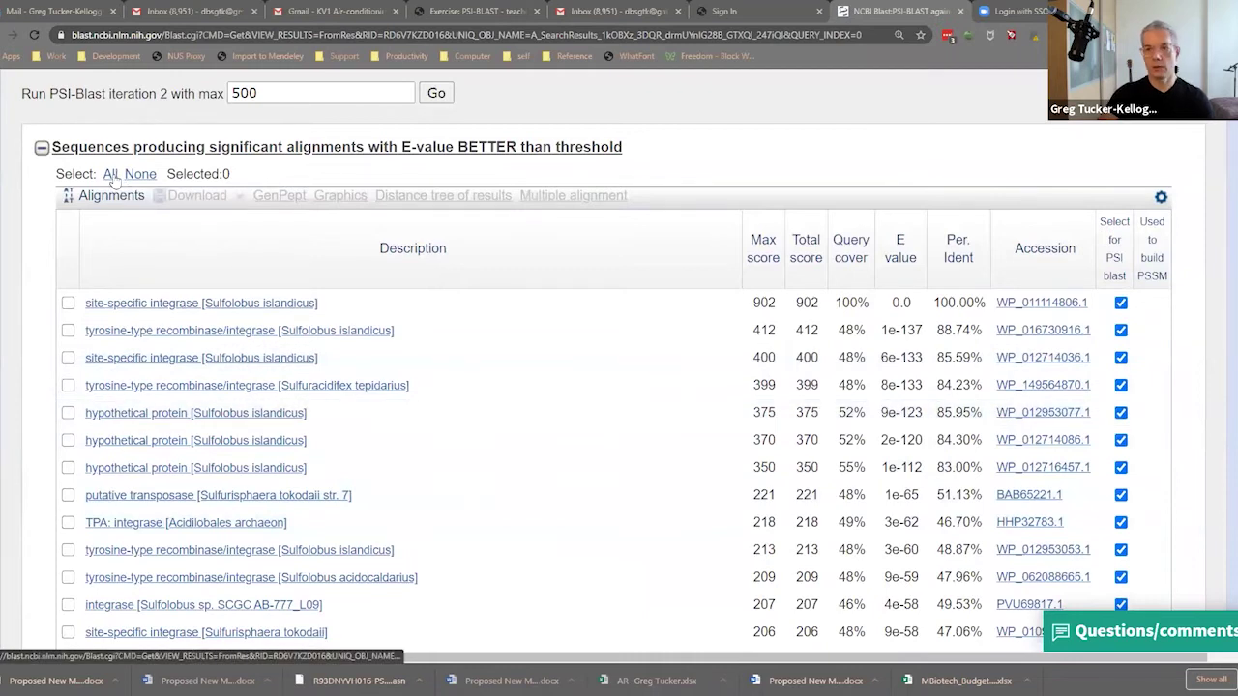
{"action": "scroll", "coordinate": [521, 432], "scroll_direction": "down", "scroll_amount": 1}
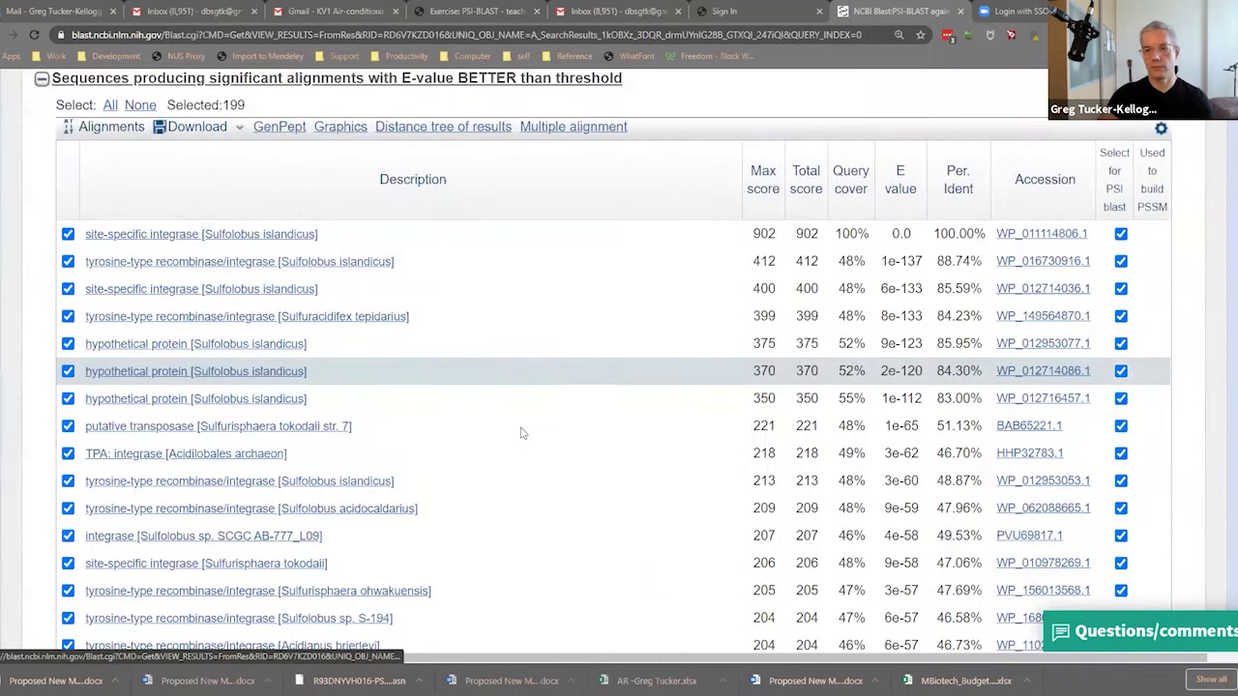
{"action": "scroll", "coordinate": [521, 433], "scroll_direction": "down", "scroll_amount": 6}
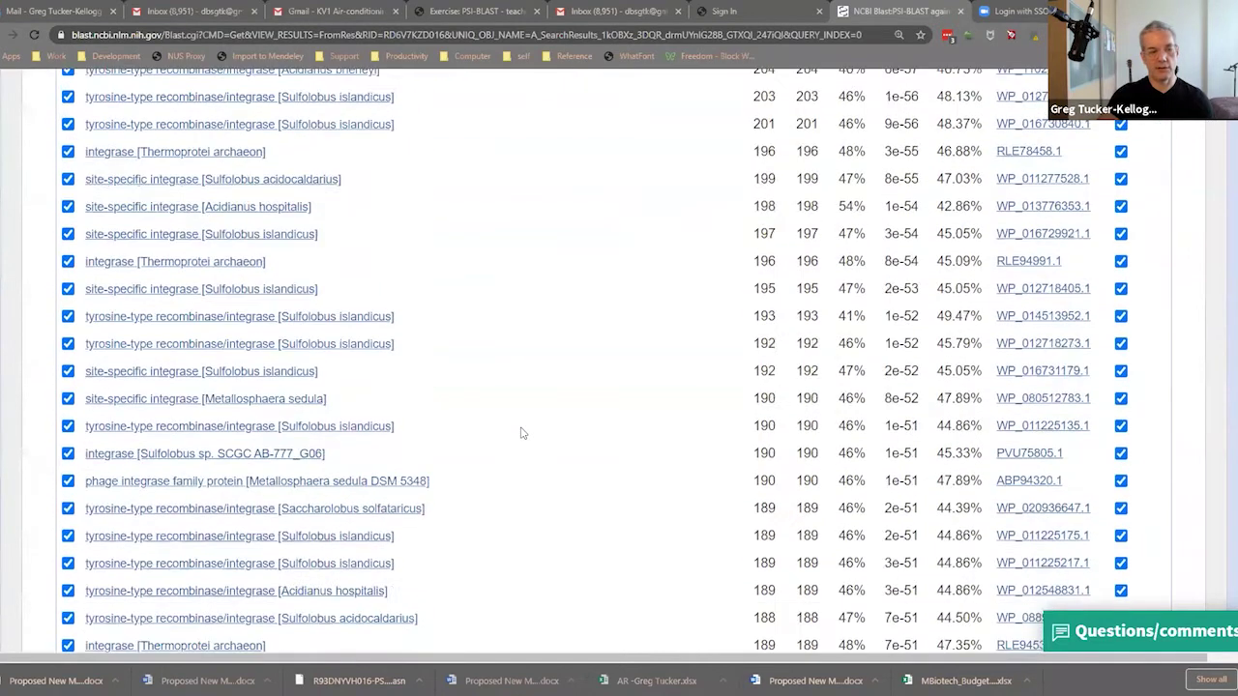
{"action": "scroll", "coordinate": [520, 432], "scroll_direction": "down", "scroll_amount": 15}
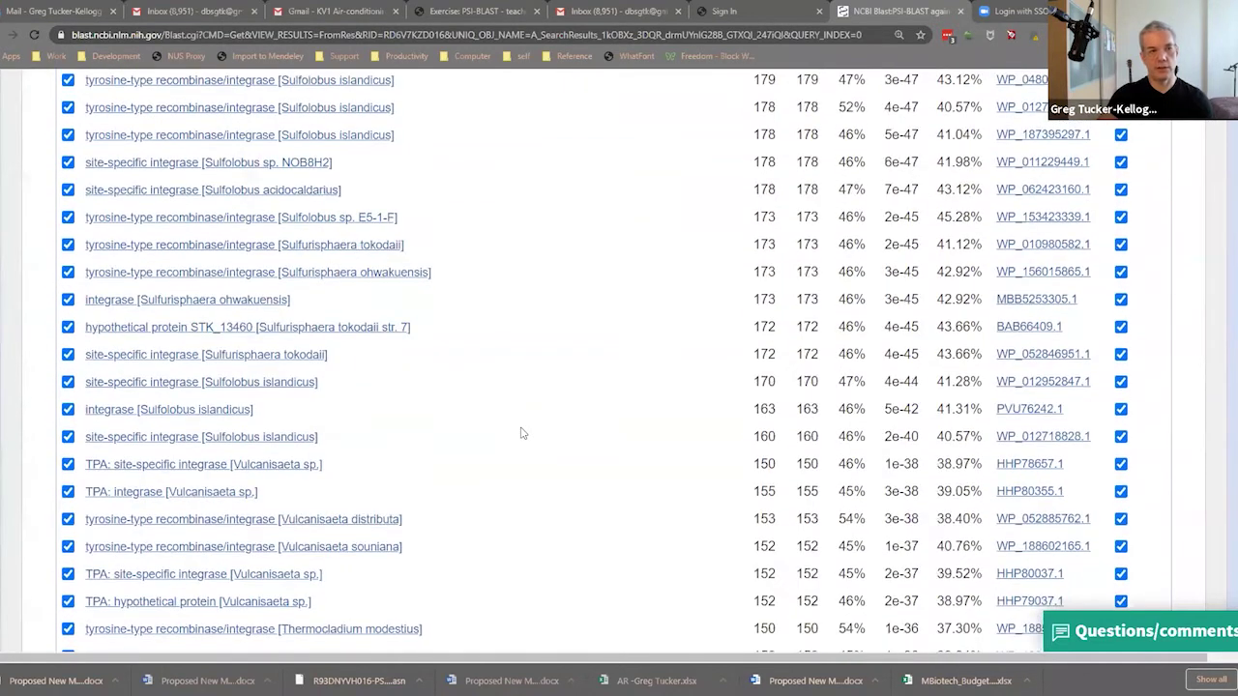
{"action": "scroll", "coordinate": [520, 432], "scroll_direction": "down", "scroll_amount": 3}
{"action": "scroll", "coordinate": [490, 294], "scroll_direction": "down", "scroll_amount": 5}
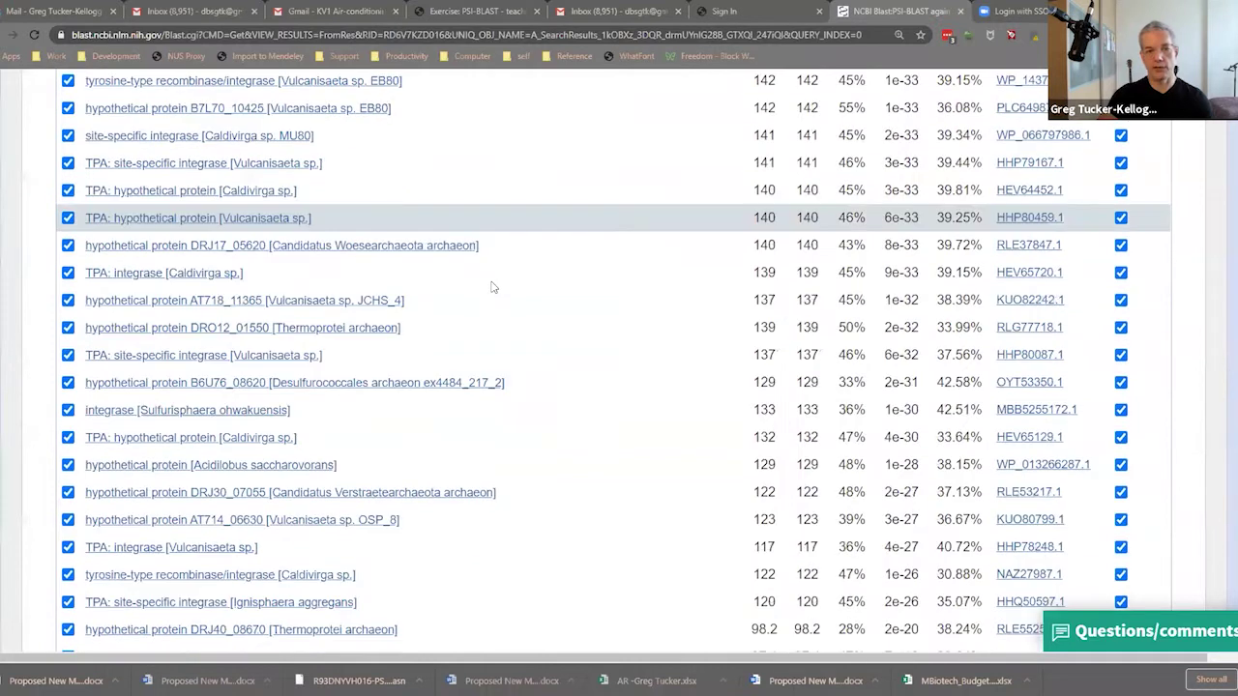
{"action": "scroll", "coordinate": [491, 287], "scroll_direction": "down", "scroll_amount": 5}
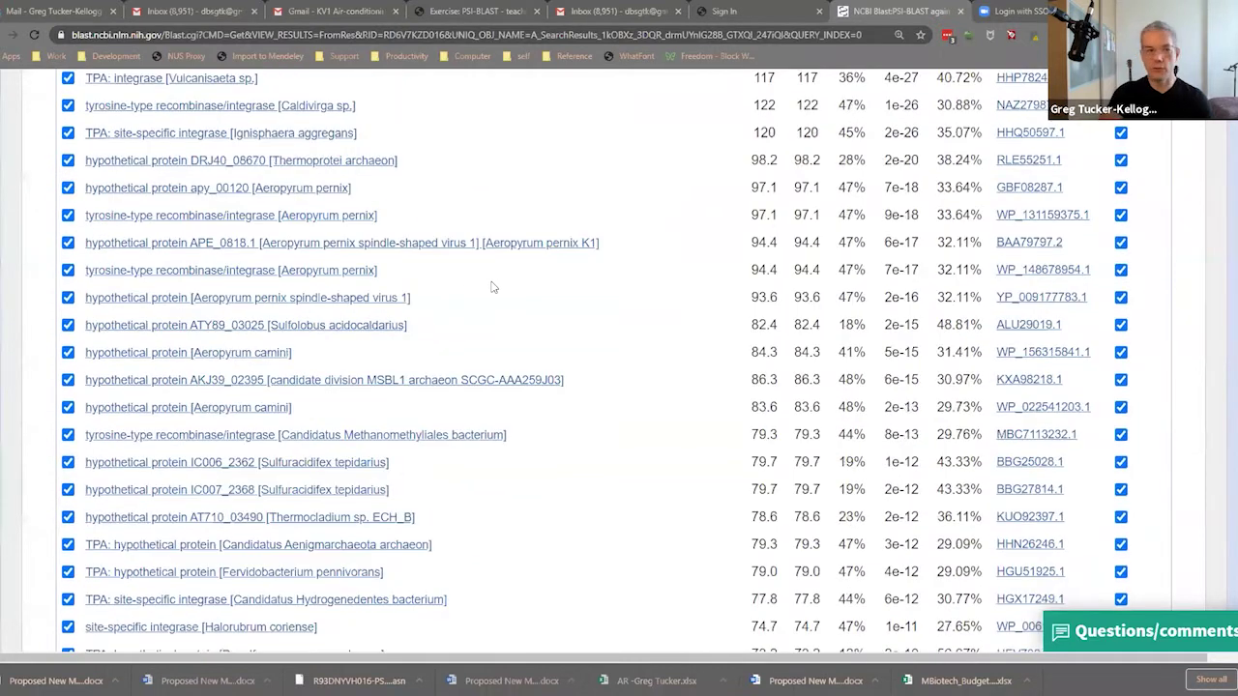
{"action": "scroll", "coordinate": [492, 287], "scroll_direction": "down", "scroll_amount": 5}
{"action": "left_click", "coordinate": [484, 283]}
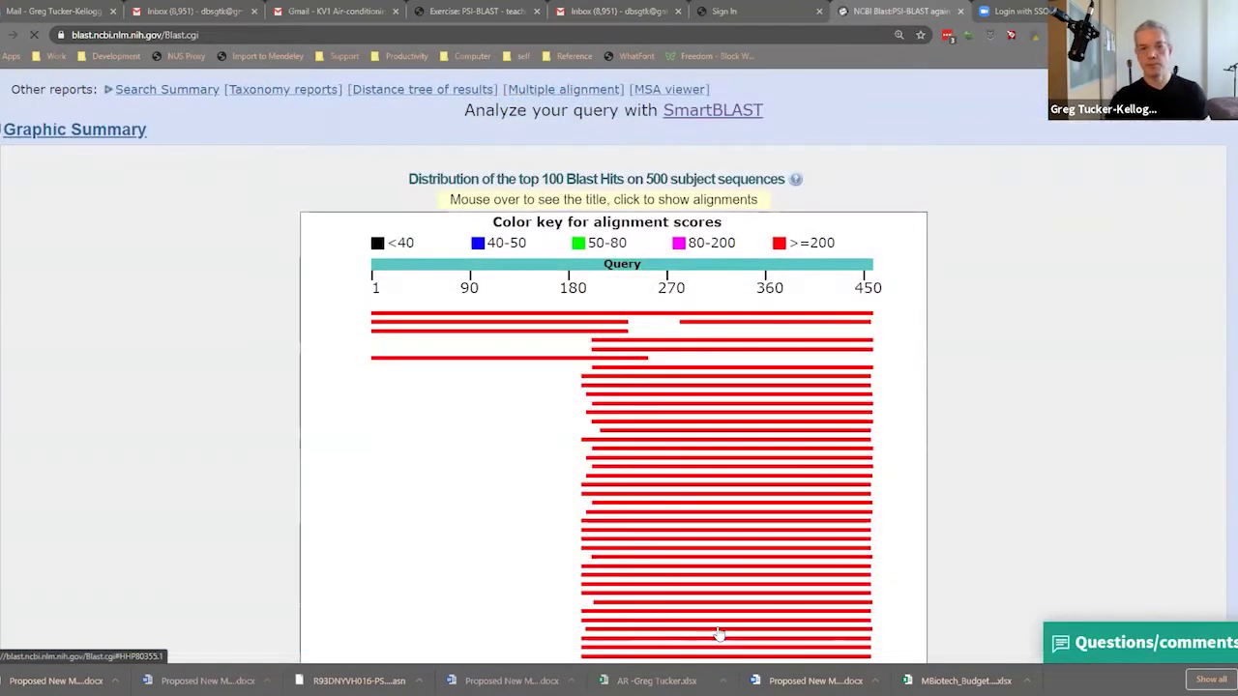
{"action": "scroll", "coordinate": [889, 610], "scroll_direction": "up", "scroll_amount": 2}
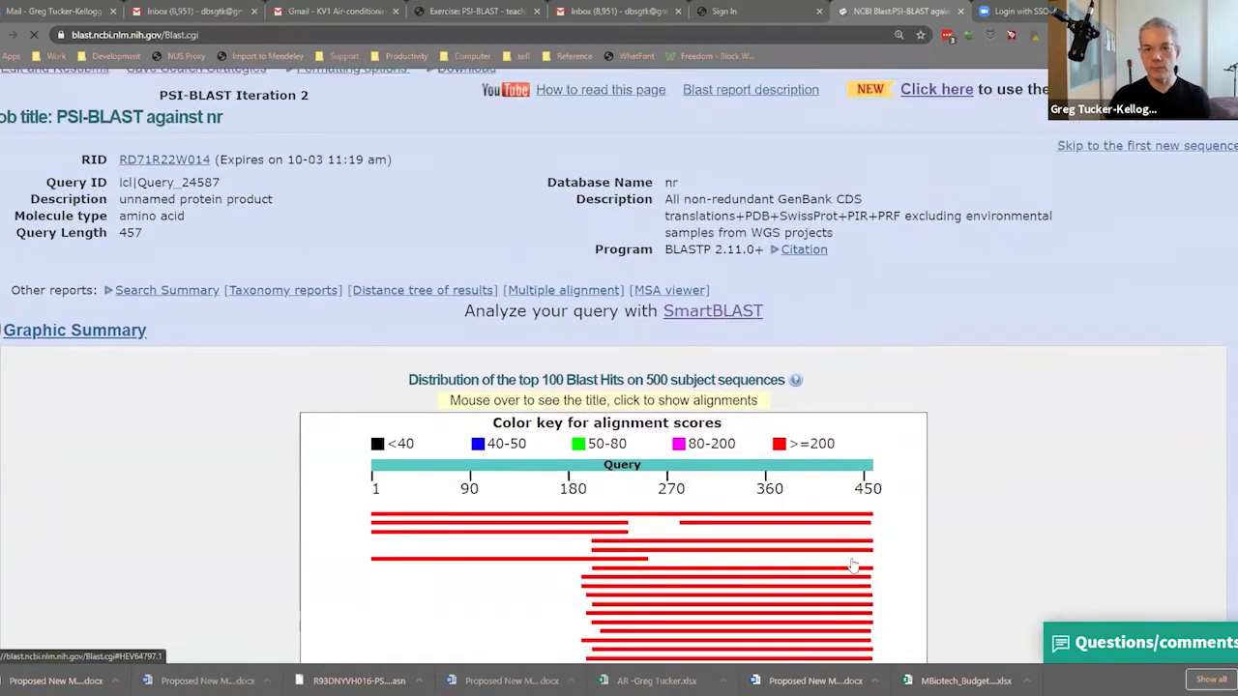
{"action": "scroll", "coordinate": [722, 479], "scroll_direction": "down", "scroll_amount": 6}
{"action": "scroll", "coordinate": [730, 431], "scroll_direction": "up", "scroll_amount": 4}
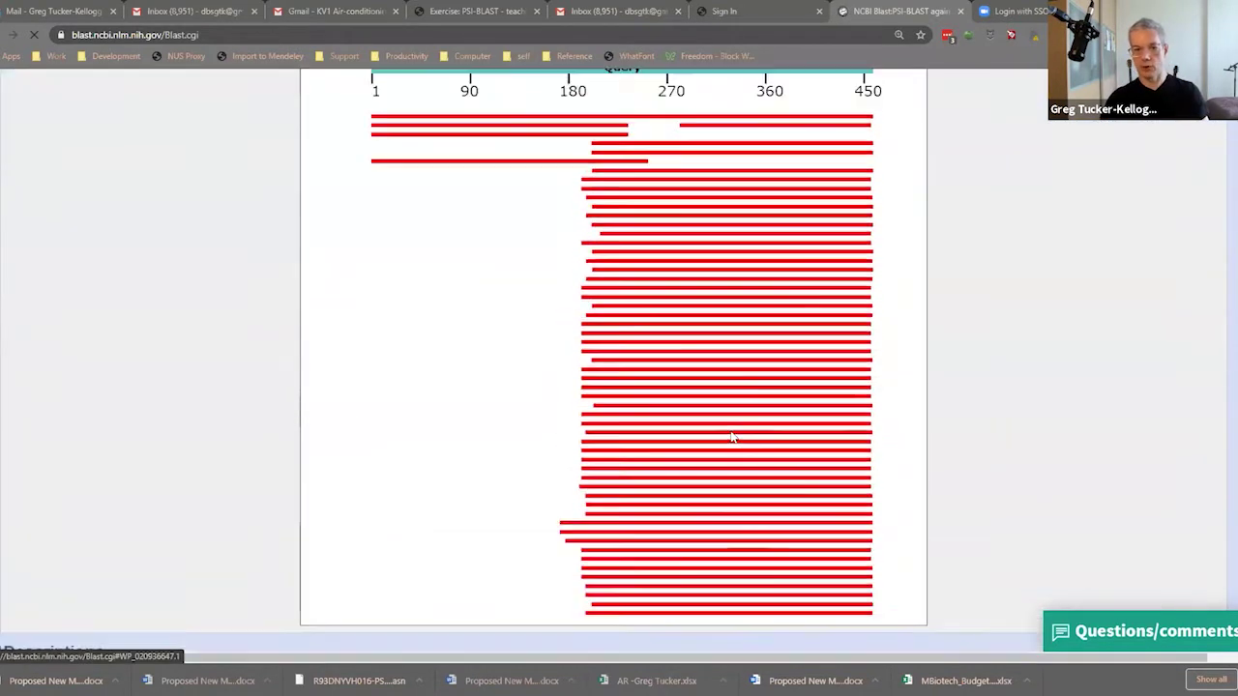
{"action": "scroll", "coordinate": [735, 438], "scroll_direction": "up", "scroll_amount": 1}
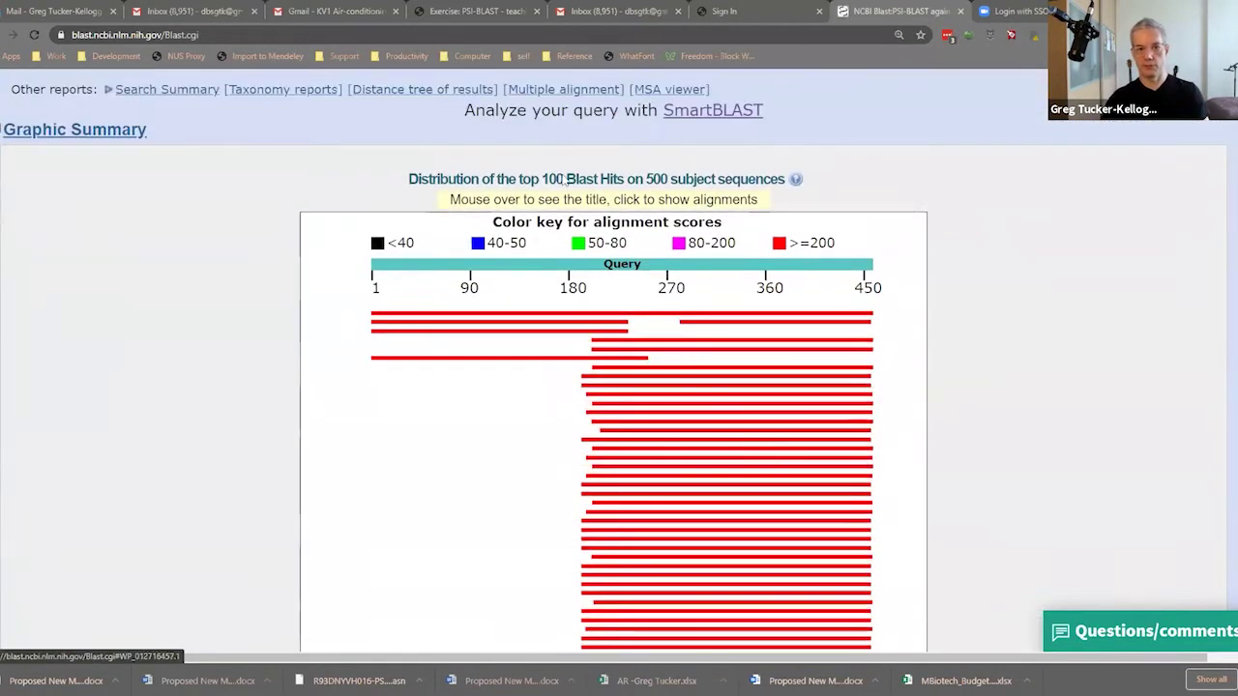
{"action": "scroll", "coordinate": [662, 426], "scroll_direction": "down", "scroll_amount": 5}
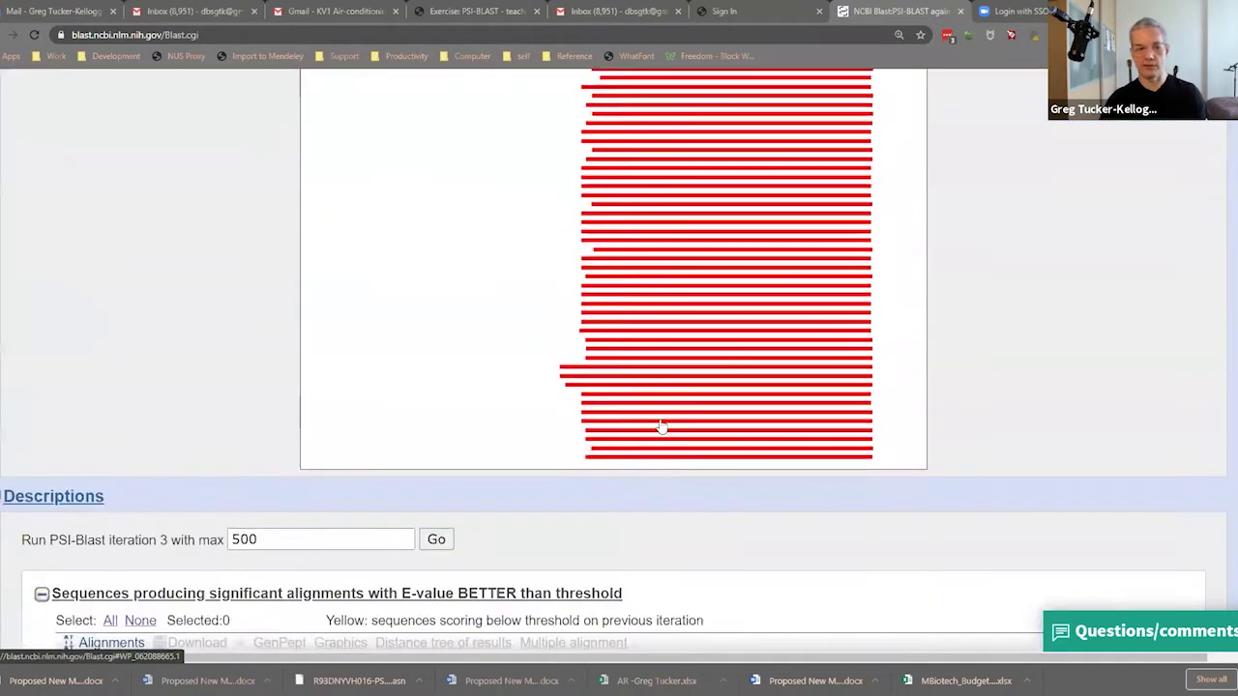
{"action": "scroll", "coordinate": [661, 427], "scroll_direction": "down", "scroll_amount": 4}
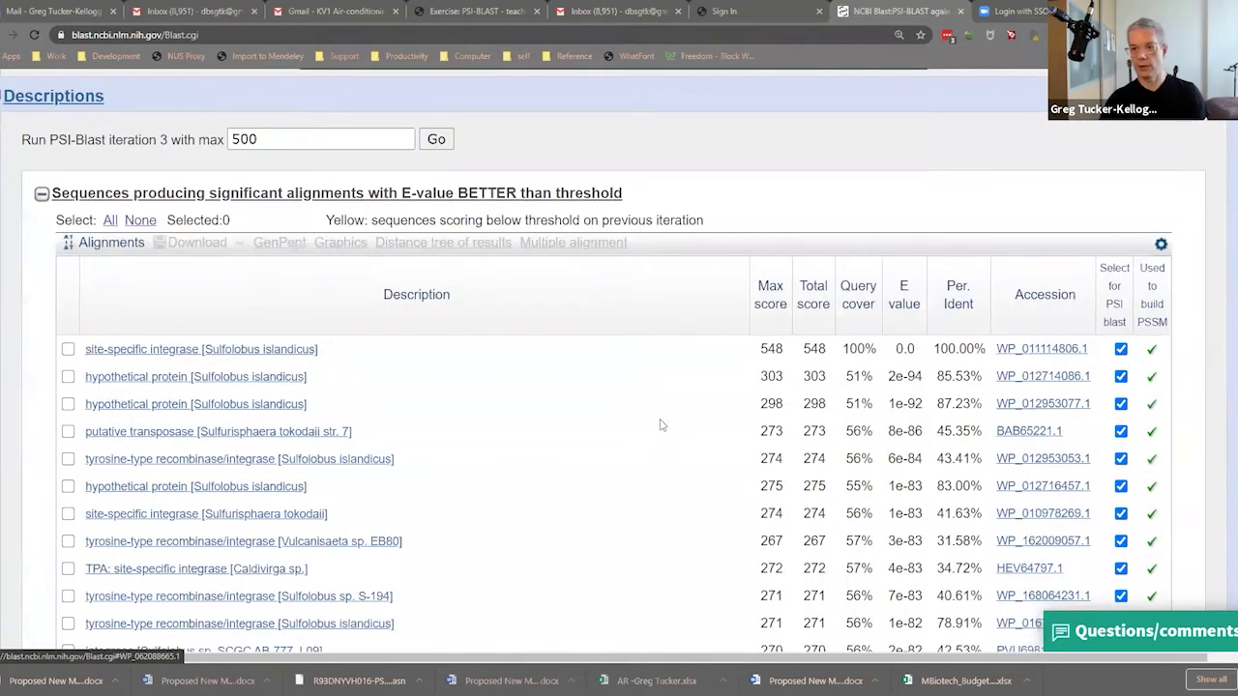
{"action": "scroll", "coordinate": [662, 425], "scroll_direction": "down", "scroll_amount": 1}
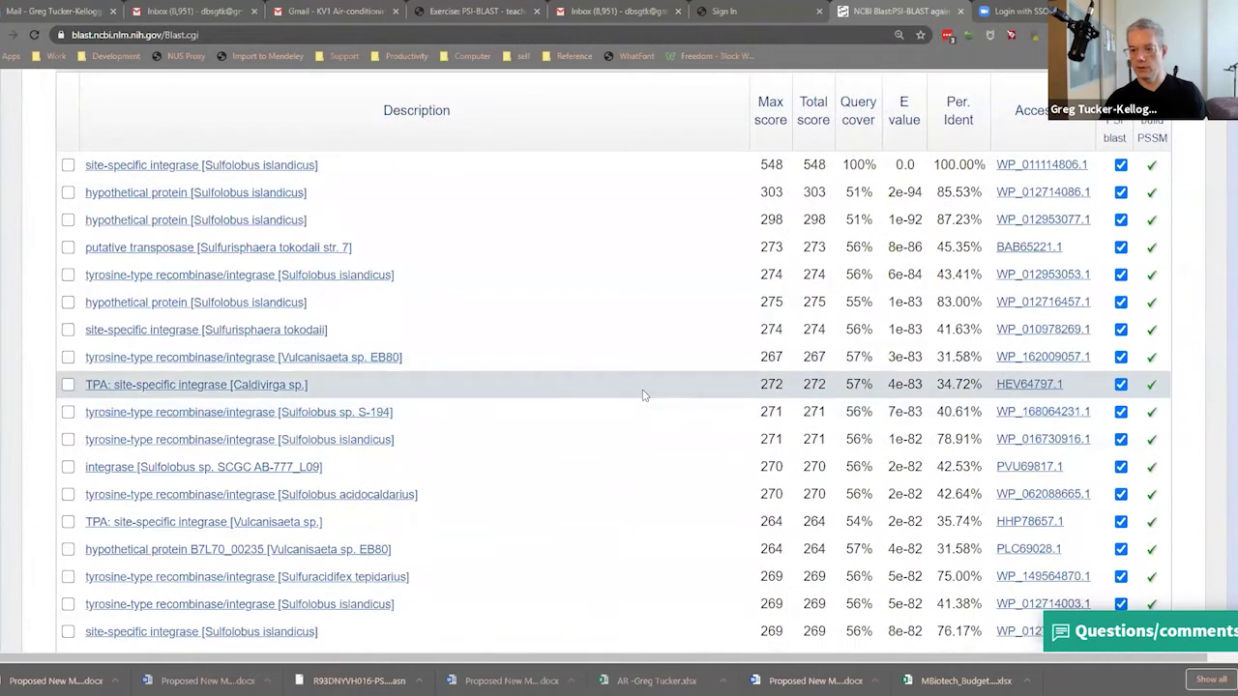
{"action": "scroll", "coordinate": [644, 395], "scroll_direction": "up", "scroll_amount": 4}
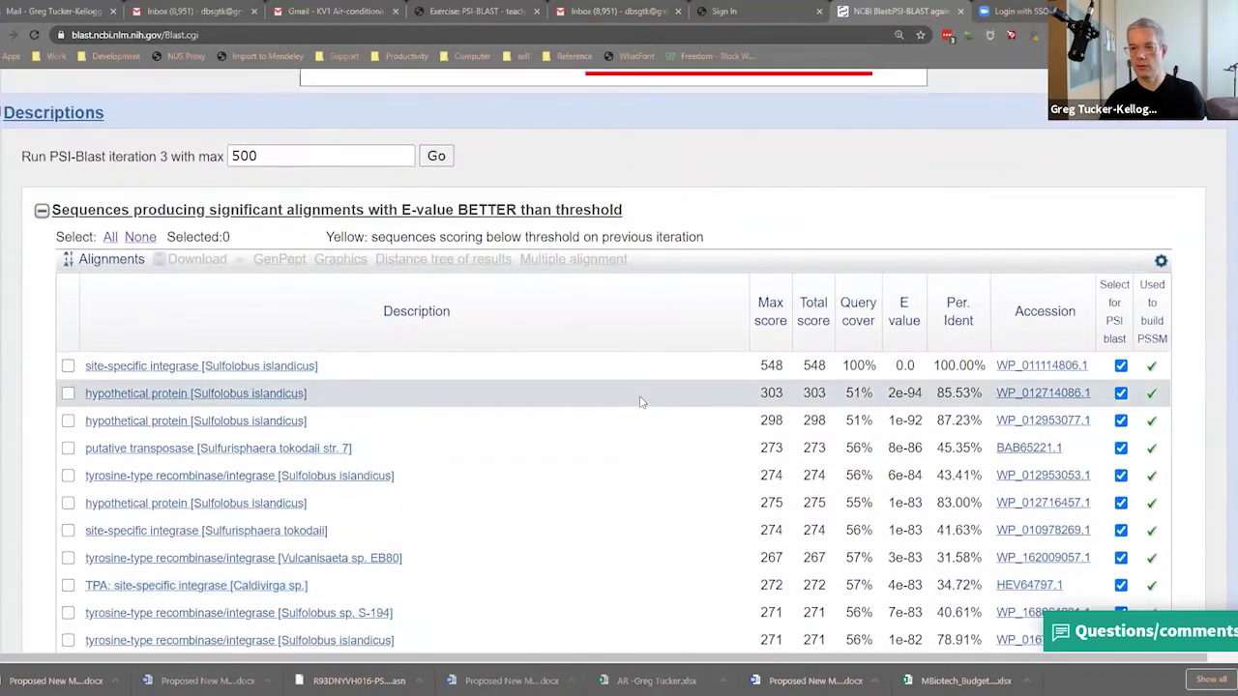
Review the iteration 2 Graphic Summary bars for the top 100 hits, then head to Descriptions
{"action": "scroll", "coordinate": [644, 406], "scroll_direction": "up", "scroll_amount": 6}
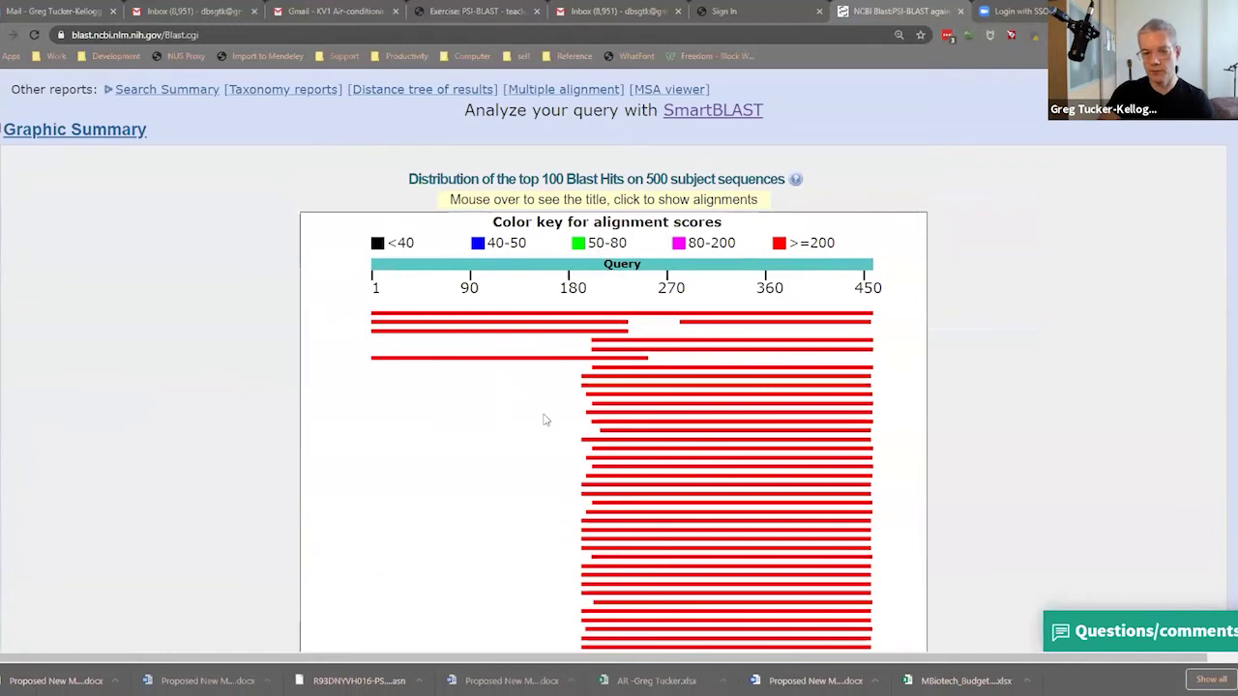
{"action": "scroll", "coordinate": [512, 348], "scroll_direction": "down", "scroll_amount": 5}
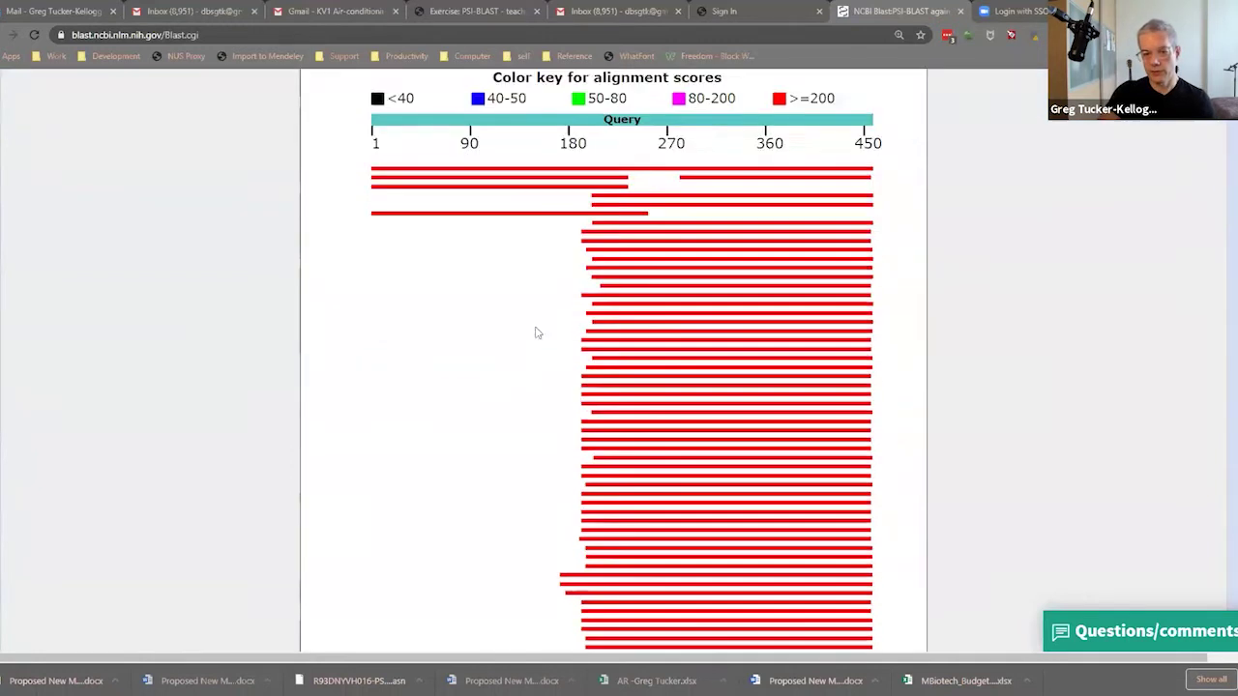
{"action": "scroll", "coordinate": [535, 333], "scroll_direction": "up", "scroll_amount": 5}
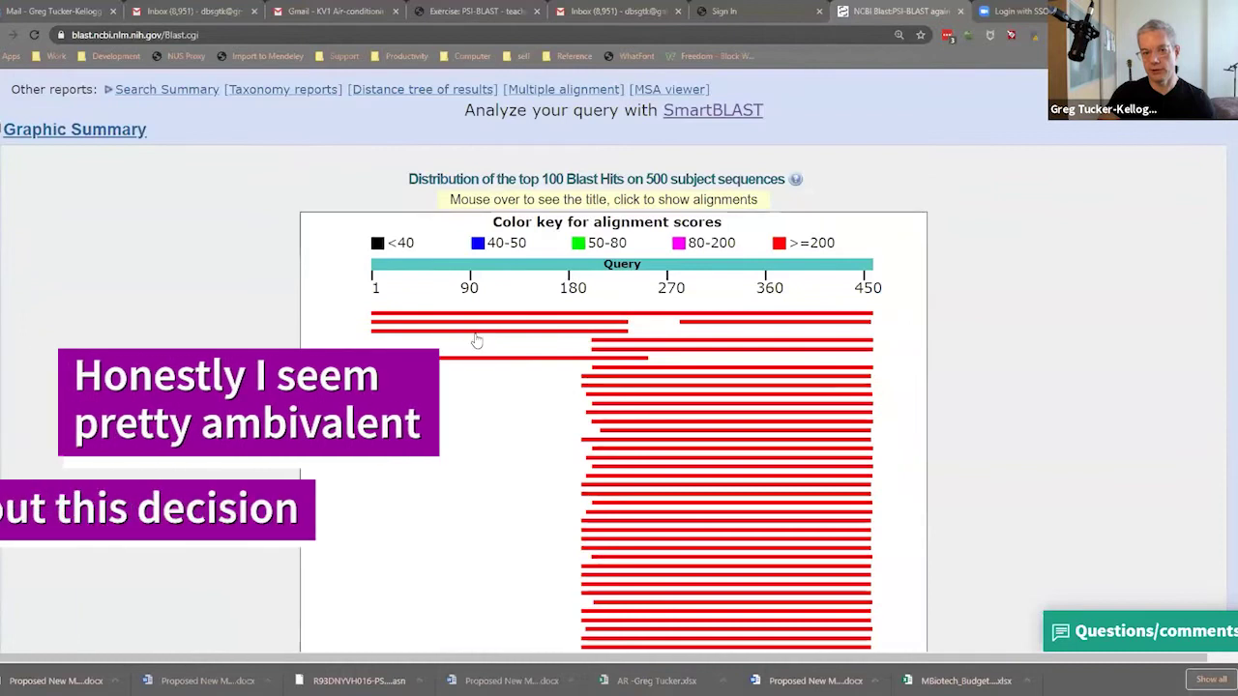
{"action": "mouse_move", "coordinate": [474, 340]}
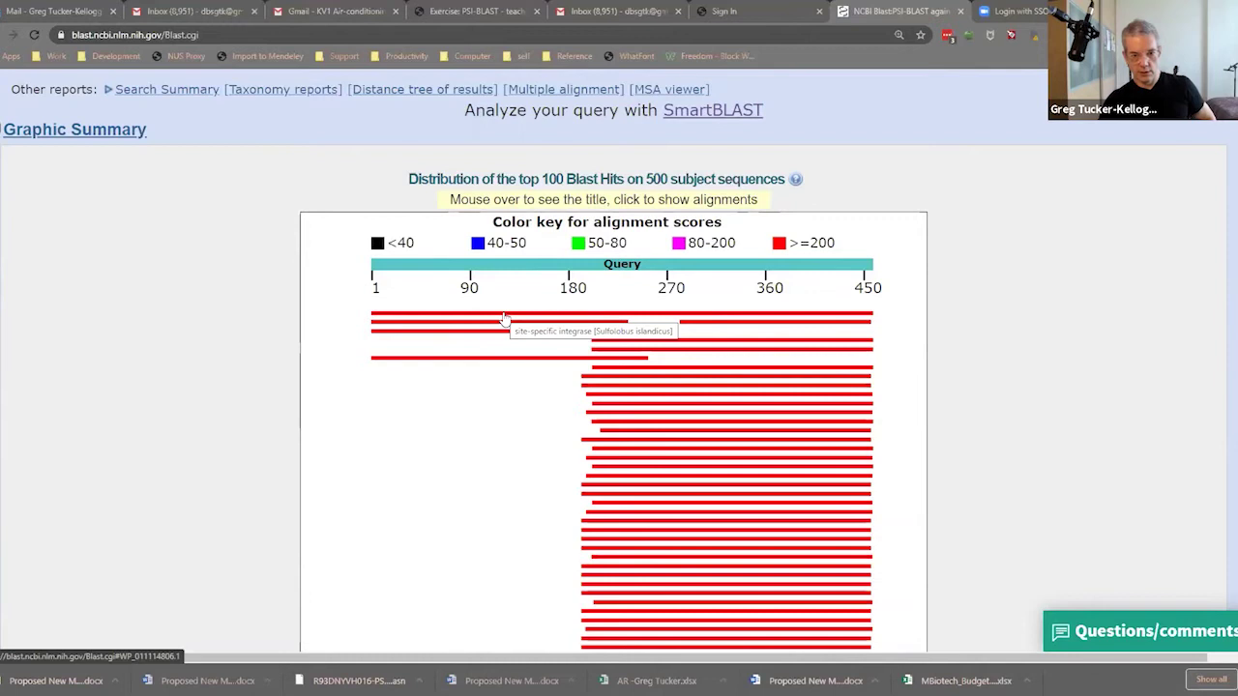
{"action": "scroll", "coordinate": [483, 389], "scroll_direction": "down", "scroll_amount": 5}
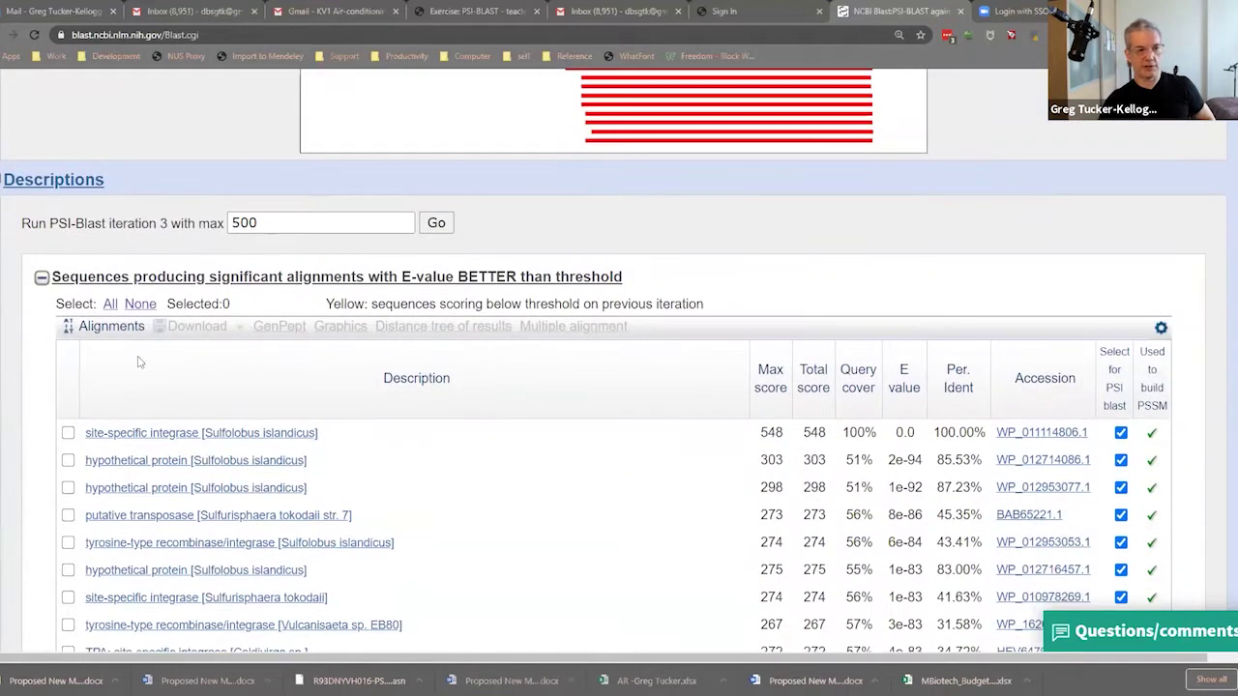
Select all 500 hits and inspect the site-specific integrase hit's row details
{"action": "left_click", "coordinate": [111, 305]}
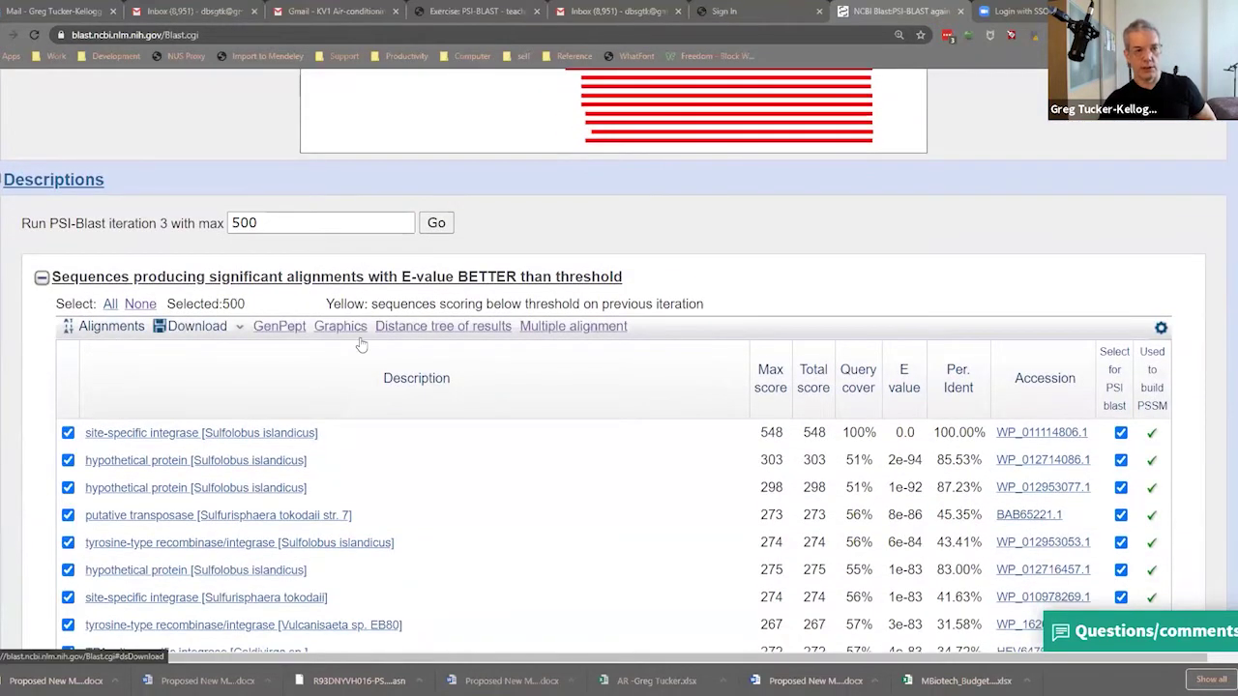
{"action": "scroll", "coordinate": [466, 389], "scroll_direction": "up", "scroll_amount": 5}
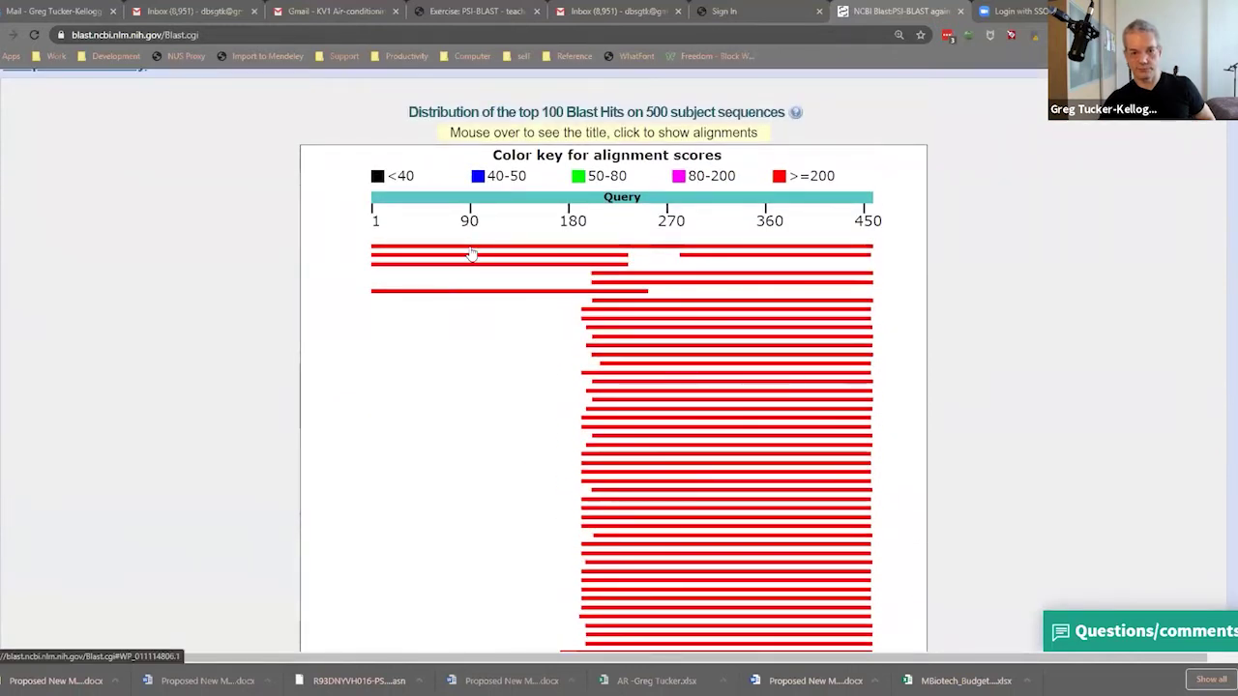
{"action": "left_click", "coordinate": [471, 254]}
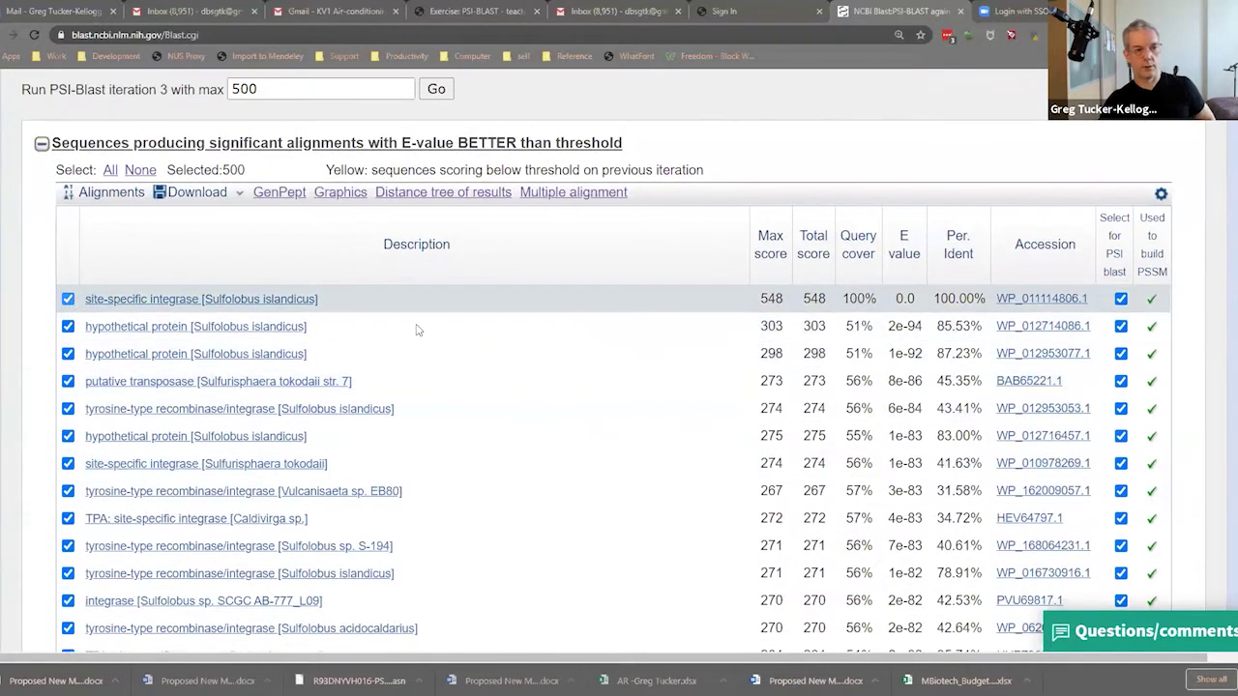
{"action": "scroll", "coordinate": [566, 229], "scroll_direction": "up", "scroll_amount": 10}
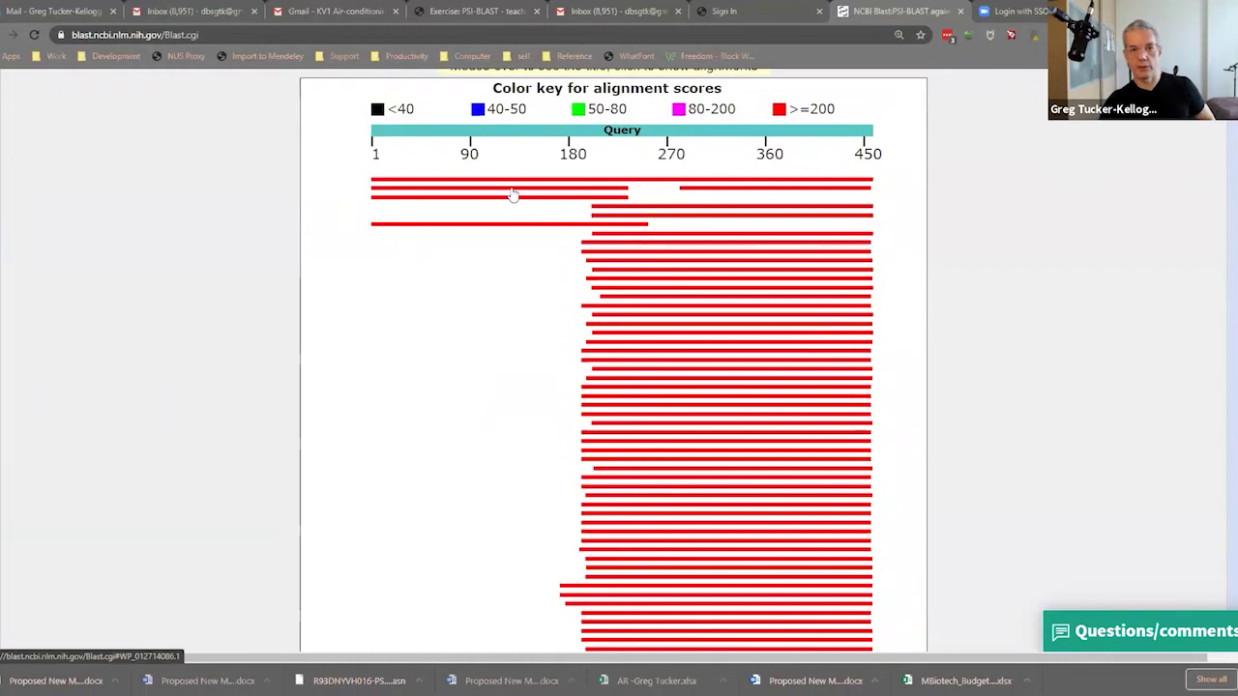
{"action": "mouse_move", "coordinate": [513, 195]}
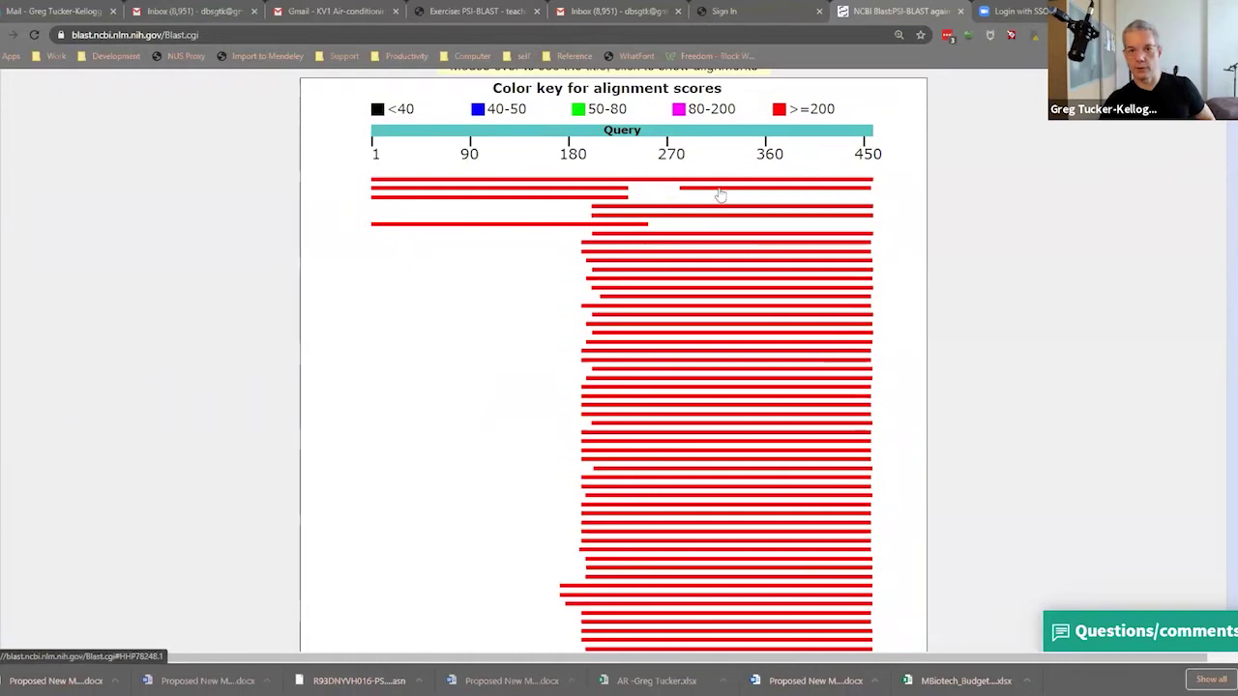
{"action": "mouse_move", "coordinate": [721, 195]}
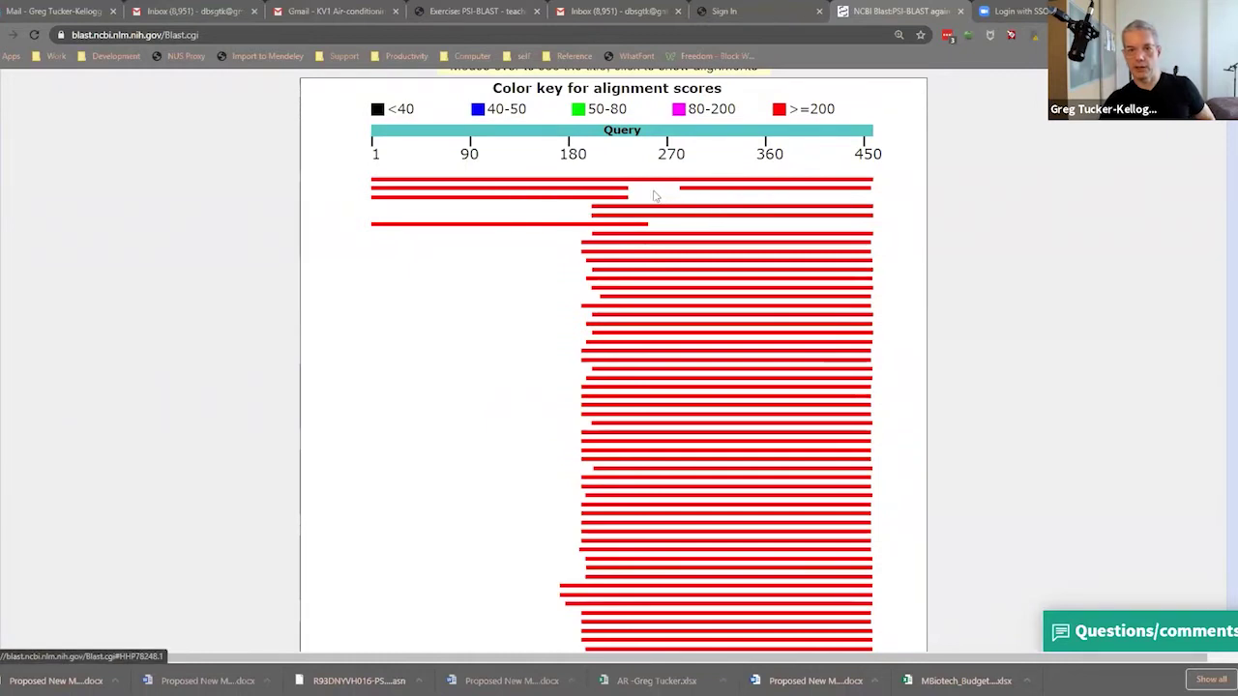
{"action": "mouse_move", "coordinate": [616, 193]}
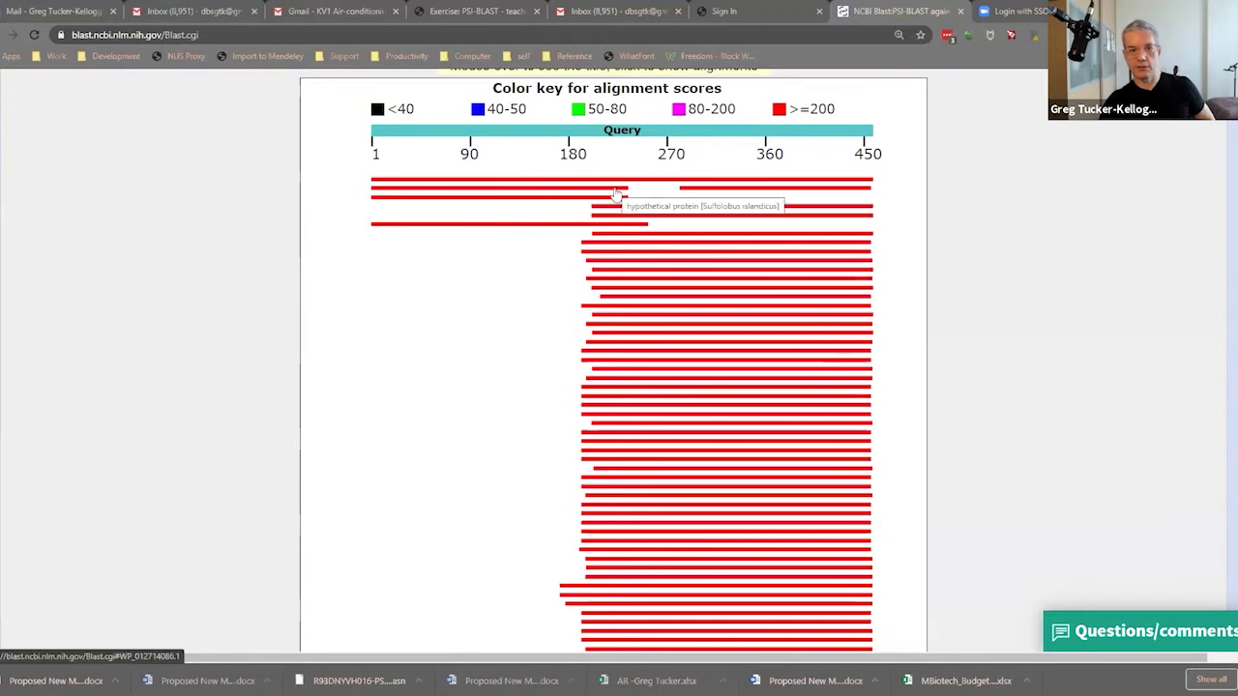
{"action": "scroll", "coordinate": [354, 526], "scroll_direction": "down", "scroll_amount": 10}
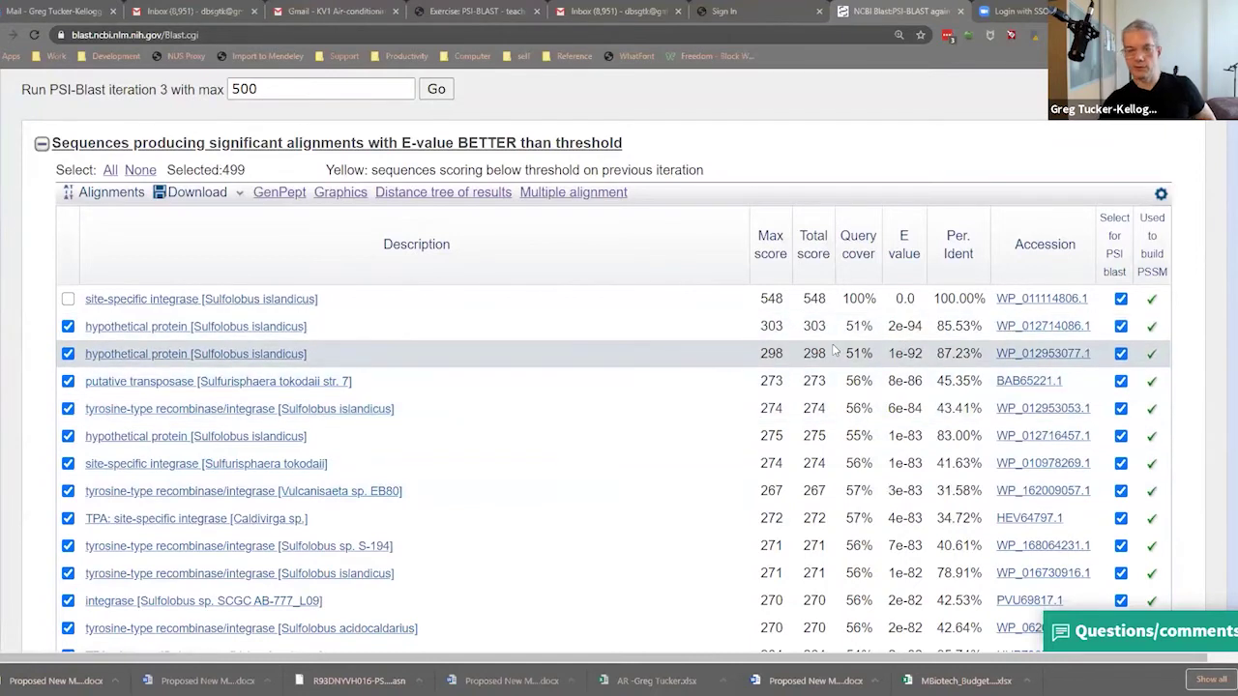
{"action": "scroll", "coordinate": [834, 351], "scroll_direction": "up", "scroll_amount": 15}
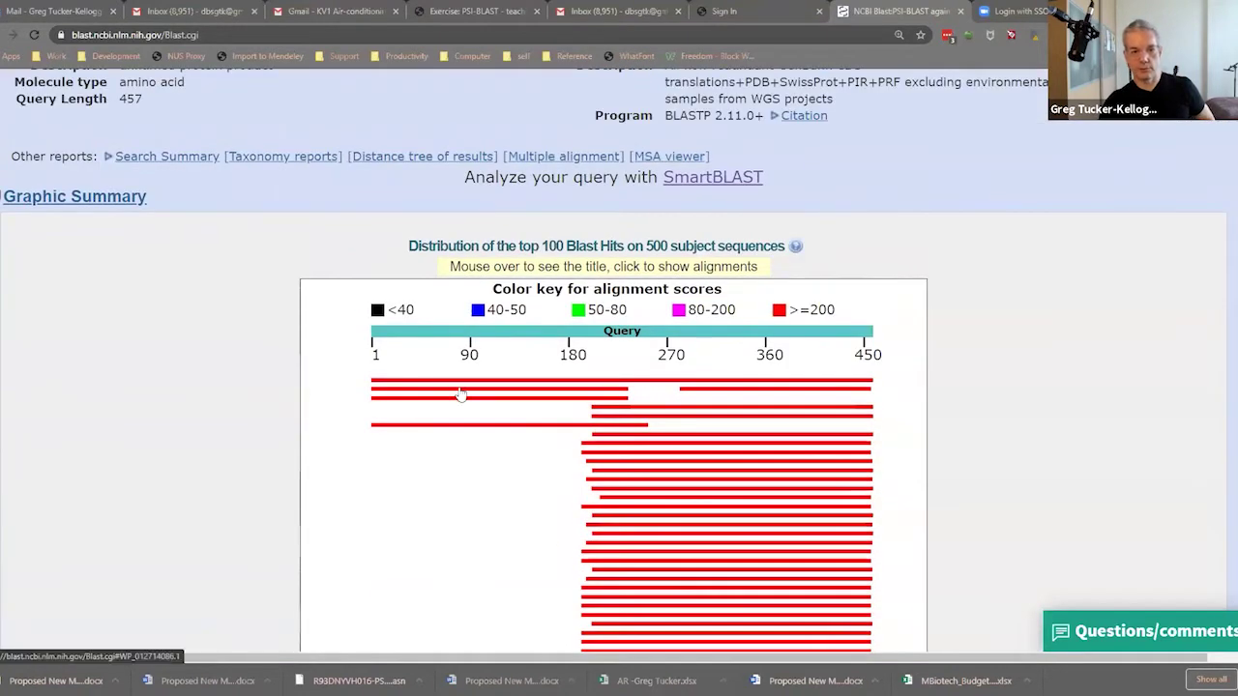
{"action": "mouse_move", "coordinate": [462, 394]}
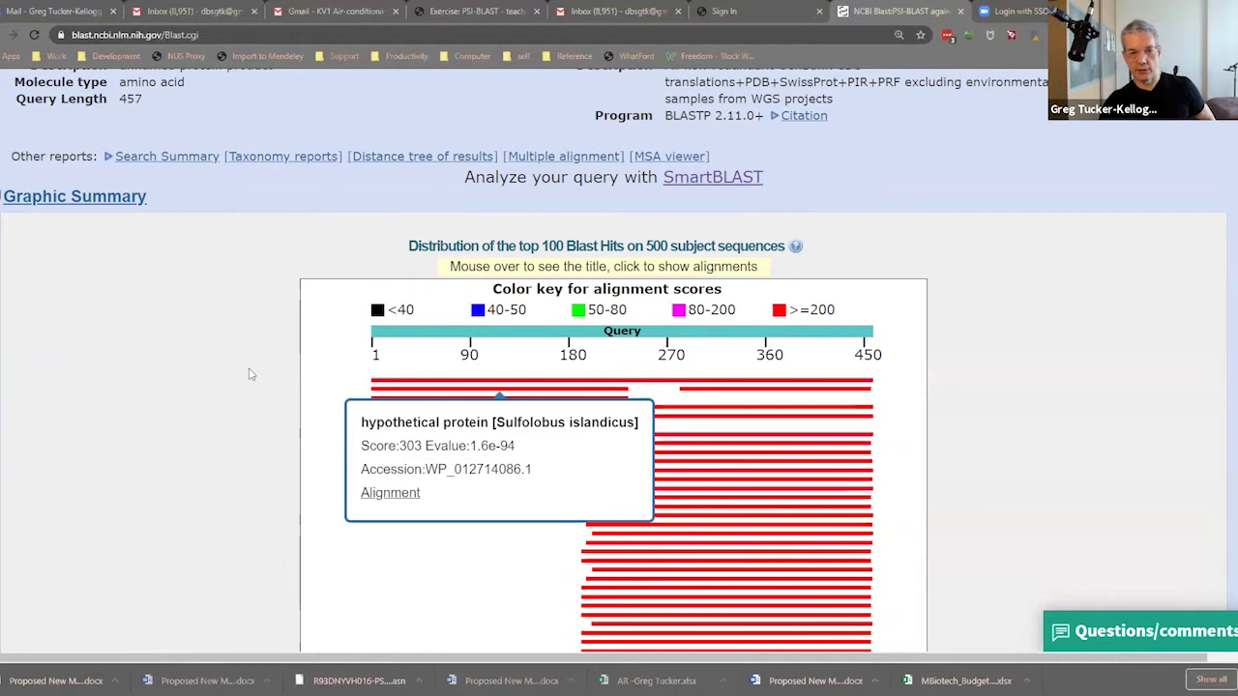
{"action": "scroll", "coordinate": [248, 374], "scroll_direction": "down", "scroll_amount": 10}
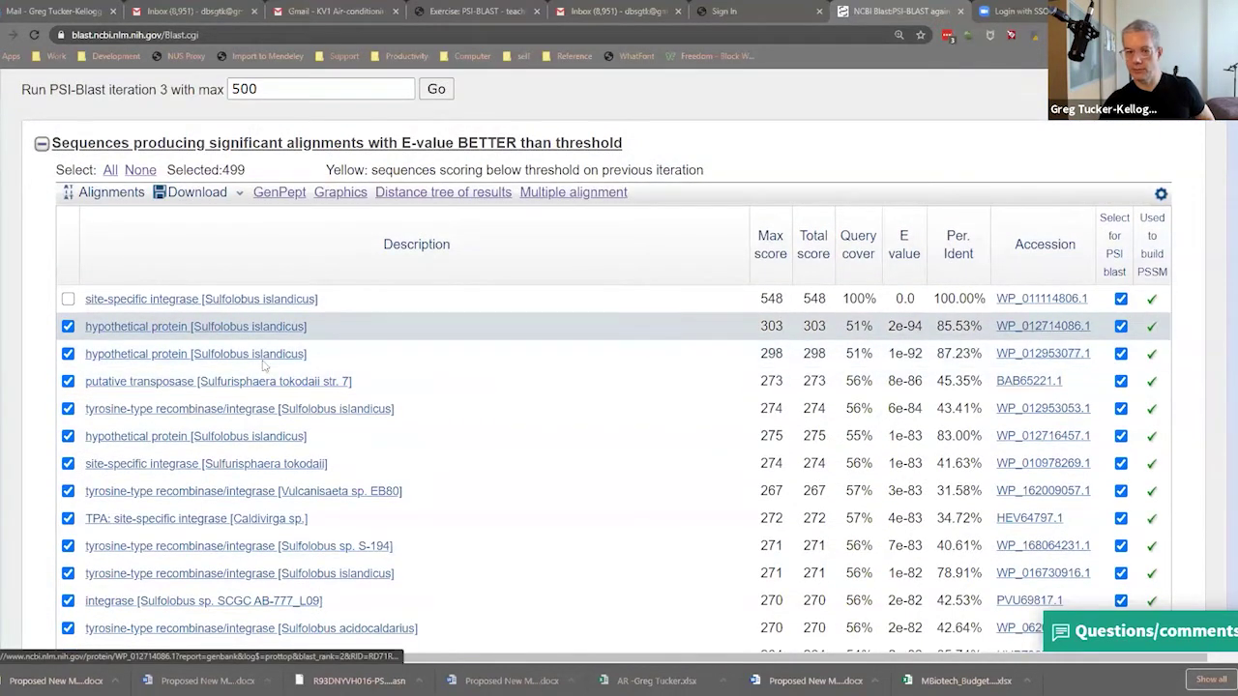
Uncheck the second hit, a hypothetical protein, and review the neighbouring hits
{"action": "left_click", "coordinate": [68, 326]}
{"action": "scroll", "coordinate": [344, 305], "scroll_direction": "up", "scroll_amount": 3}
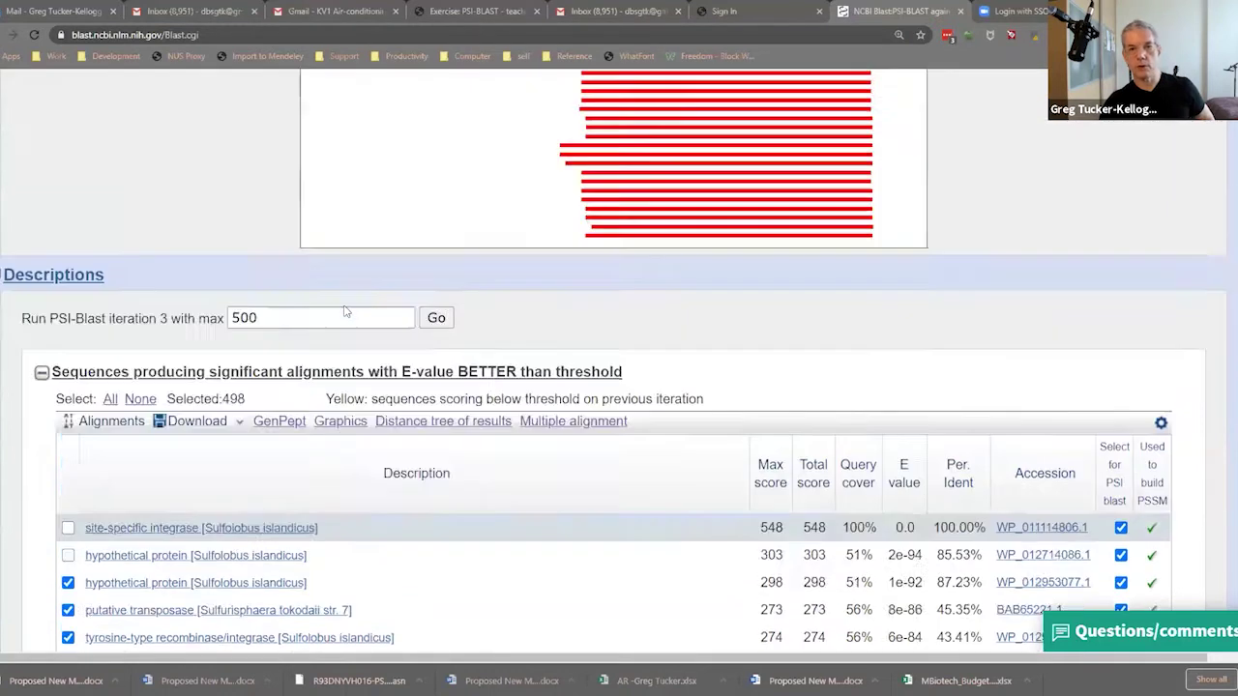
{"action": "scroll", "coordinate": [345, 311], "scroll_direction": "up", "scroll_amount": 5}
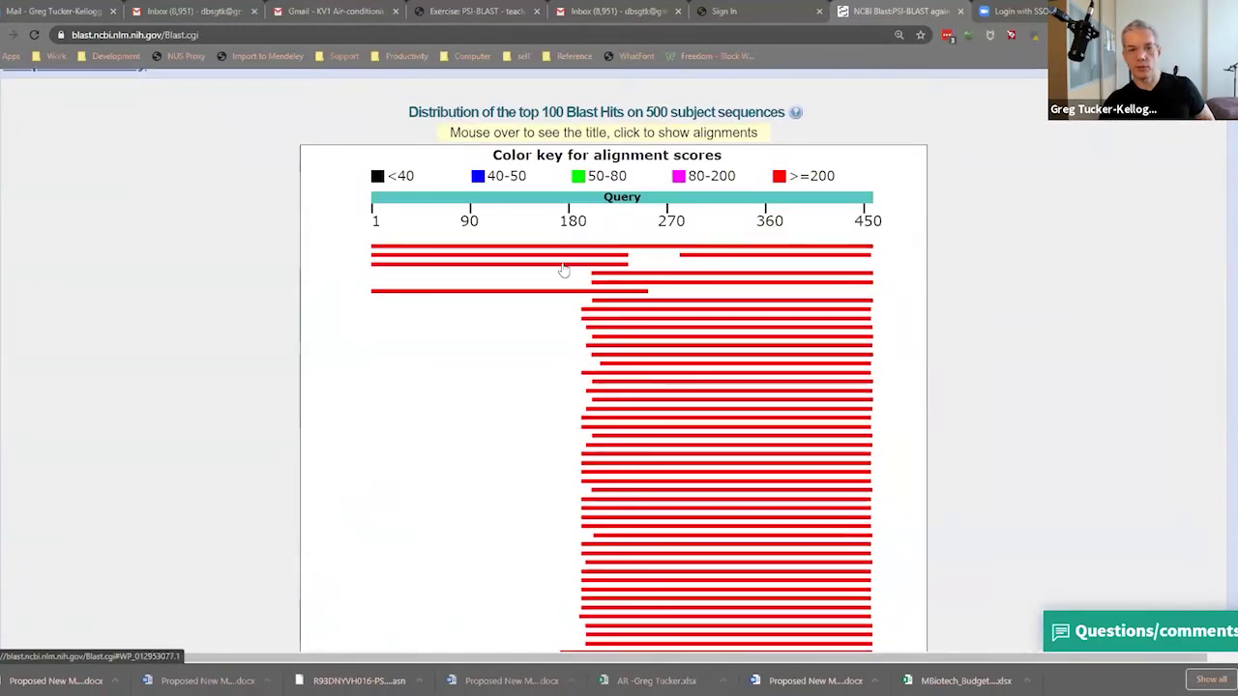
{"action": "mouse_move", "coordinate": [564, 270]}
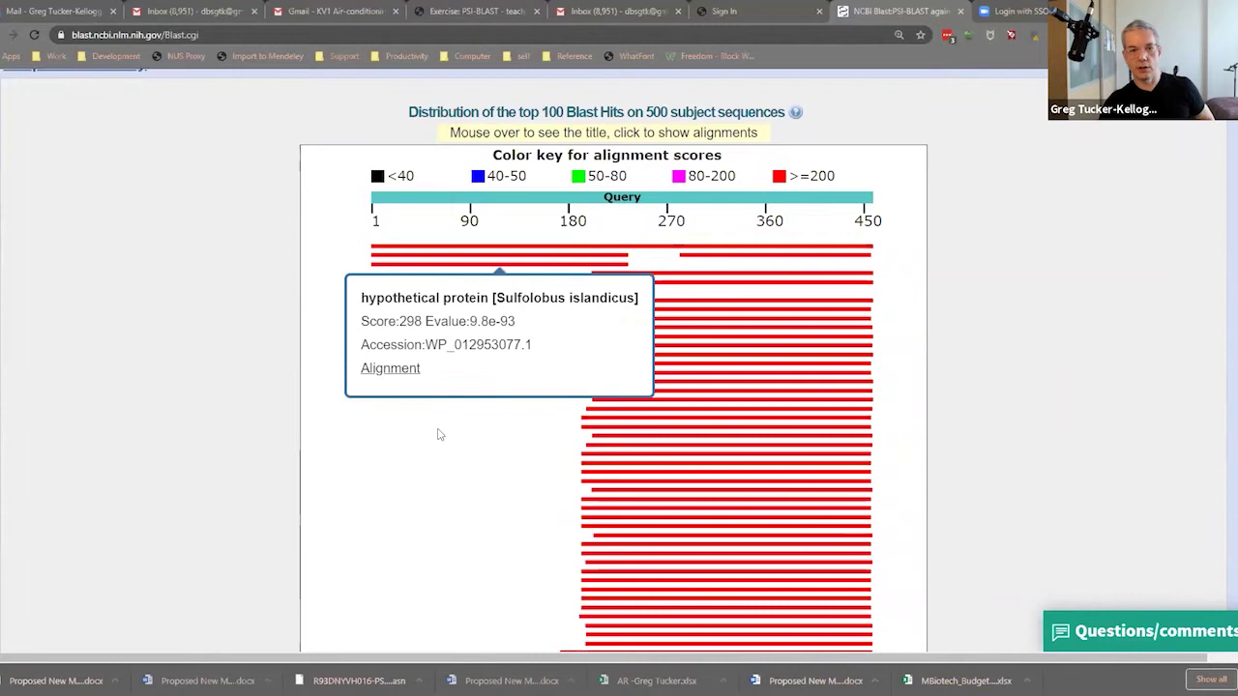
{"action": "scroll", "coordinate": [393, 493], "scroll_direction": "down", "scroll_amount": 10}
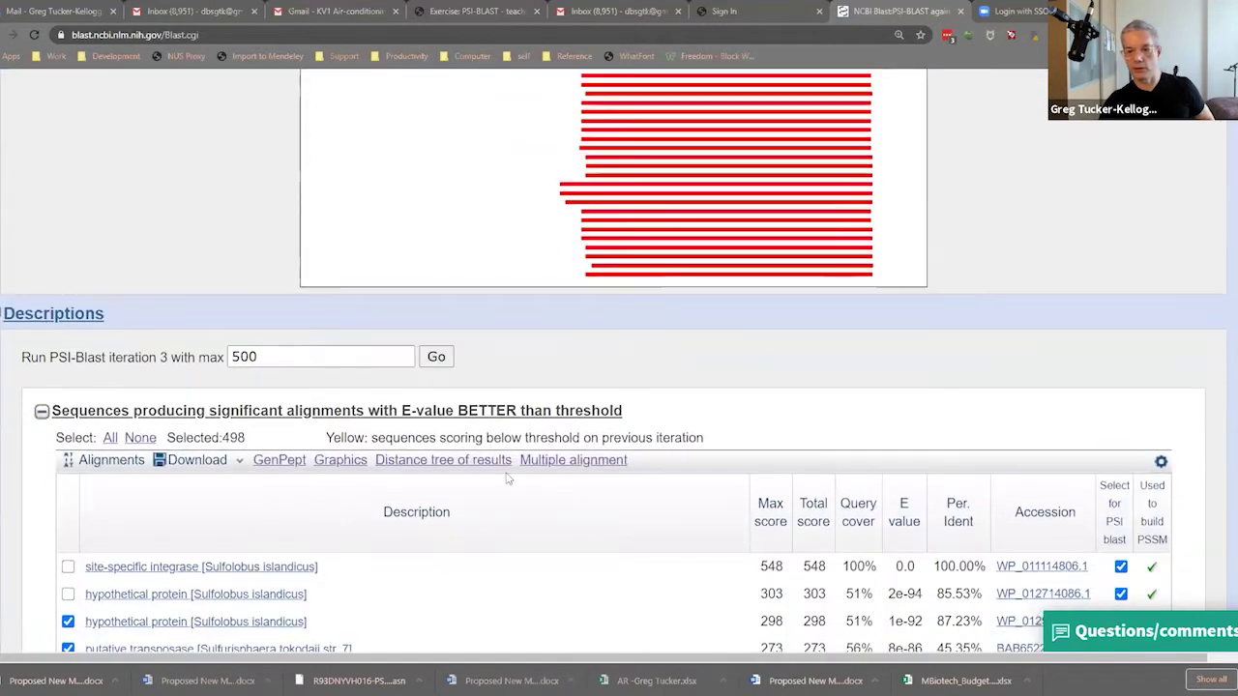
{"action": "scroll", "coordinate": [808, 439], "scroll_direction": "down", "scroll_amount": 1}
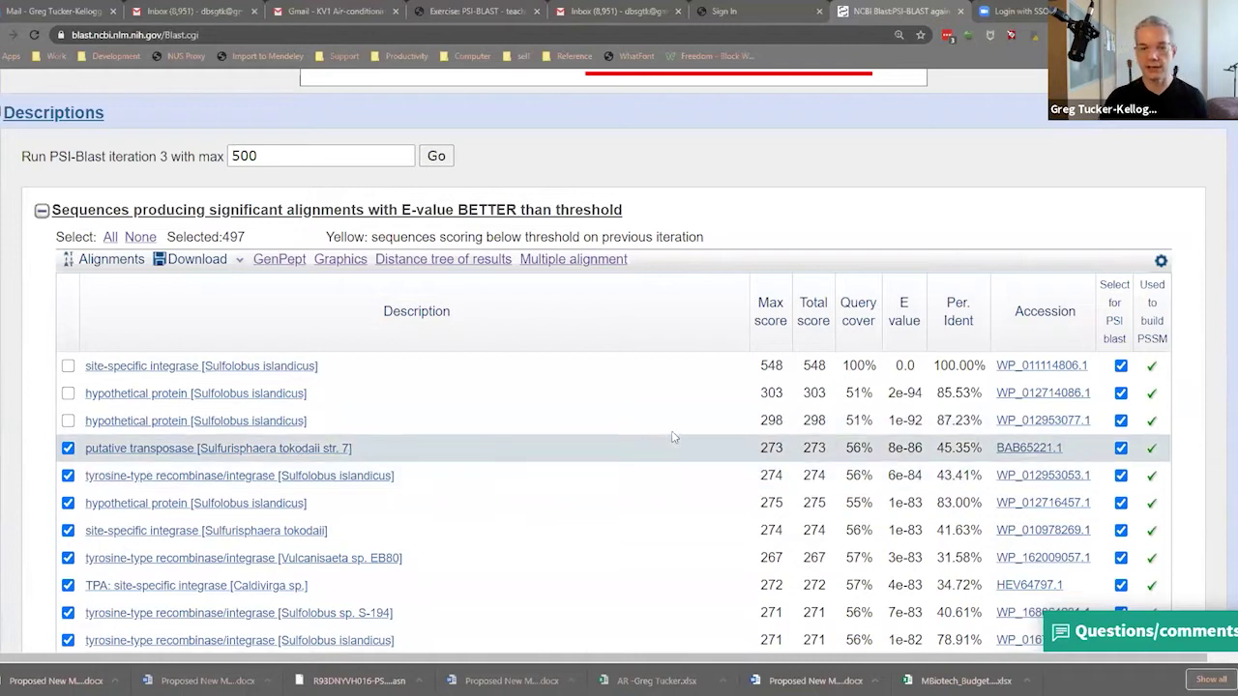
{"action": "scroll", "coordinate": [672, 435], "scroll_direction": "up", "scroll_amount": 8}
{"action": "scroll", "coordinate": [631, 366], "scroll_direction": "up", "scroll_amount": 1}
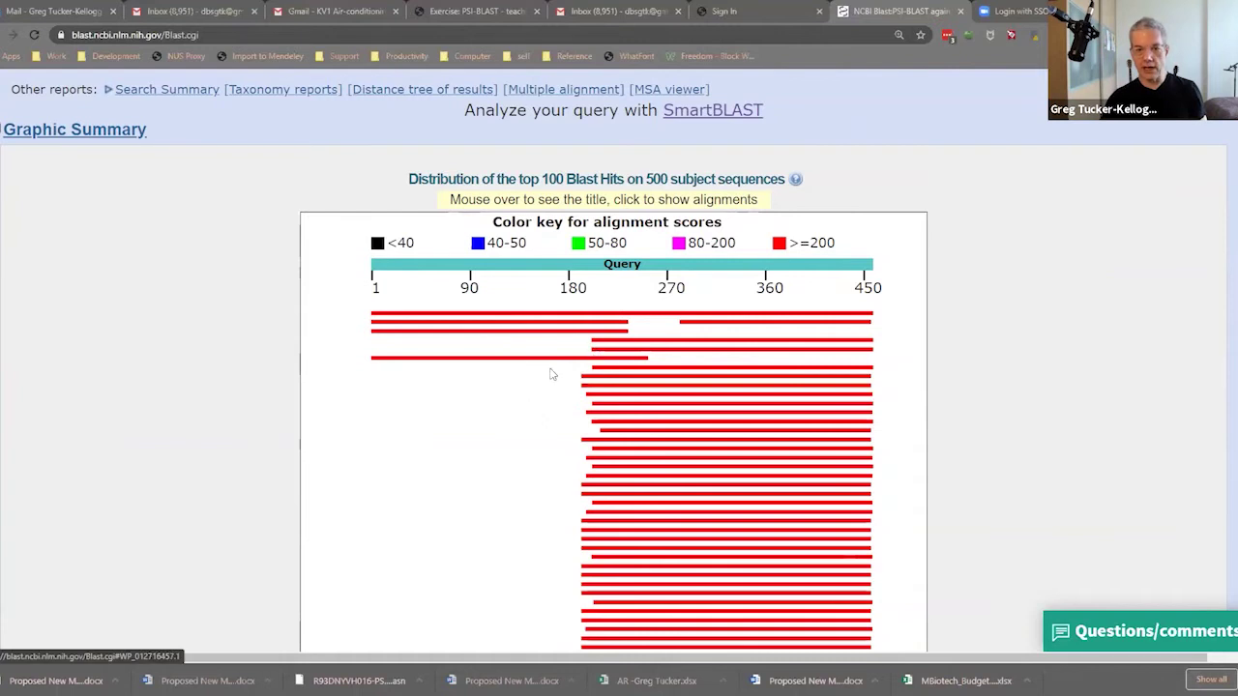
Check another hypothetical protein hit's score and accession, then uncheck it (83% identity)
{"action": "scroll", "coordinate": [540, 371], "scroll_direction": "down", "scroll_amount": 1}
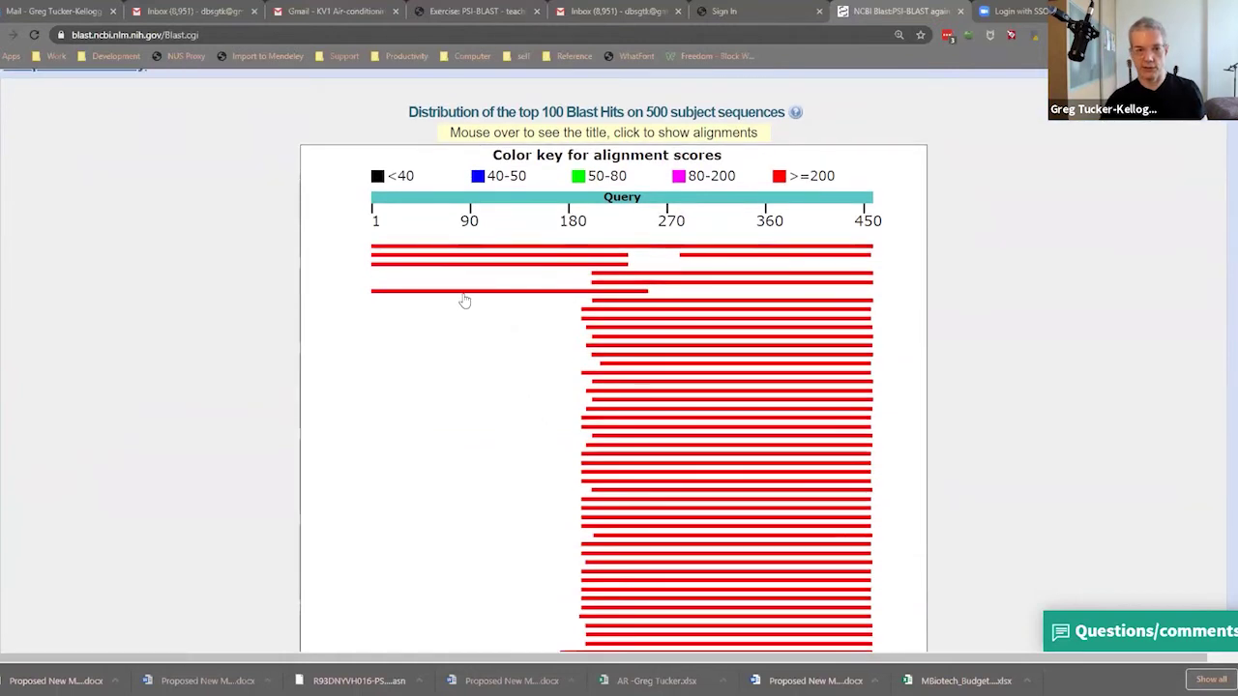
{"action": "left_click", "coordinate": [475, 298]}
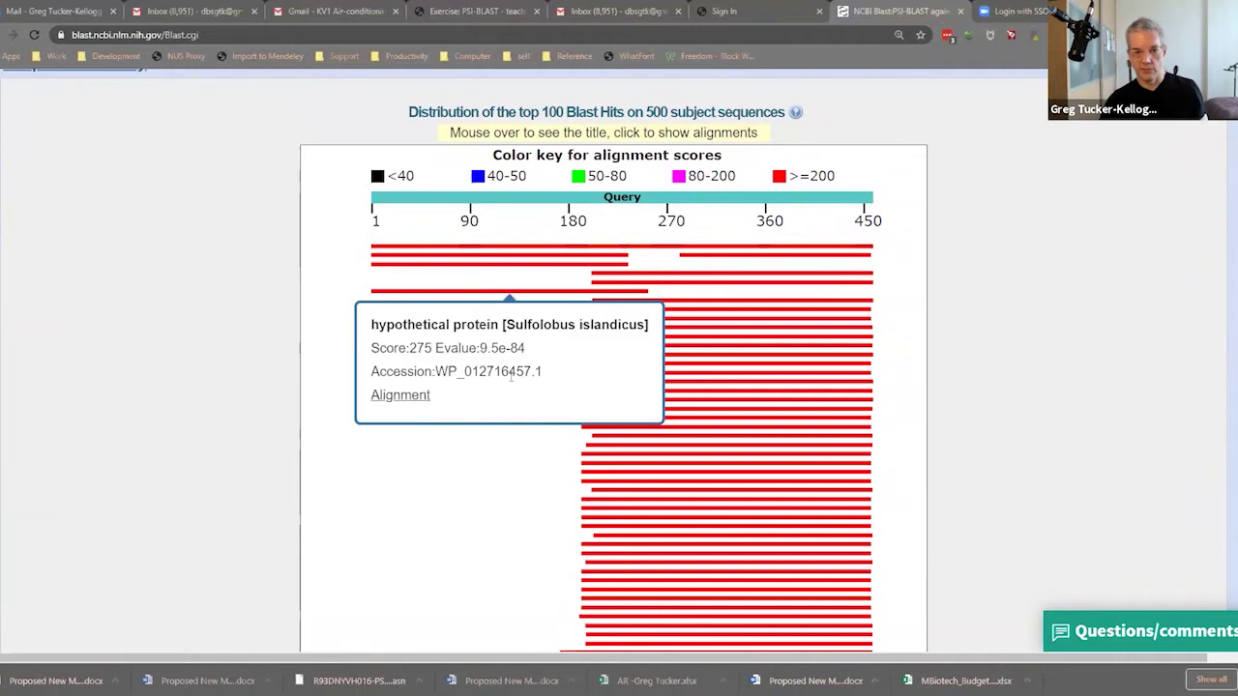
{"action": "scroll", "coordinate": [522, 385], "scroll_direction": "down", "scroll_amount": 9}
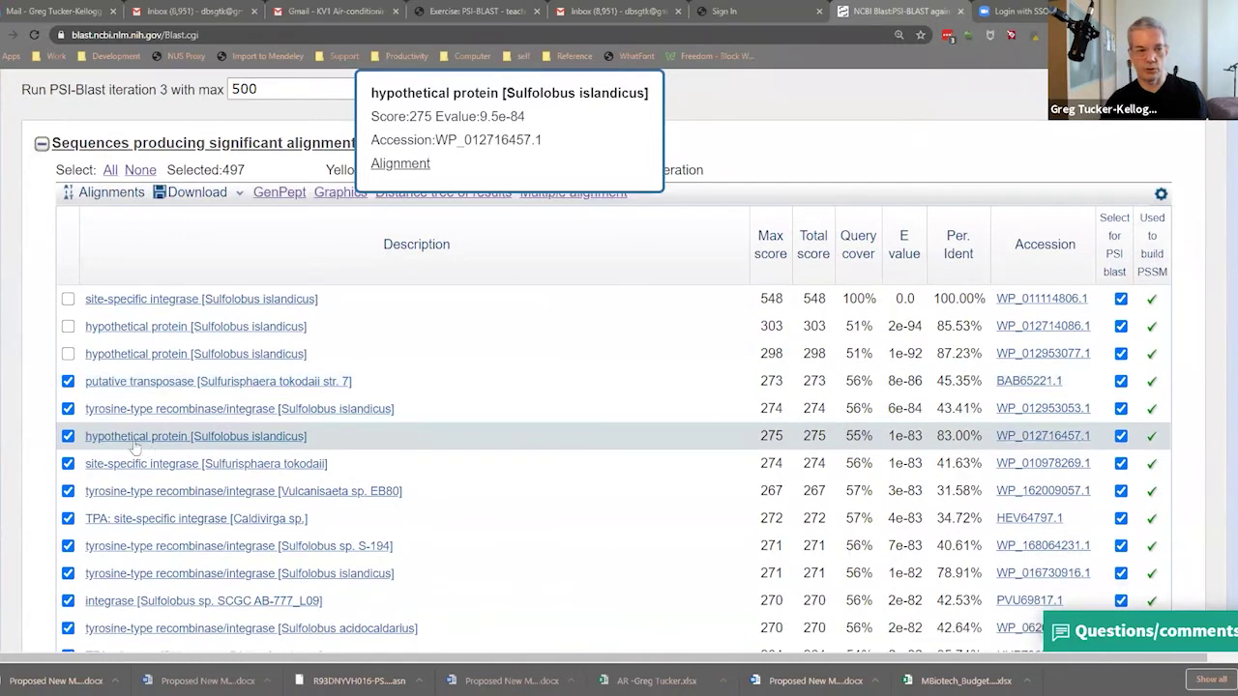
{"action": "left_click", "coordinate": [69, 436]}
{"action": "scroll", "coordinate": [462, 521], "scroll_direction": "up", "scroll_amount": 9}
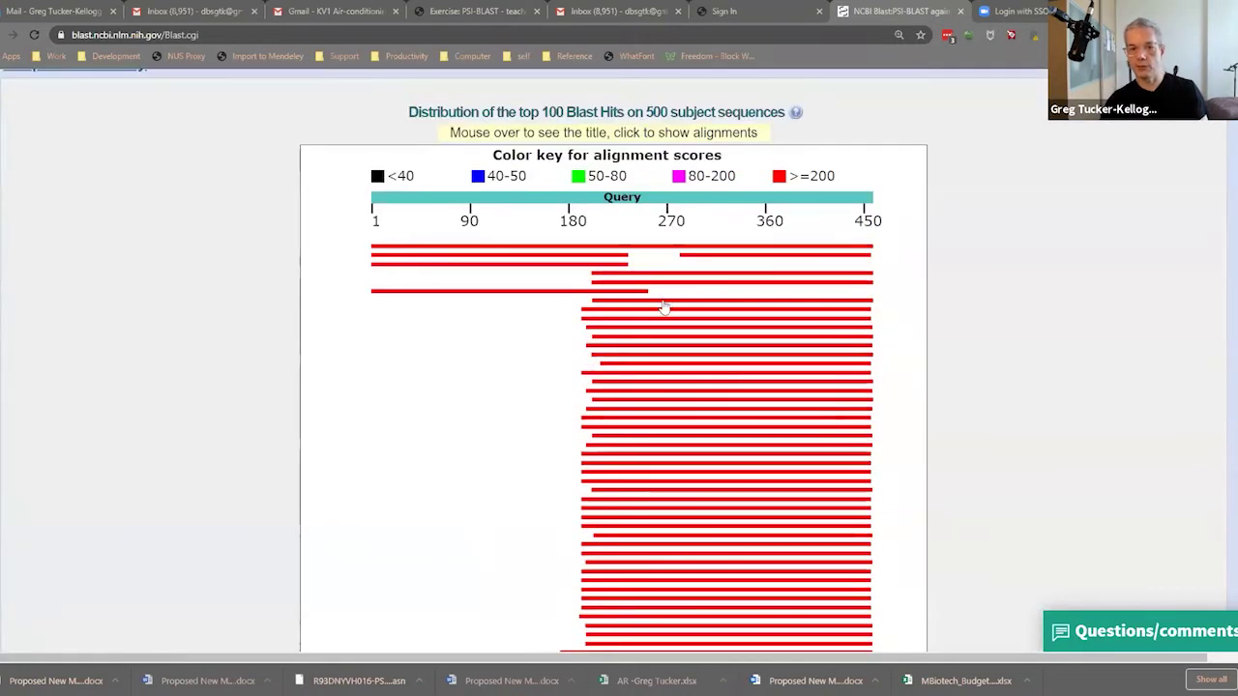
{"action": "scroll", "coordinate": [686, 525], "scroll_direction": "down", "scroll_amount": 6}
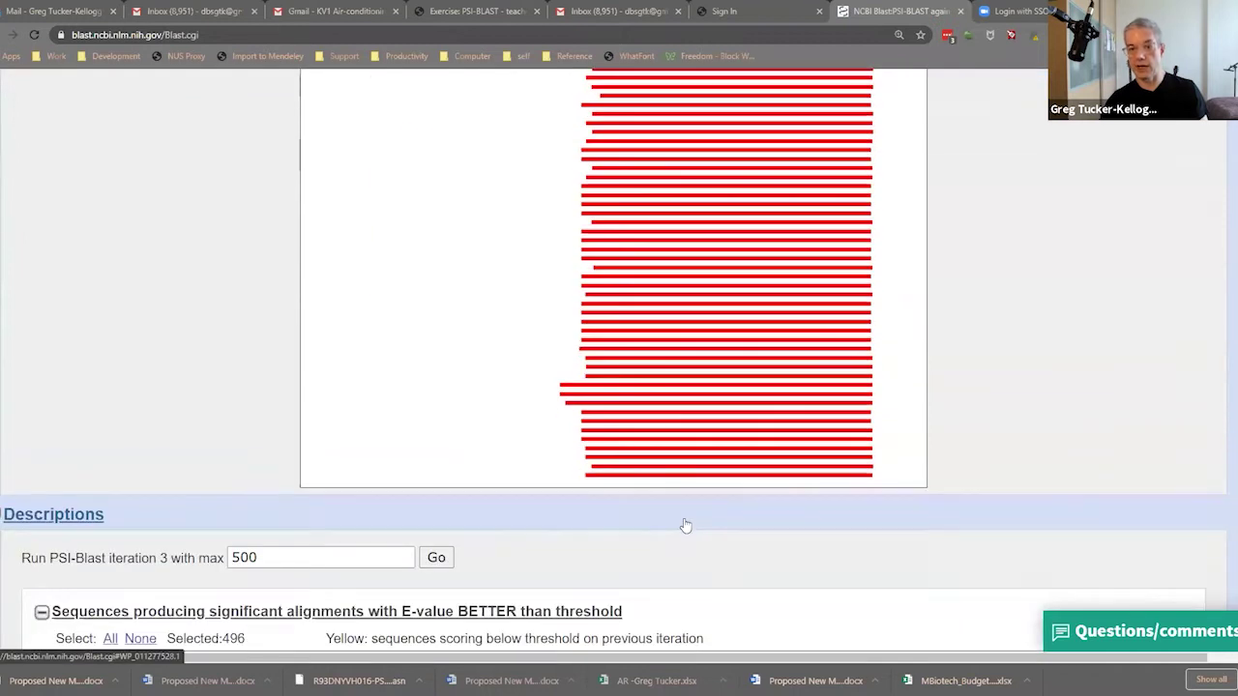
{"action": "scroll", "coordinate": [686, 519], "scroll_direction": "up", "scroll_amount": 7}
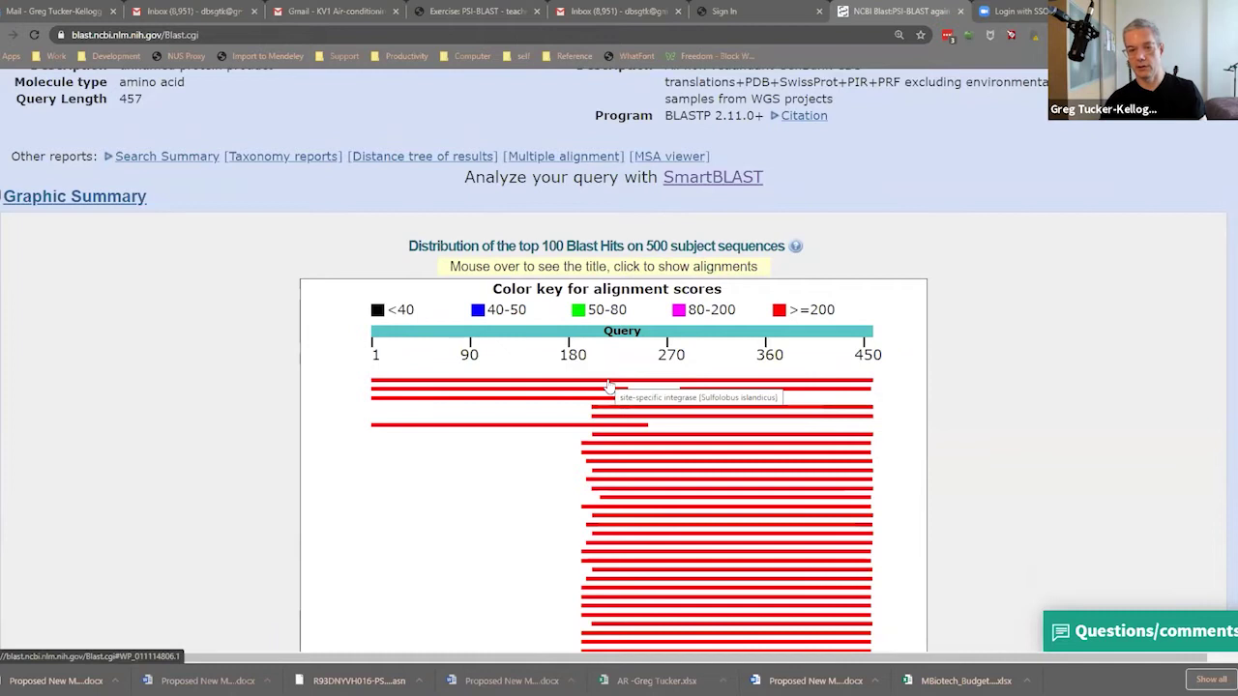
{"action": "scroll", "coordinate": [609, 386], "scroll_direction": "down", "scroll_amount": 8}
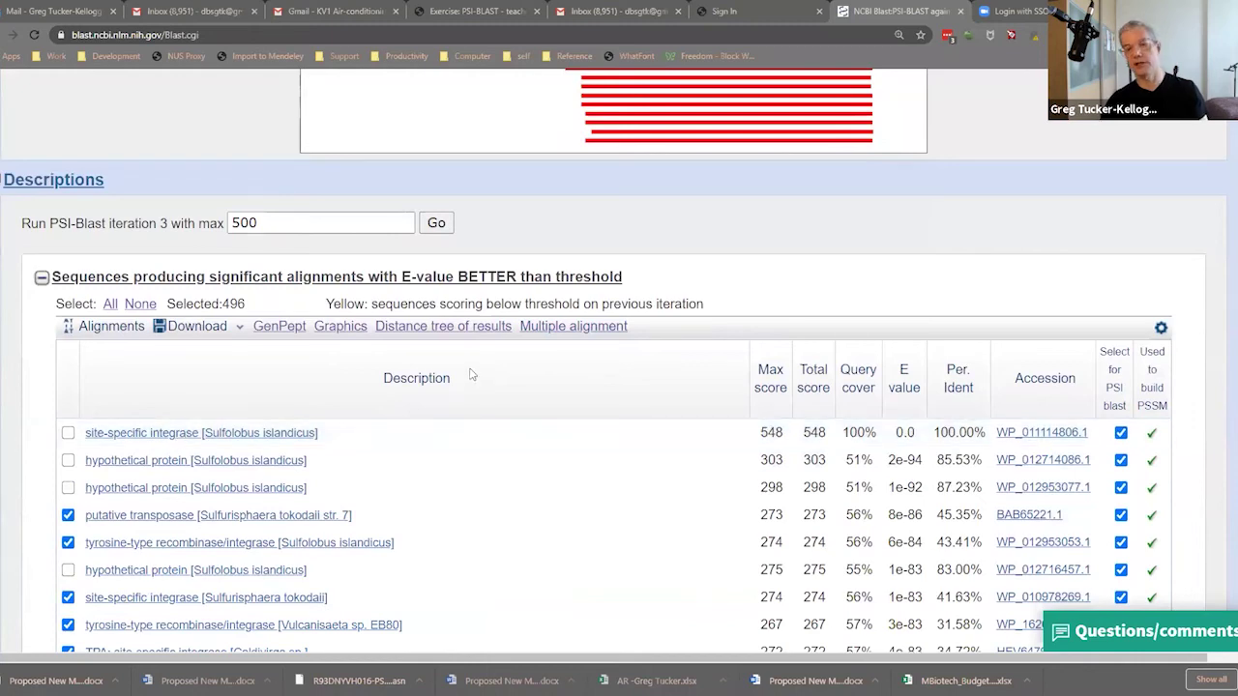
{"action": "scroll", "coordinate": [487, 393], "scroll_direction": "down", "scroll_amount": 7}
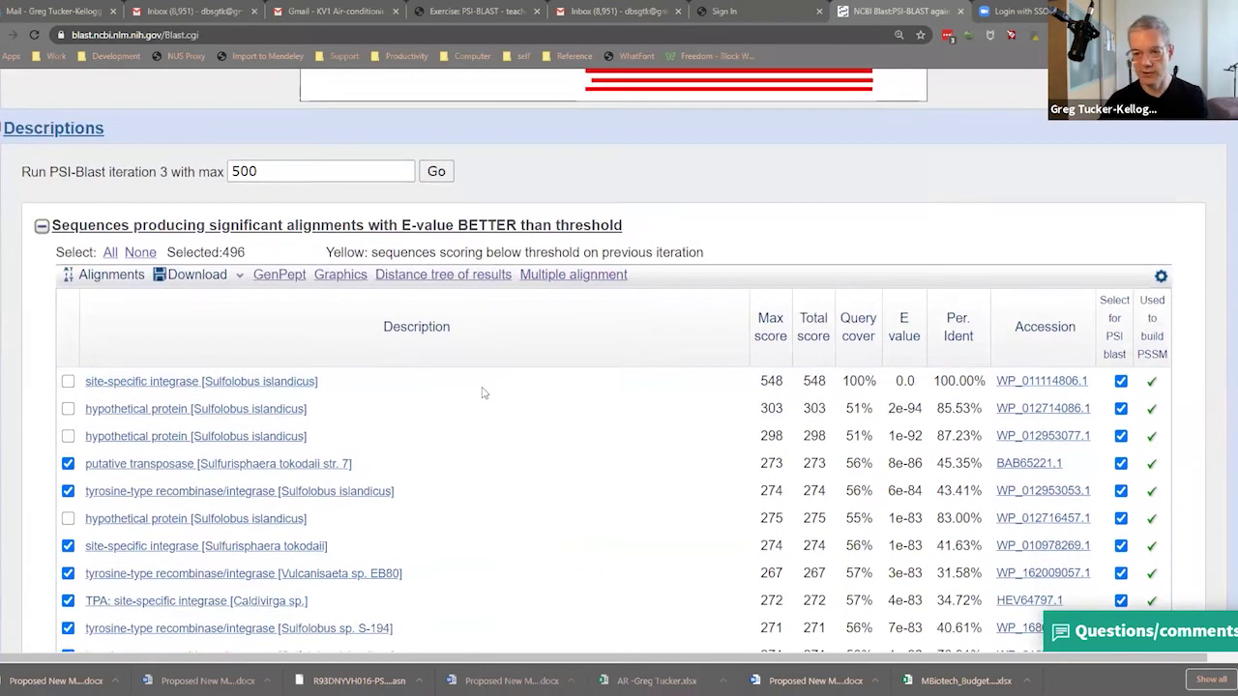
Scroll past the yellow recombinase rows to the last hits at E-value 4e-17
{"action": "scroll", "coordinate": [600, 467], "scroll_direction": "down", "scroll_amount": 10}
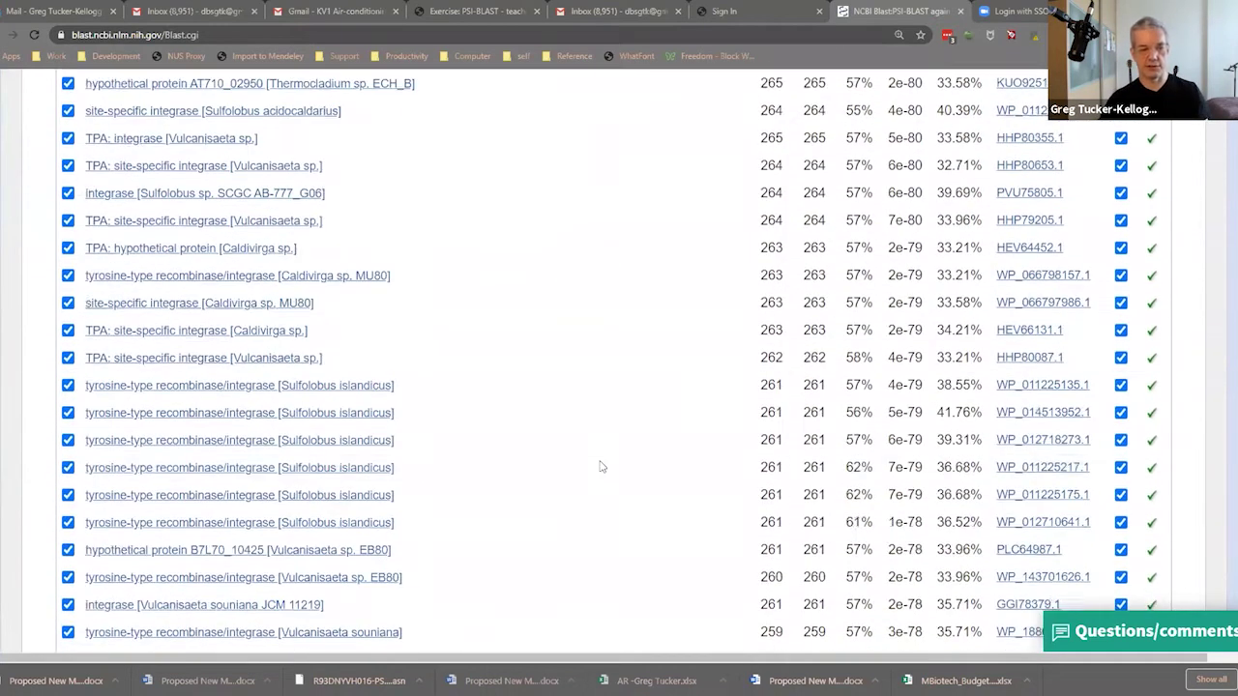
{"action": "scroll", "coordinate": [600, 467], "scroll_direction": "down", "scroll_amount": 12}
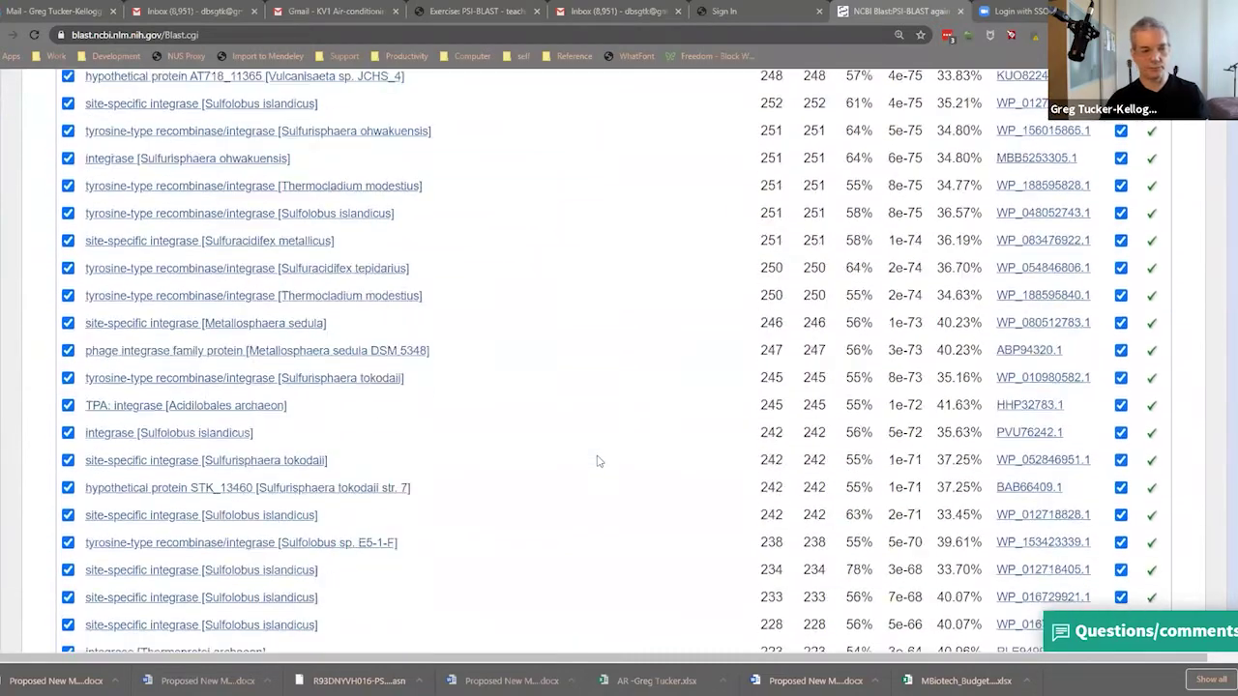
{"action": "scroll", "coordinate": [598, 460], "scroll_direction": "down", "scroll_amount": 15}
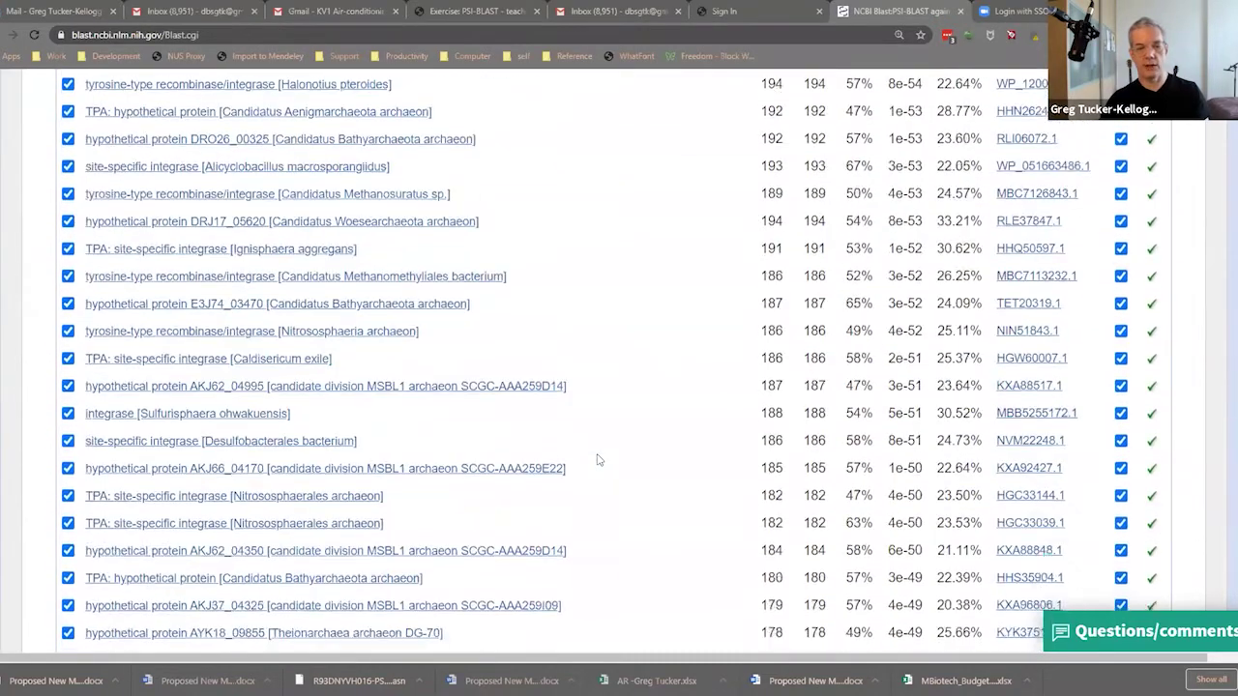
{"action": "scroll", "coordinate": [658, 390], "scroll_direction": "up", "scroll_amount": 3}
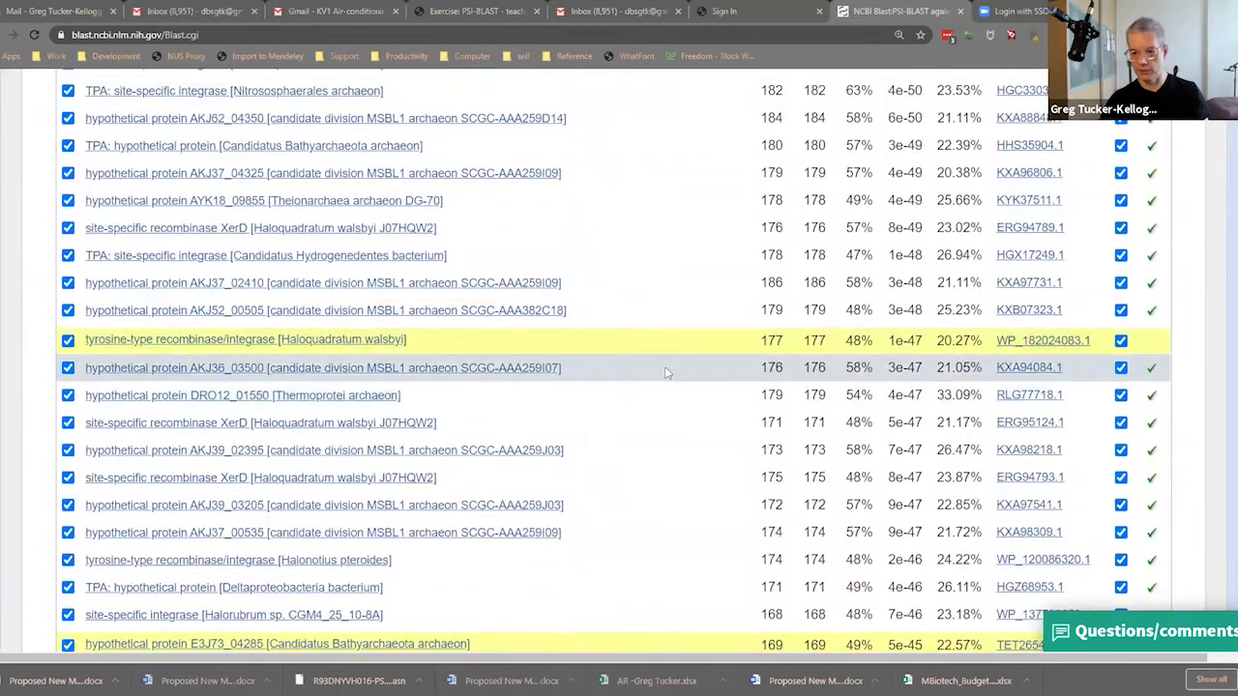
{"action": "scroll", "coordinate": [662, 384], "scroll_direction": "down", "scroll_amount": 2}
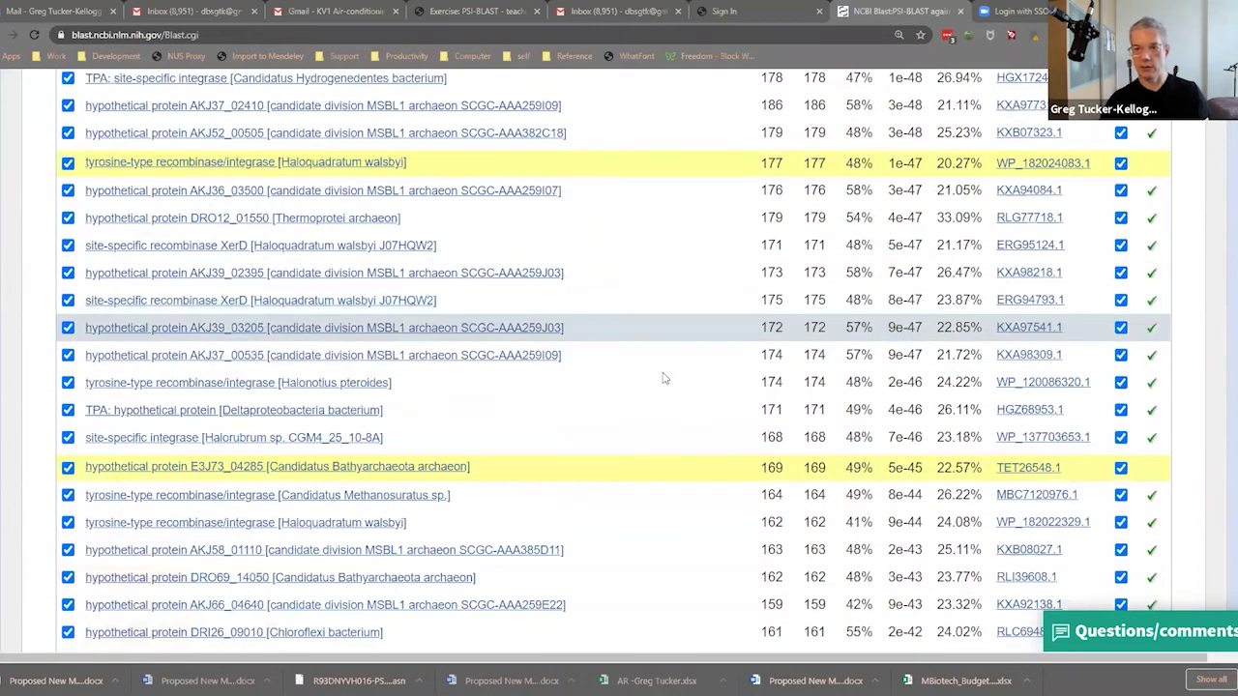
{"action": "scroll", "coordinate": [663, 378], "scroll_direction": "down", "scroll_amount": 10}
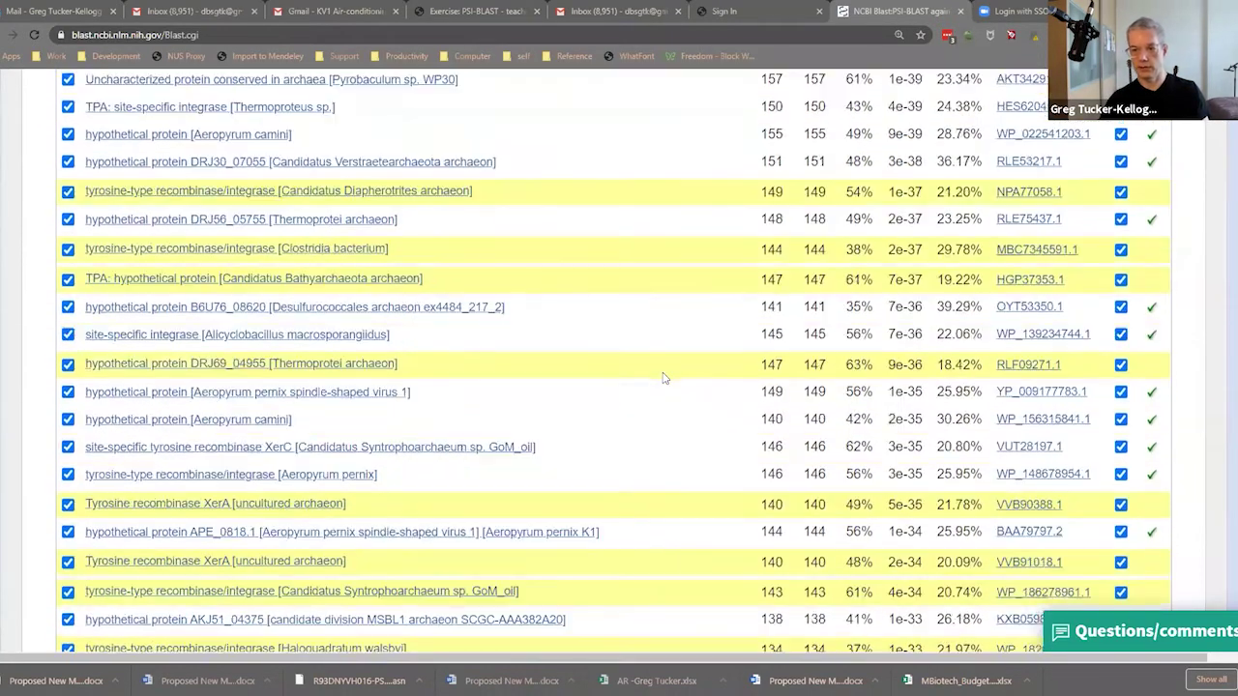
{"action": "scroll", "coordinate": [664, 378], "scroll_direction": "down", "scroll_amount": 5}
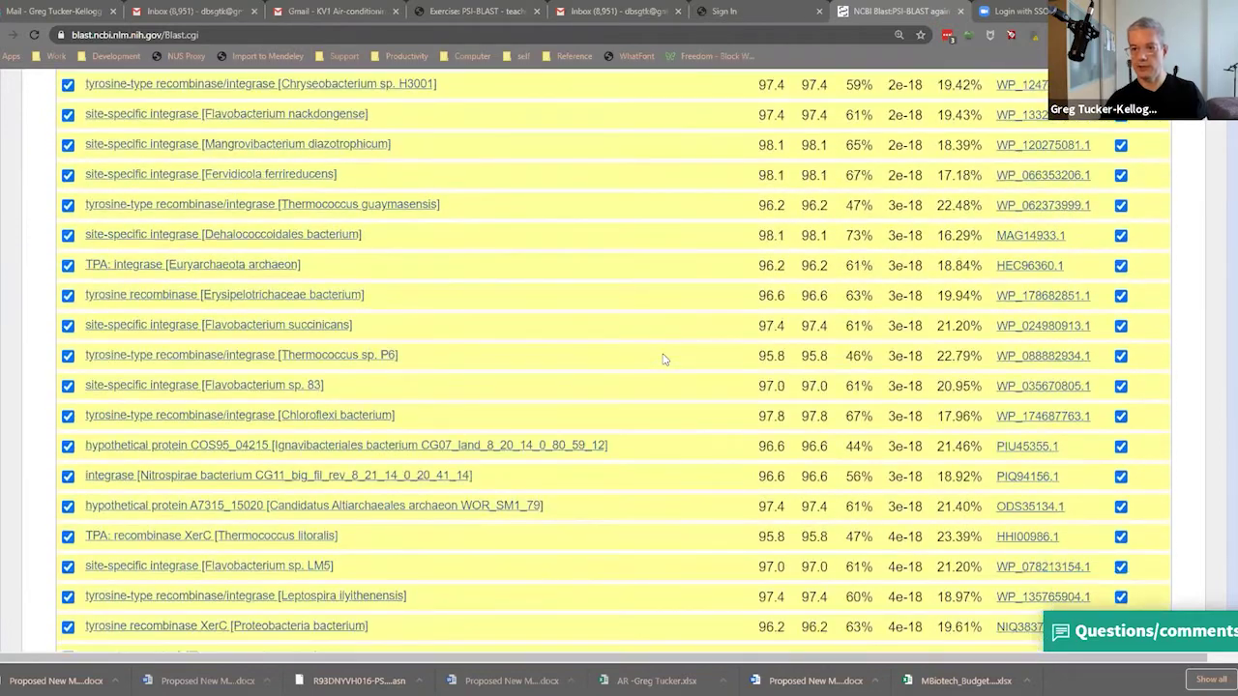
{"action": "scroll", "coordinate": [663, 359], "scroll_direction": "down", "scroll_amount": 15}
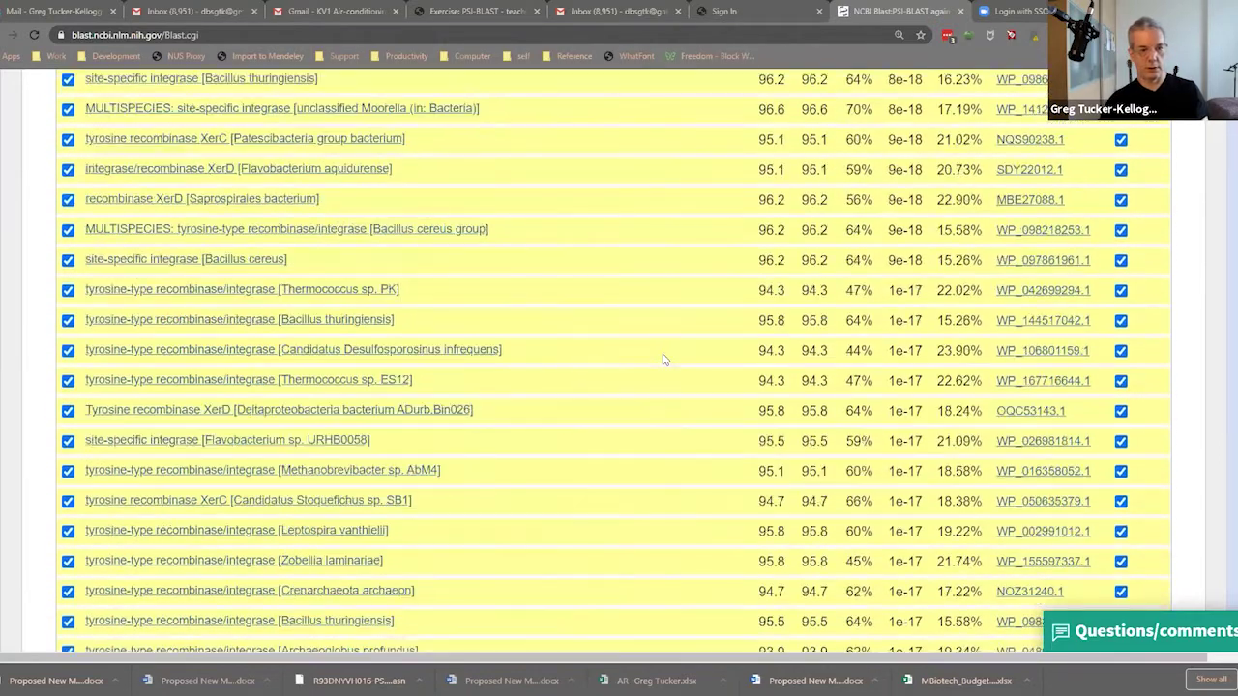
{"action": "scroll", "coordinate": [636, 464], "scroll_direction": "down", "scroll_amount": 15}
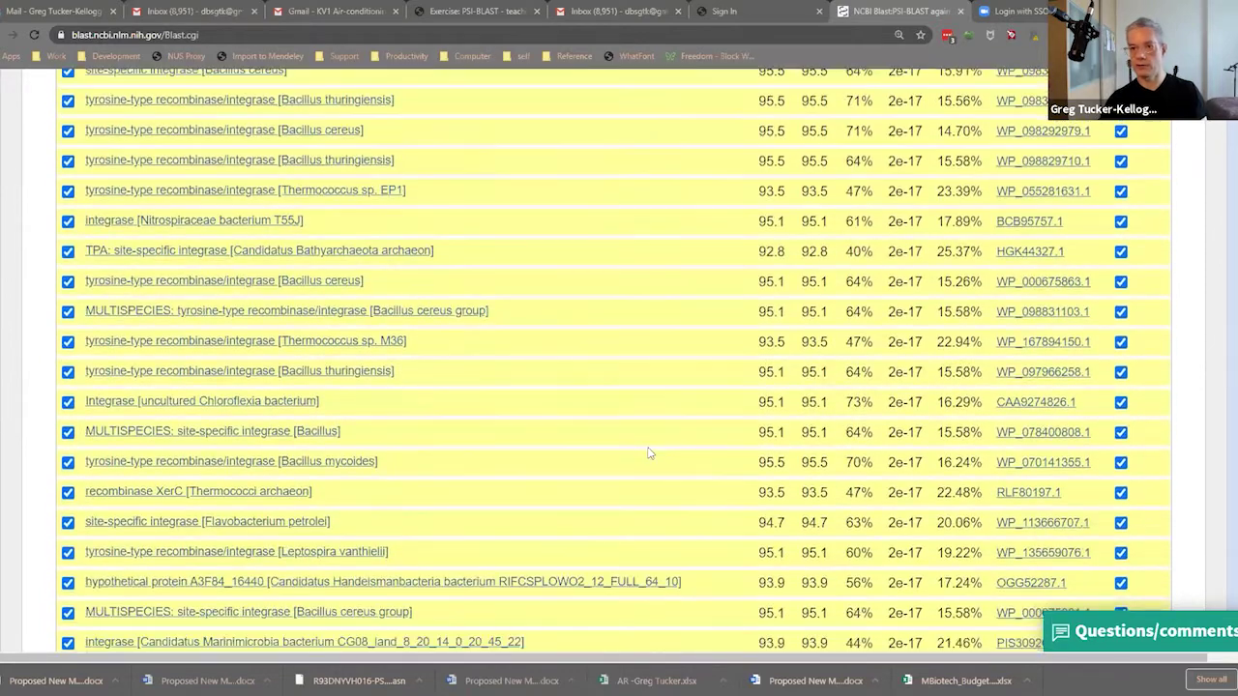
{"action": "scroll", "coordinate": [637, 453], "scroll_direction": "down", "scroll_amount": 15}
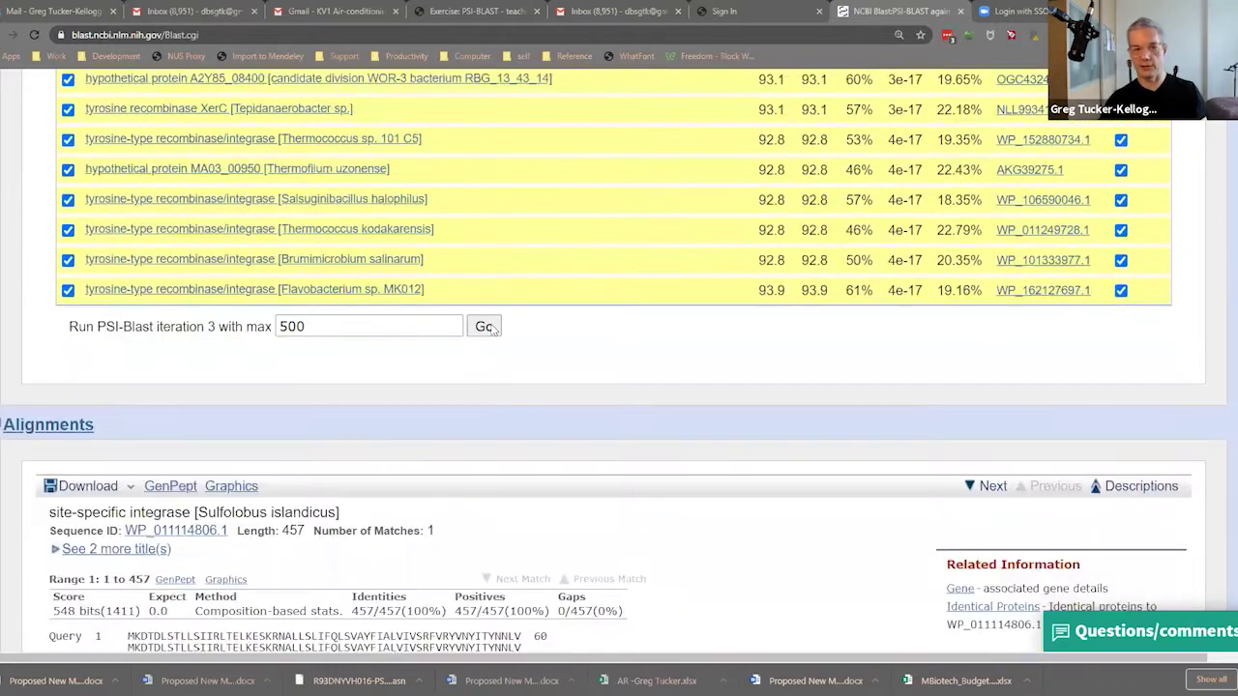
Launch 'Run PSI-Blast iteration 3 with max 500' on the selected hits
{"action": "left_click", "coordinate": [485, 327]}
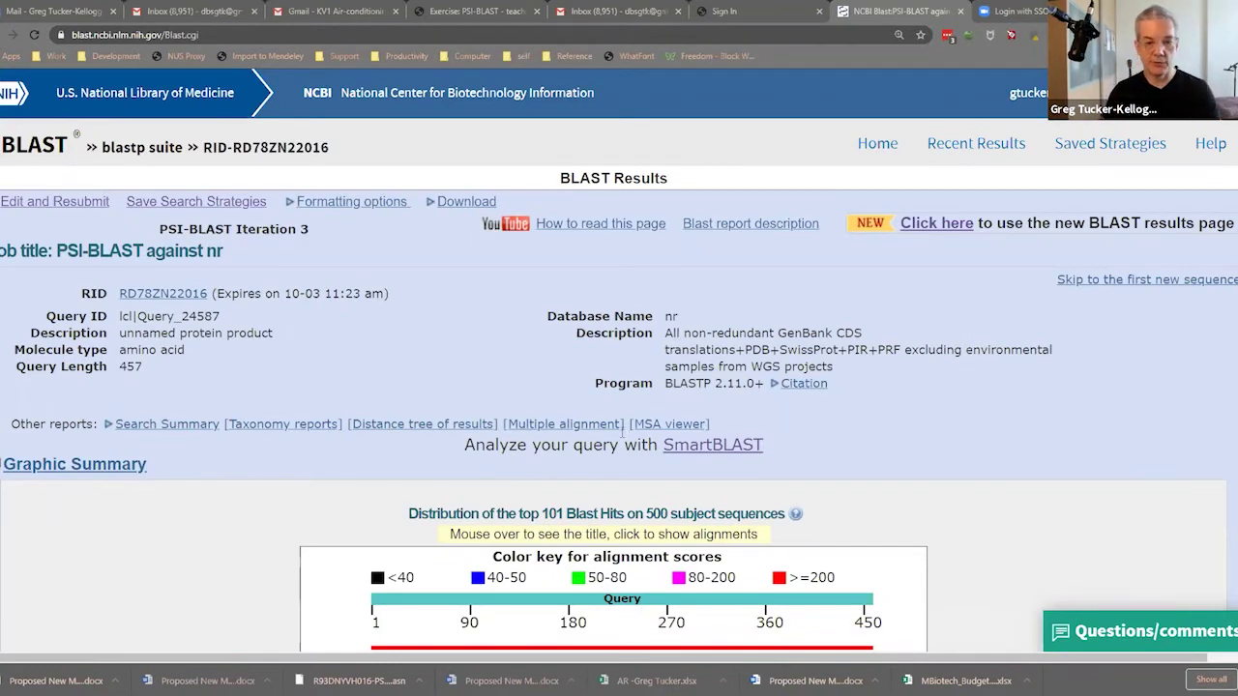
{"action": "scroll", "coordinate": [622, 434], "scroll_direction": "down", "scroll_amount": 3}
{"action": "scroll", "coordinate": [658, 464], "scroll_direction": "down", "scroll_amount": 3}
{"action": "scroll", "coordinate": [674, 475], "scroll_direction": "up", "scroll_amount": 2}
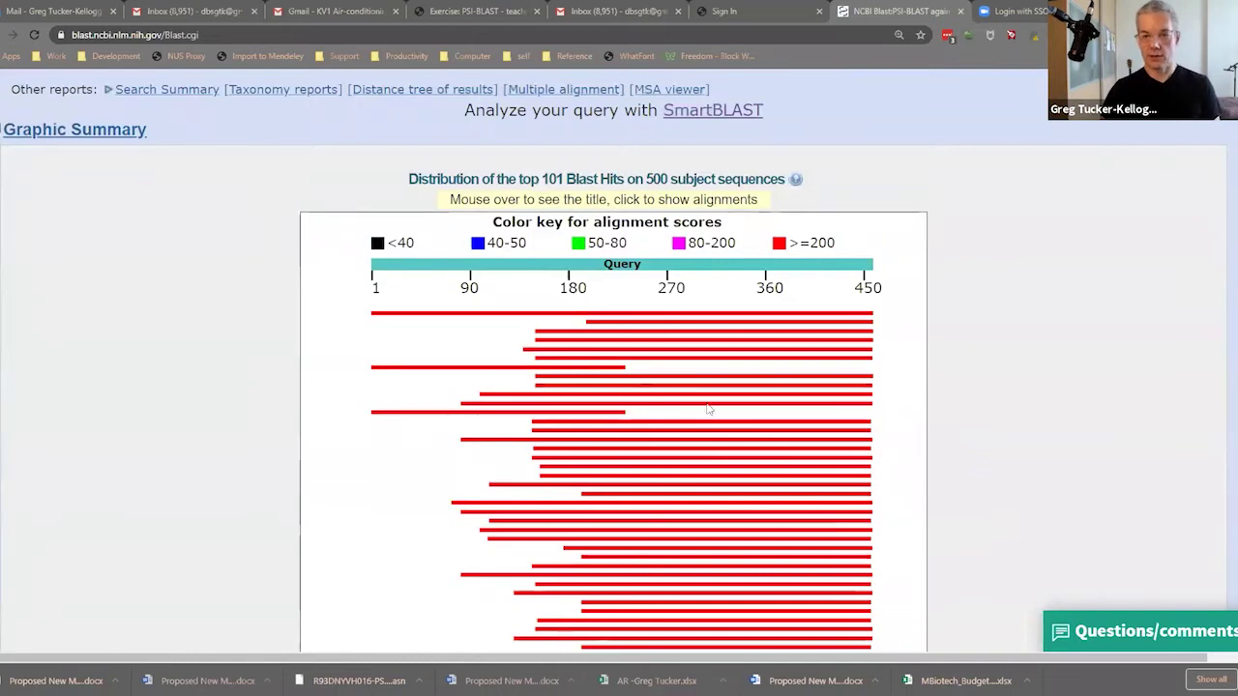
{"action": "scroll", "coordinate": [707, 391], "scroll_direction": "down", "scroll_amount": 4}
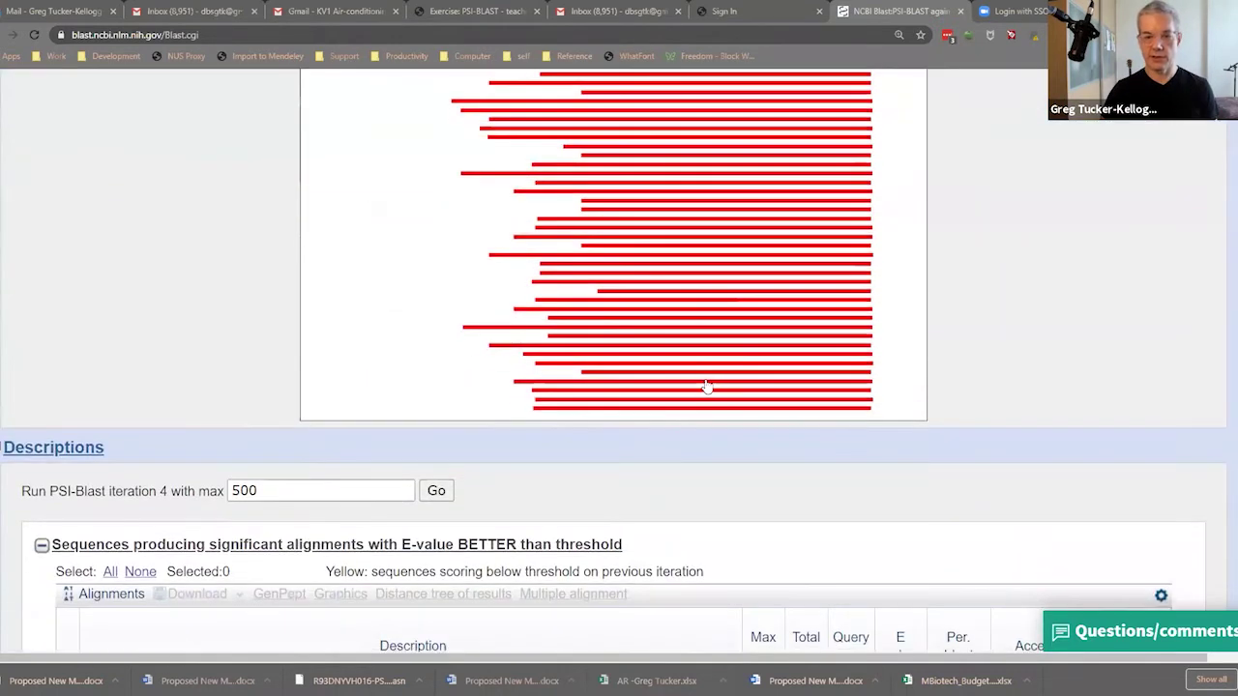
{"action": "scroll", "coordinate": [707, 387], "scroll_direction": "down", "scroll_amount": 3}
{"action": "scroll", "coordinate": [707, 385], "scroll_direction": "up", "scroll_amount": 1}
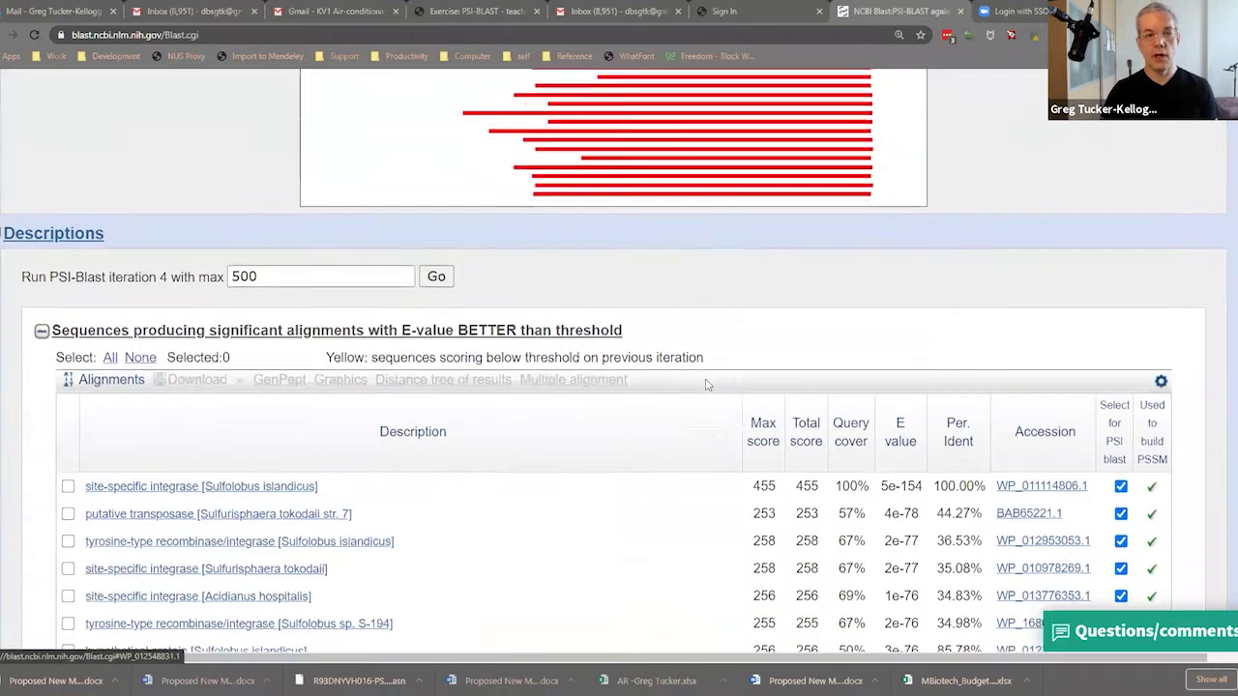
{"action": "scroll", "coordinate": [707, 385], "scroll_direction": "up", "scroll_amount": 8}
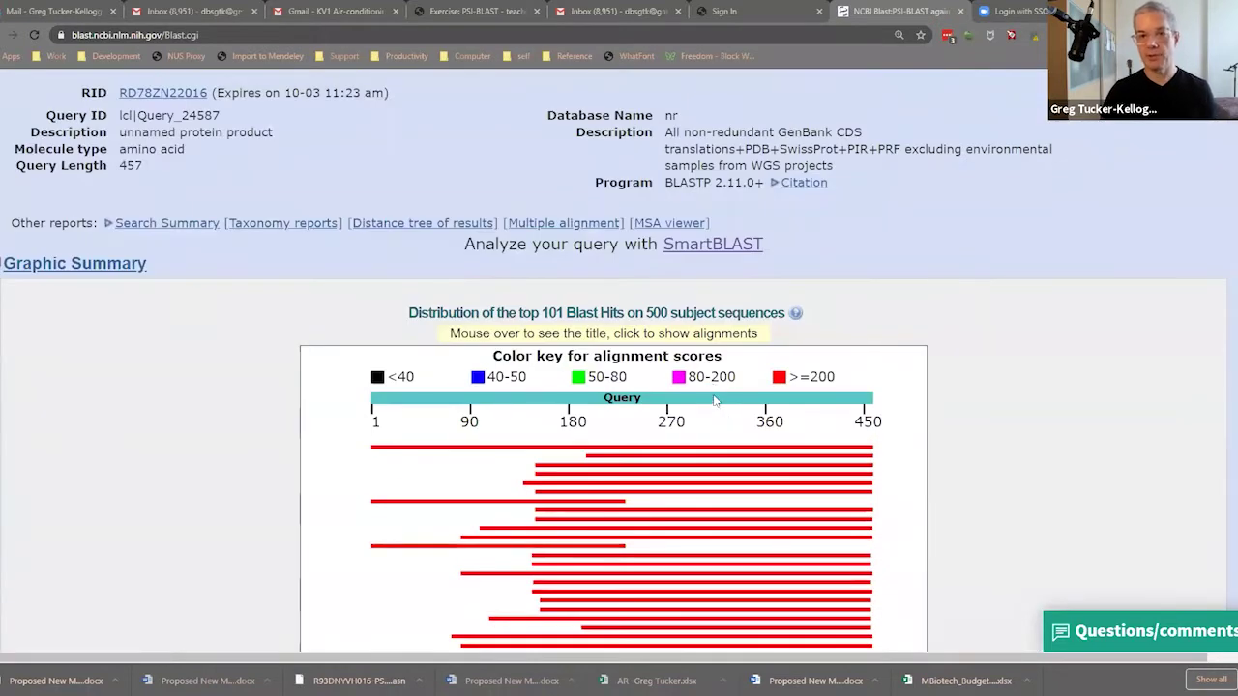
{"action": "scroll", "coordinate": [716, 400], "scroll_direction": "up", "scroll_amount": 3}
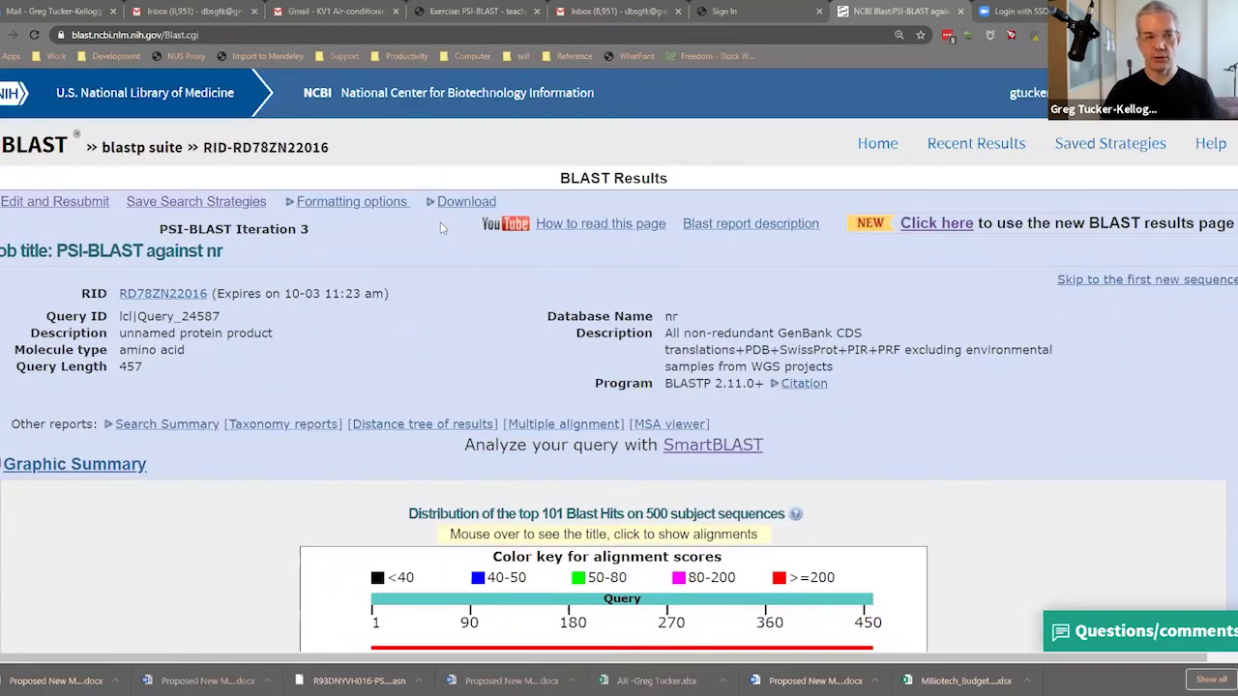
{"action": "left_click", "coordinate": [468, 203]}
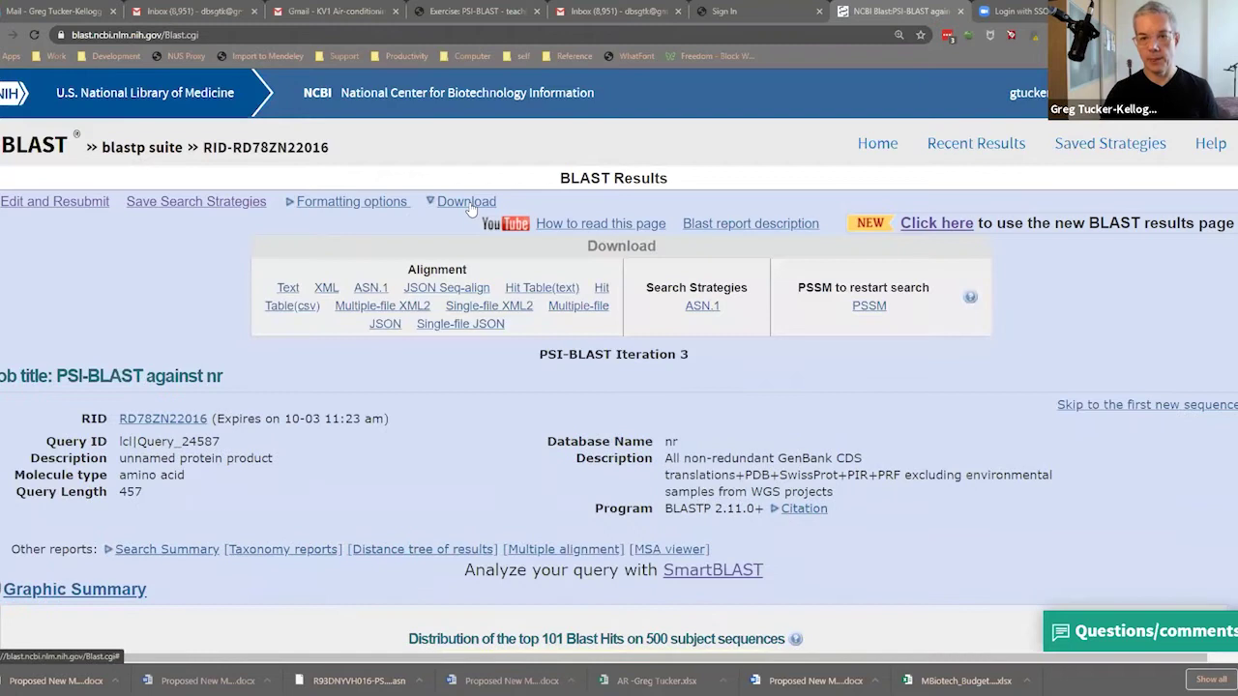
{"action": "left_click", "coordinate": [647, 249]}
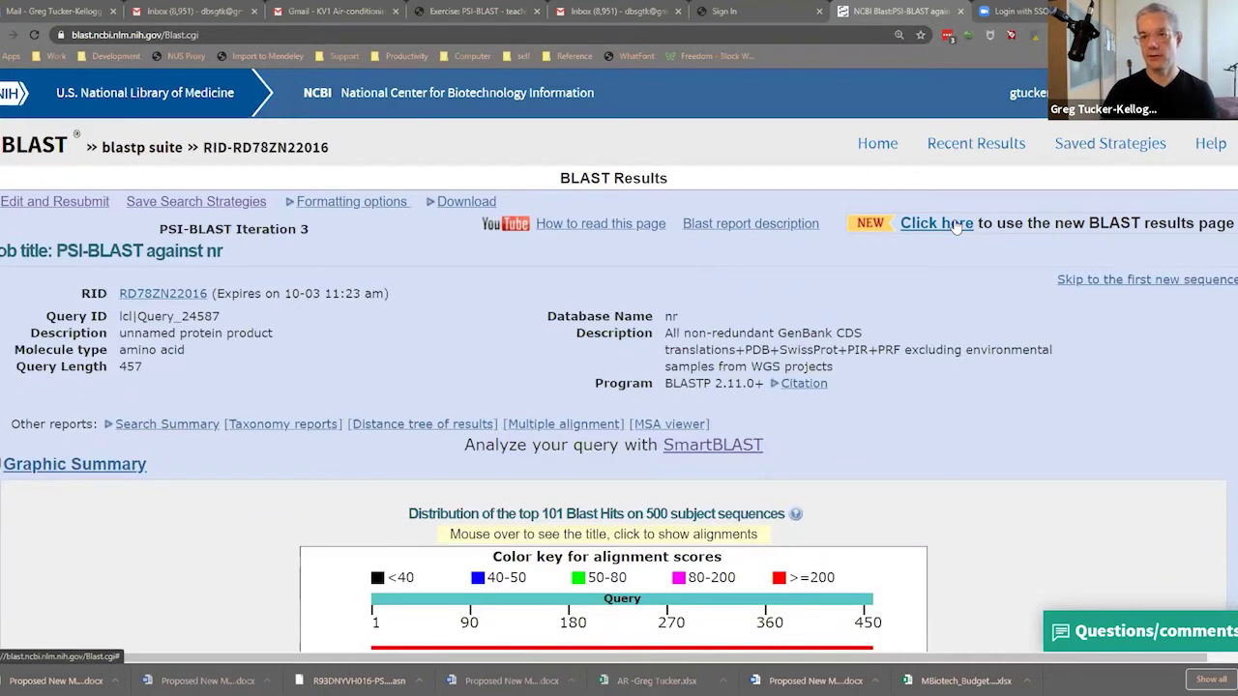
{"action": "left_click", "coordinate": [954, 225]}
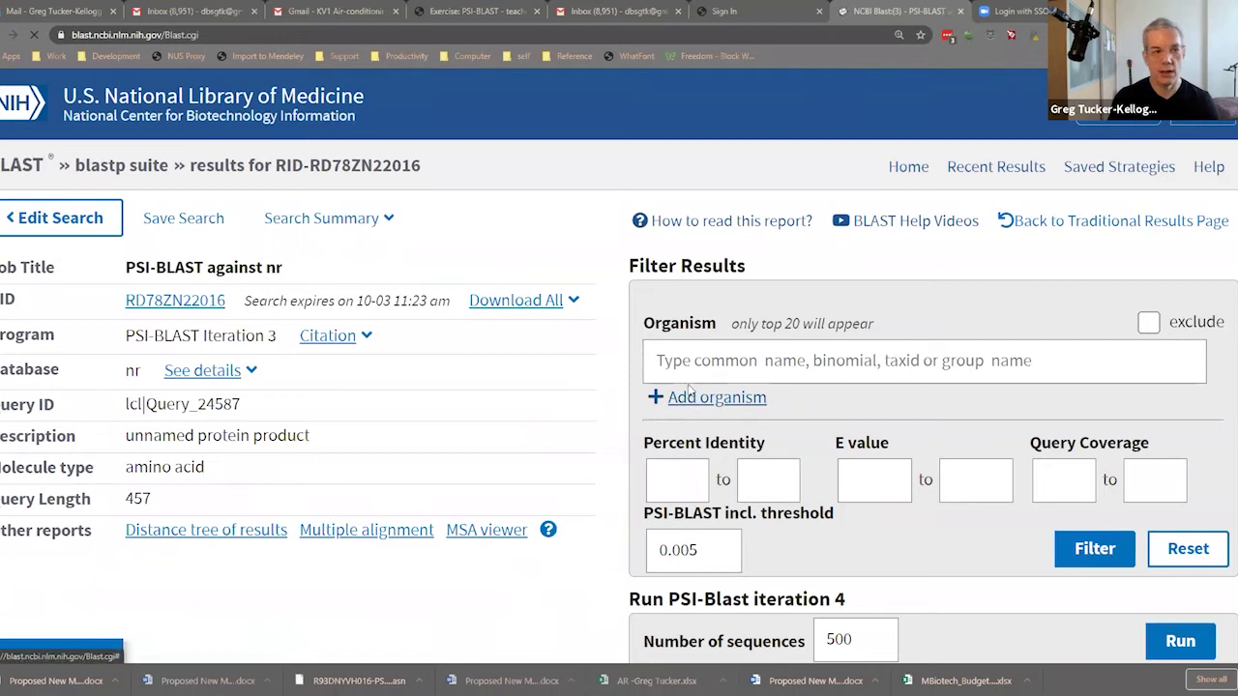
{"action": "scroll", "coordinate": [689, 387], "scroll_direction": "down", "scroll_amount": 3}
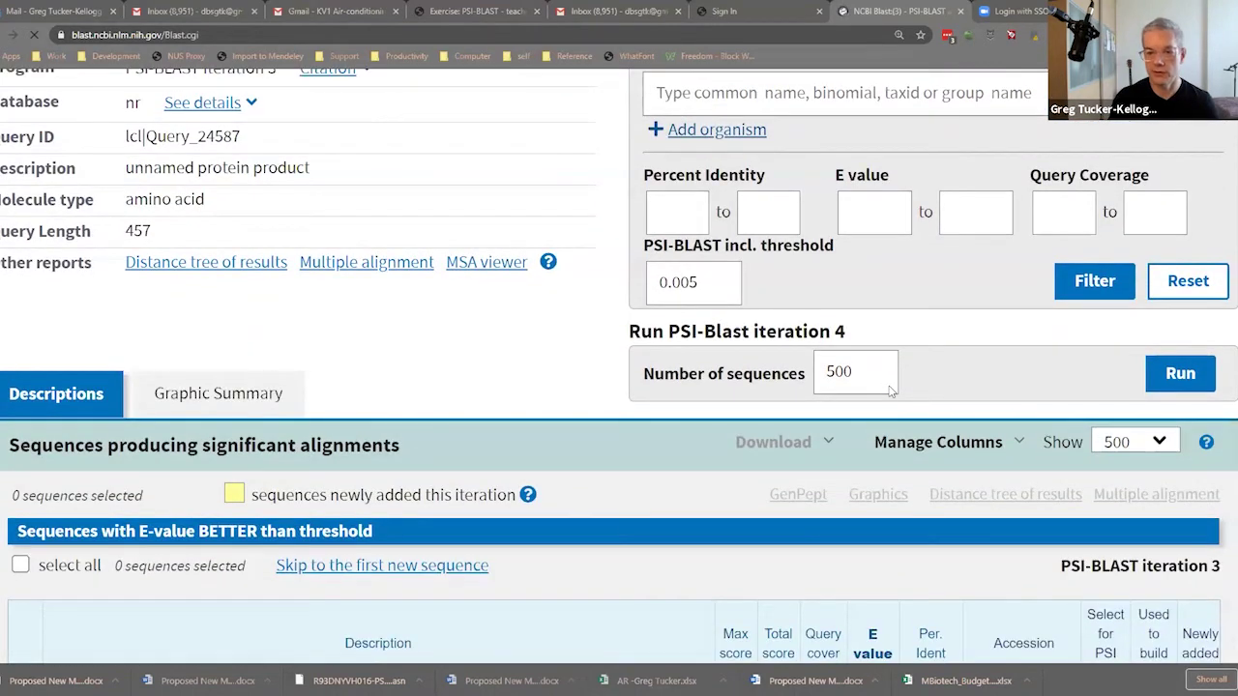
{"action": "scroll", "coordinate": [52, 379], "scroll_direction": "down", "scroll_amount": 2}
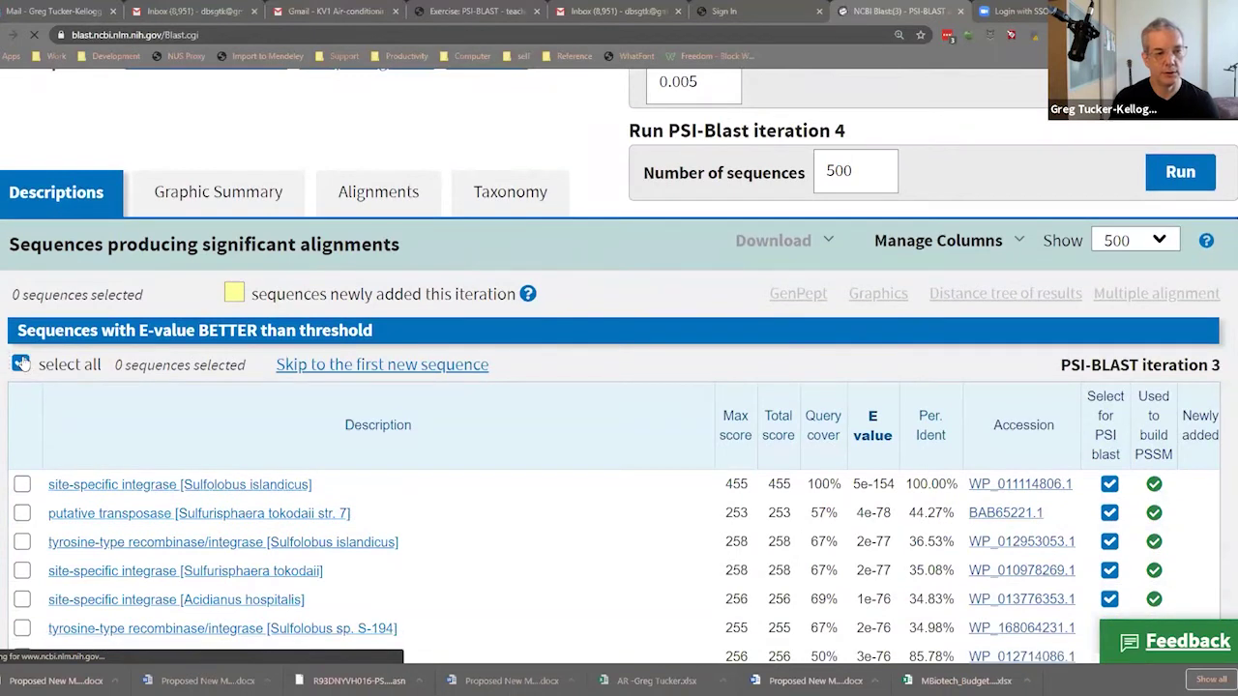
{"action": "left_click", "coordinate": [21, 364]}
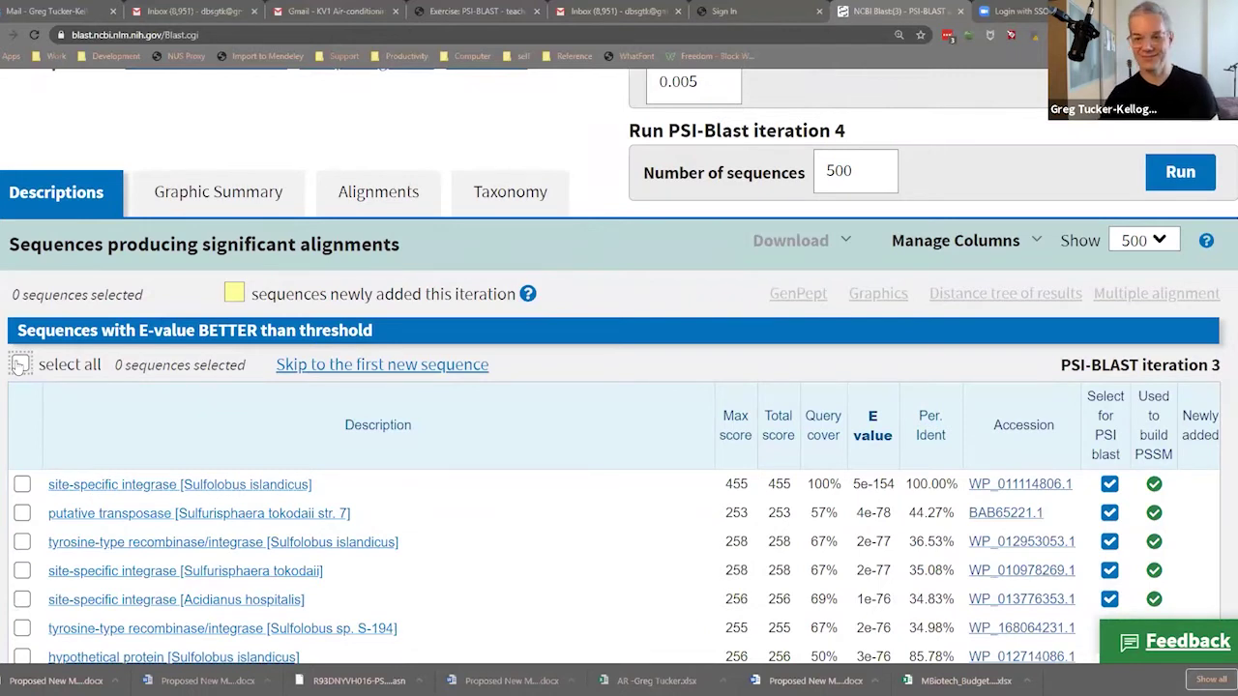
{"action": "left_click", "coordinate": [20, 365]}
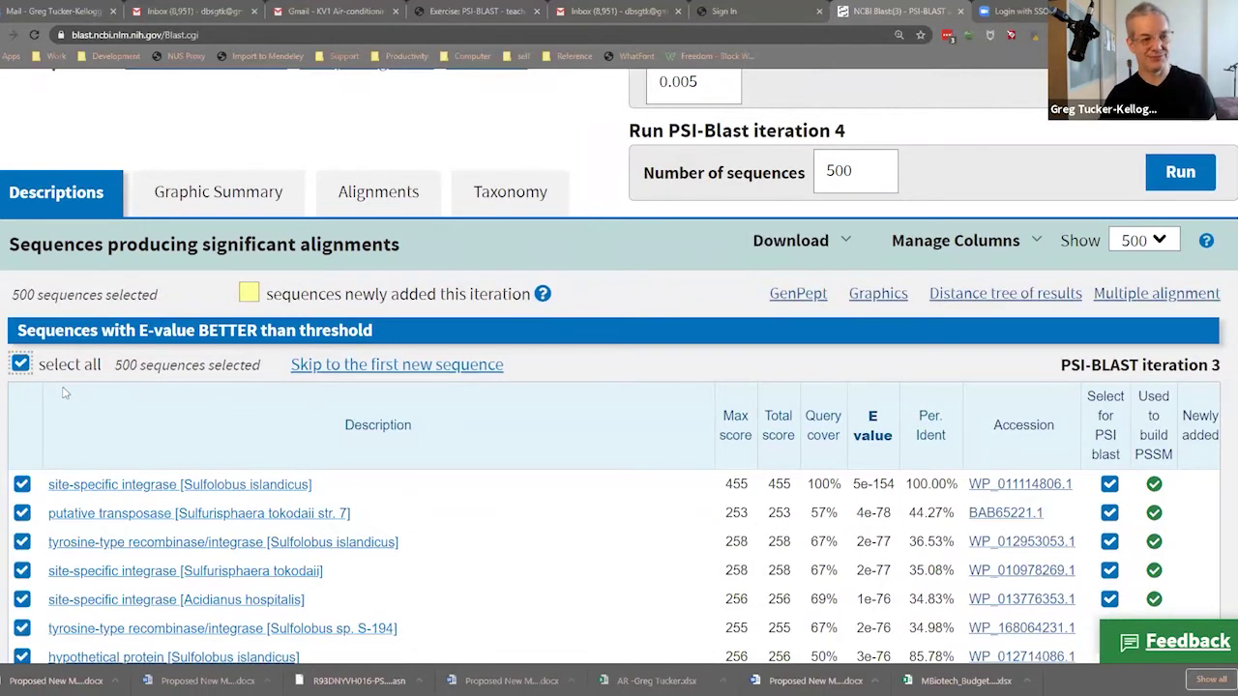
{"action": "left_click", "coordinate": [839, 249]}
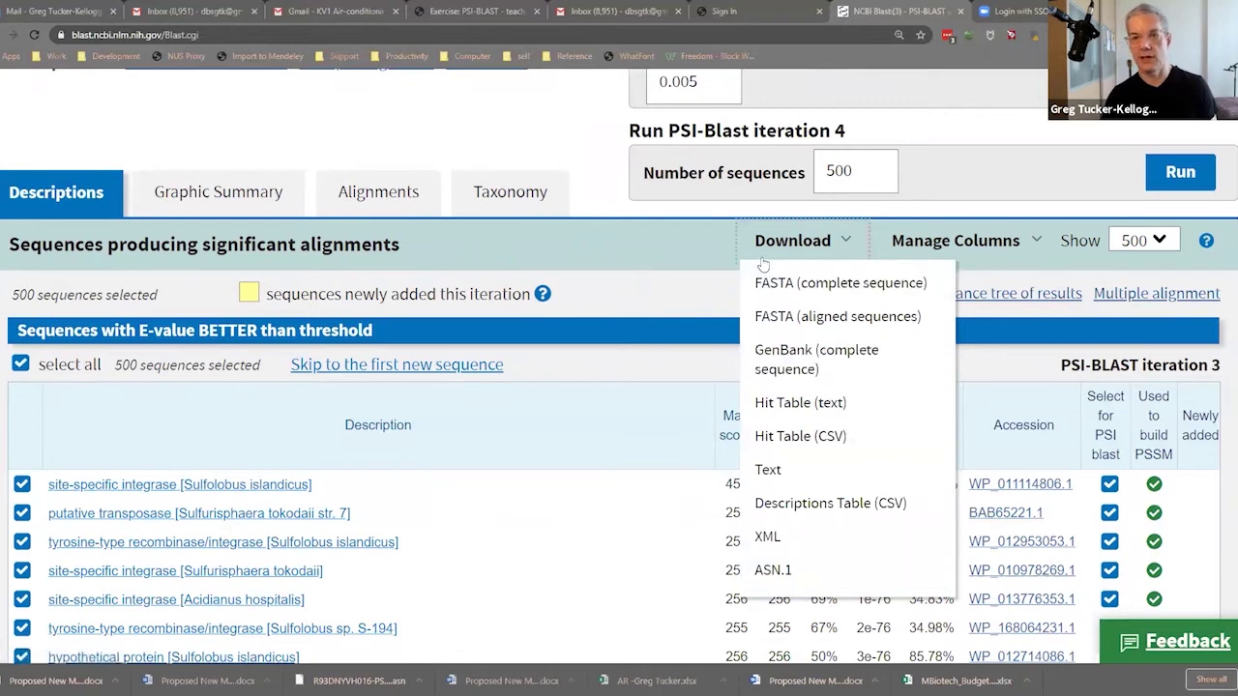
{"action": "scroll", "coordinate": [764, 263], "scroll_direction": "up", "scroll_amount": 3}
{"action": "scroll", "coordinate": [777, 256], "scroll_direction": "up", "scroll_amount": 3}
{"action": "left_click", "coordinate": [1010, 348]}
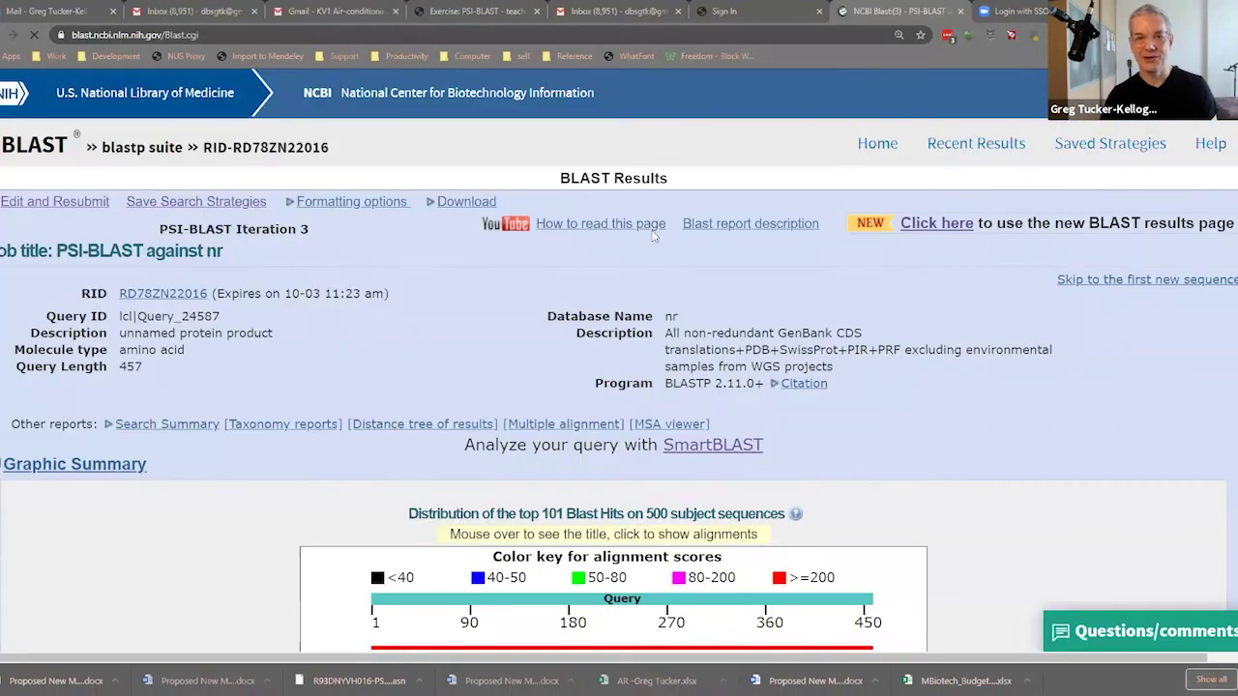
Select all 500 hits in the iteration 3 Descriptions table
{"action": "scroll", "coordinate": [619, 358], "scroll_direction": "down", "scroll_amount": 15}
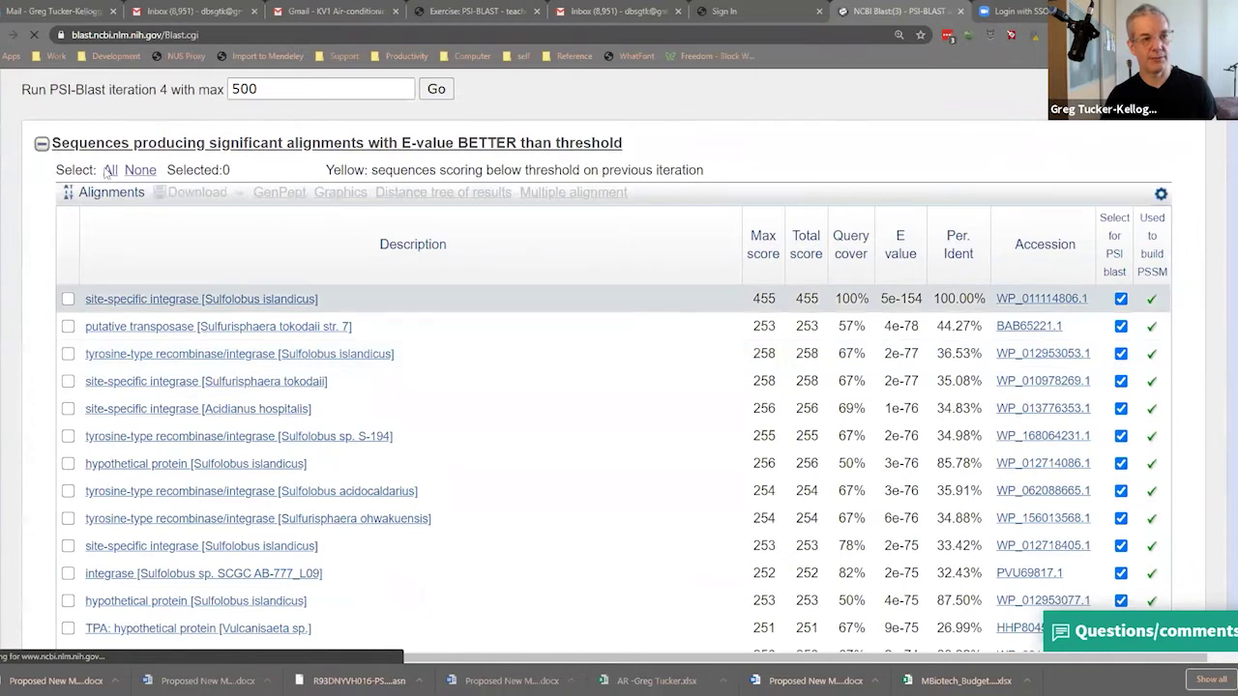
{"action": "left_click", "coordinate": [111, 170]}
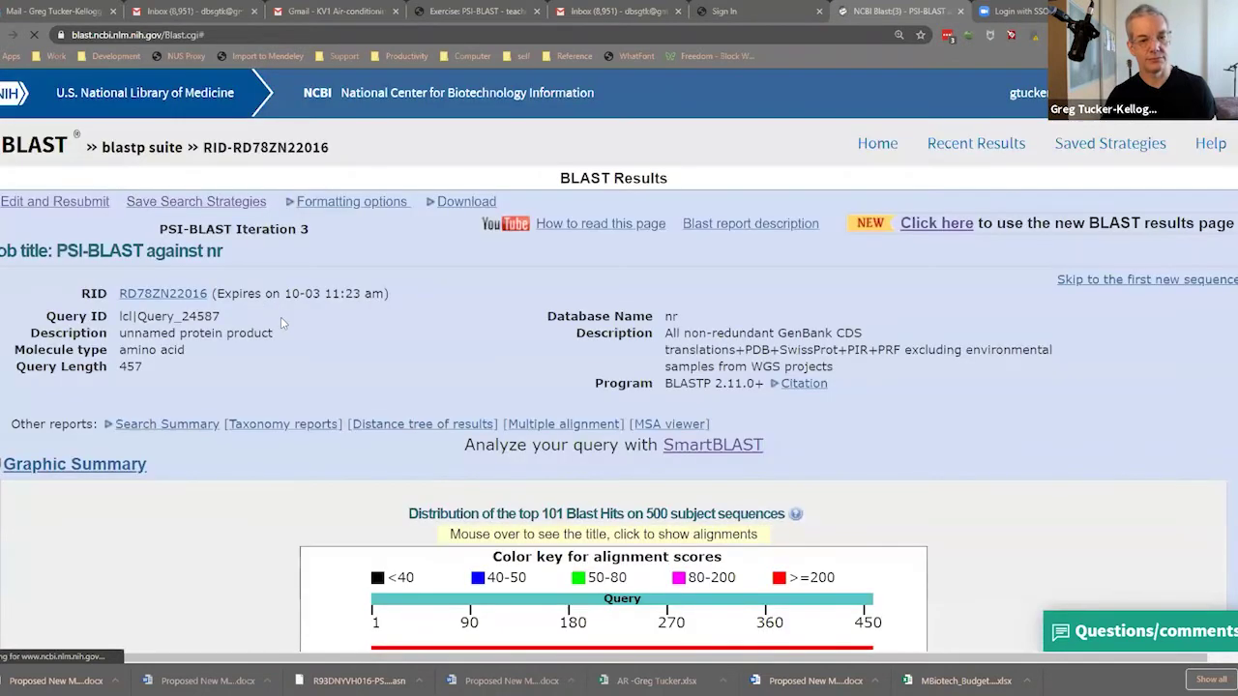
{"action": "scroll", "coordinate": [286, 315], "scroll_direction": "down", "scroll_amount": 8}
{"action": "scroll", "coordinate": [288, 313], "scroll_direction": "down", "scroll_amount": 5}
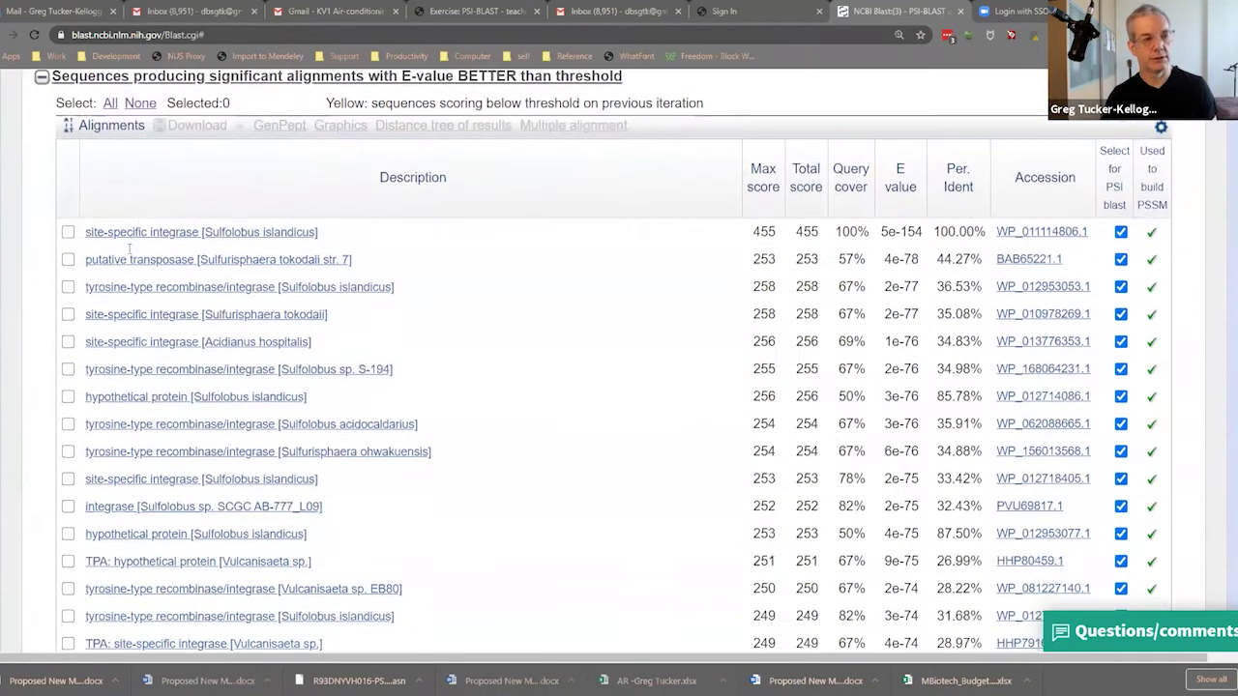
{"action": "scroll", "coordinate": [145, 193], "scroll_direction": "up", "scroll_amount": 2}
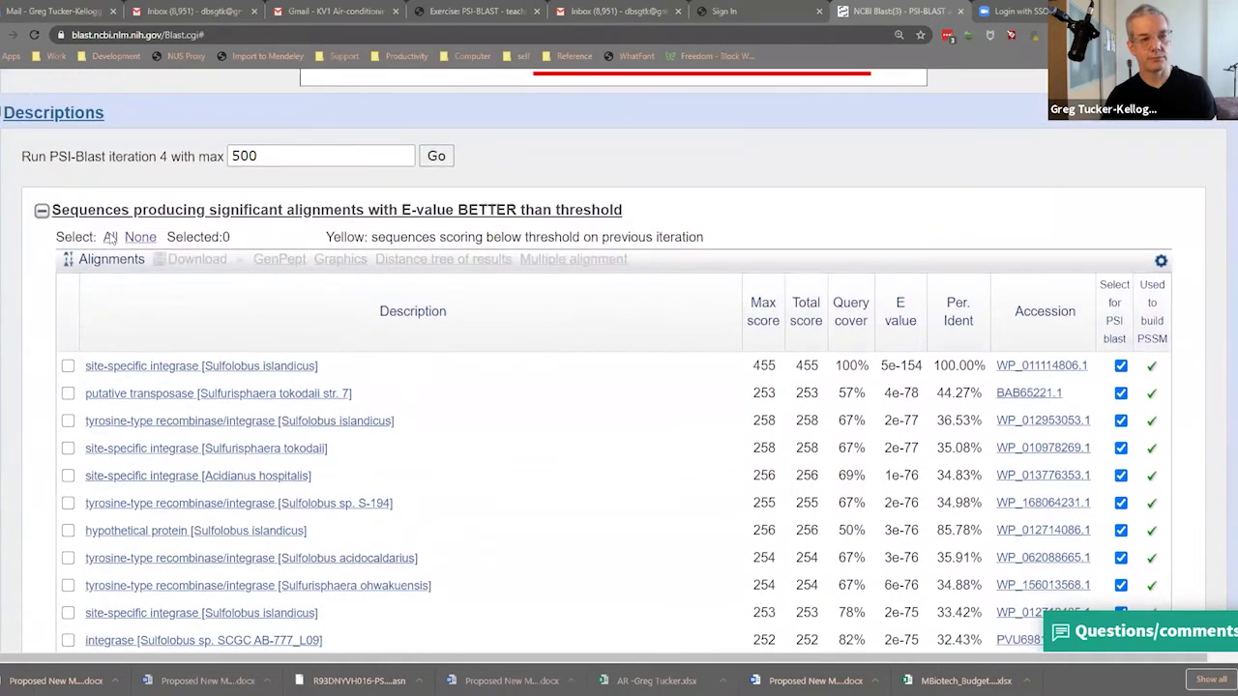
{"action": "left_click", "coordinate": [109, 239]}
Expand the Download panel to show options including PSSM to restart search
{"action": "scroll", "coordinate": [413, 339], "scroll_direction": "up", "scroll_amount": 6}
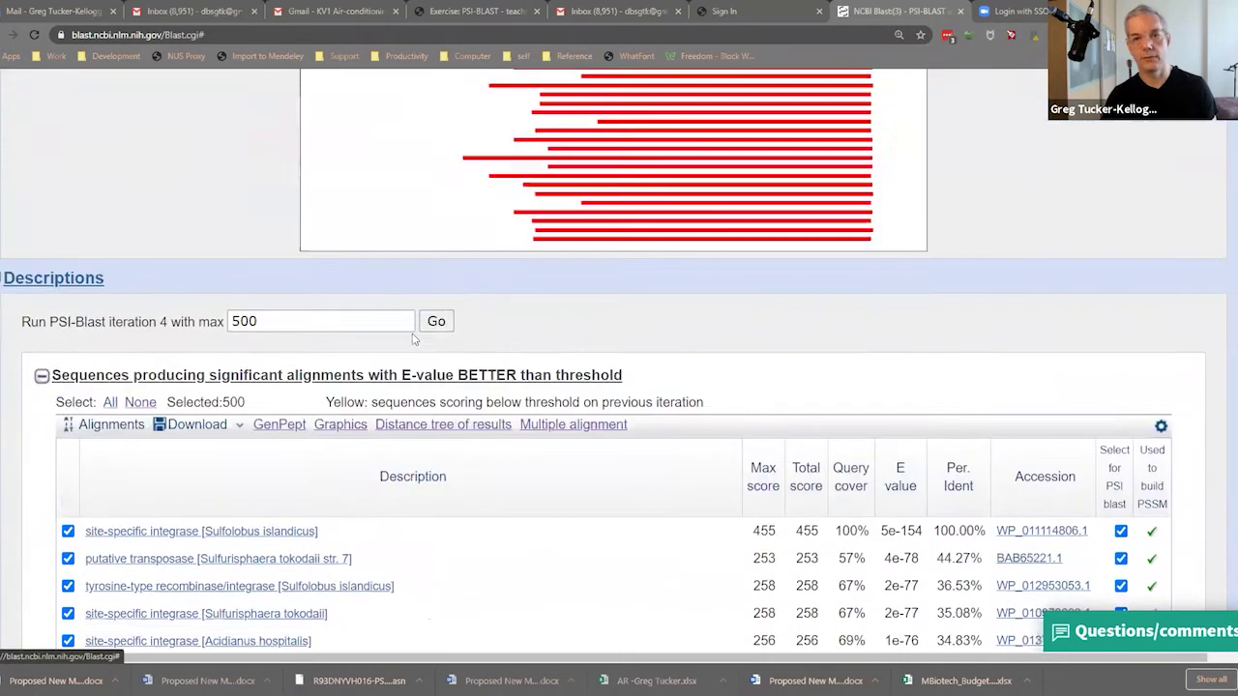
{"action": "scroll", "coordinate": [414, 338], "scroll_direction": "up", "scroll_amount": 3}
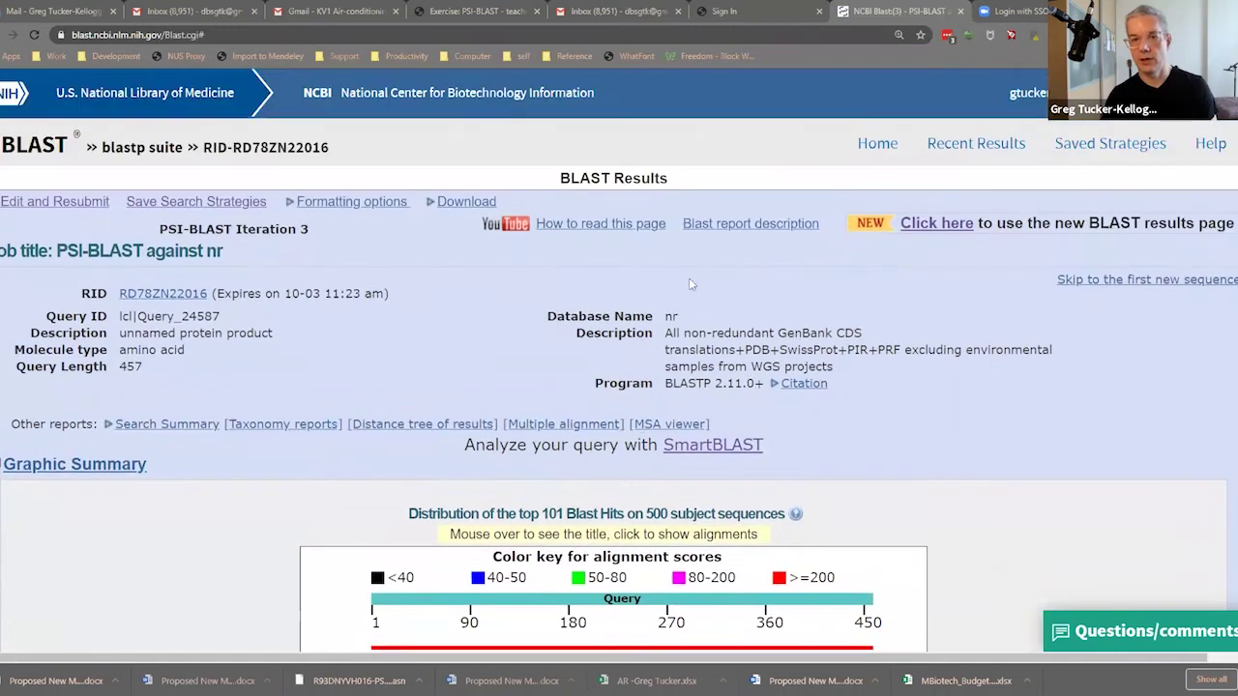
{"action": "left_click", "coordinate": [455, 207]}
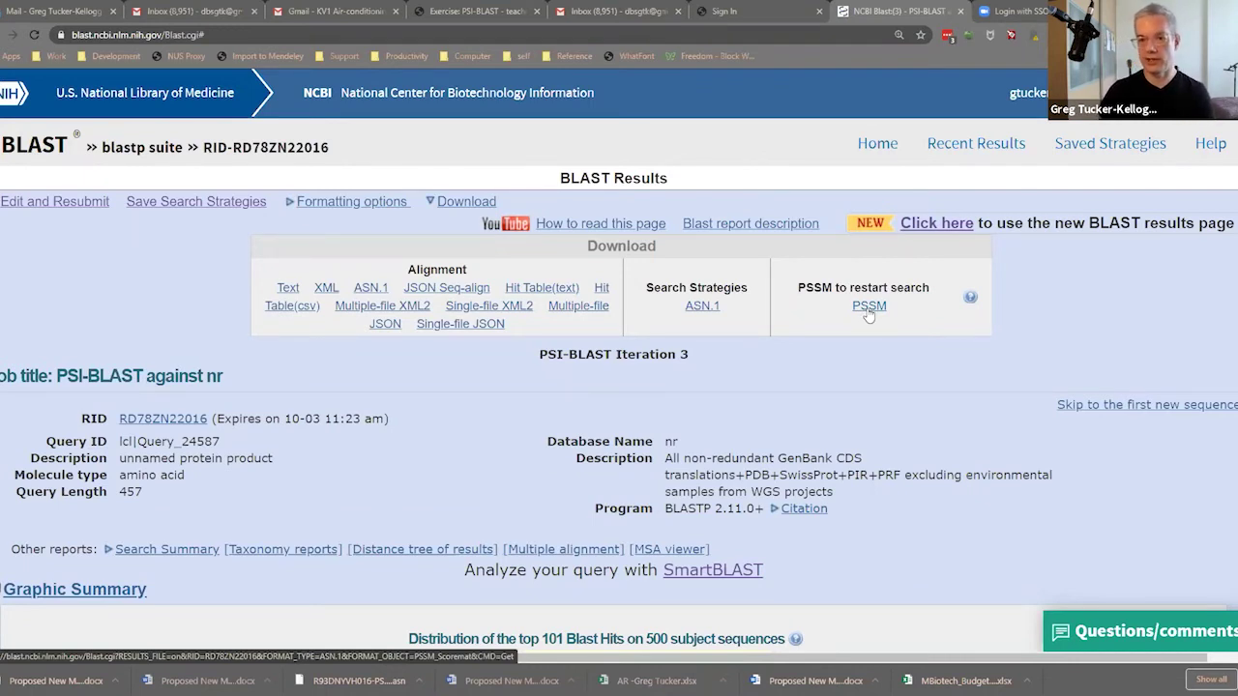
Download the iteration 3 PSSM and save it to Downloads as RD78ZN22016-PSSM_Scoremat.asn
{"action": "left_click", "coordinate": [869, 308]}
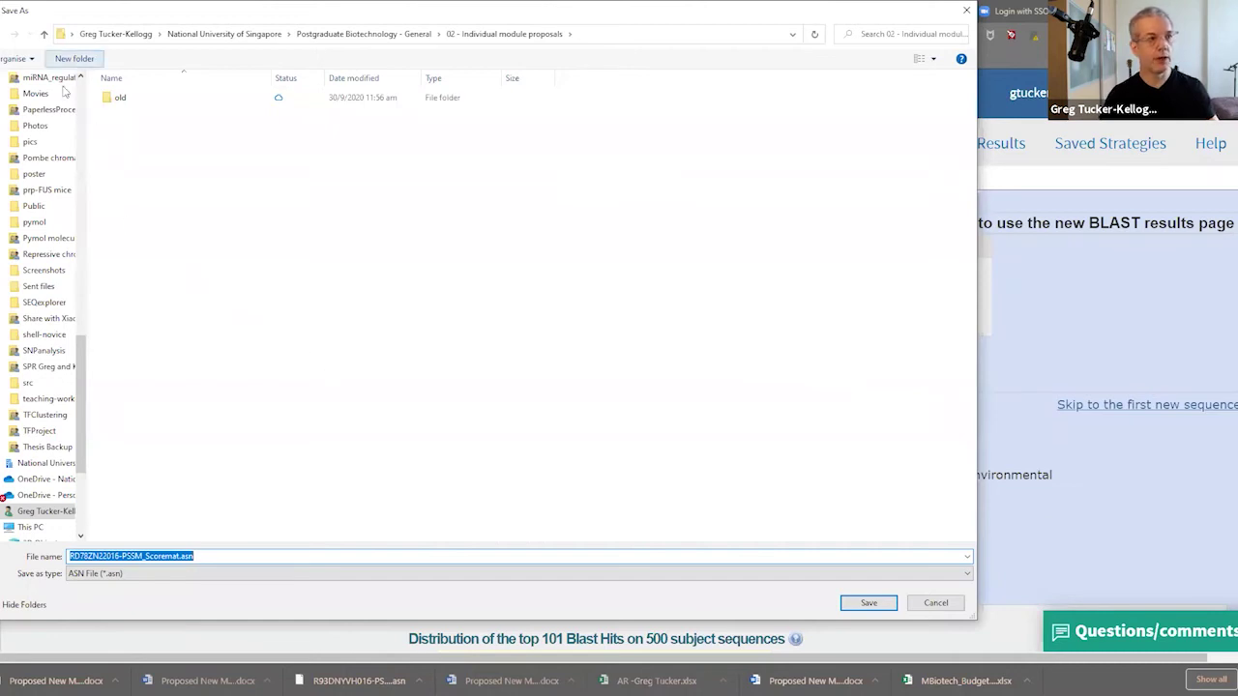
{"action": "left_click_drag", "start_coordinate": [83, 406], "coordinate": [50, 106]}
{"action": "scroll", "coordinate": [51, 106], "scroll_direction": "up", "scroll_amount": 1}
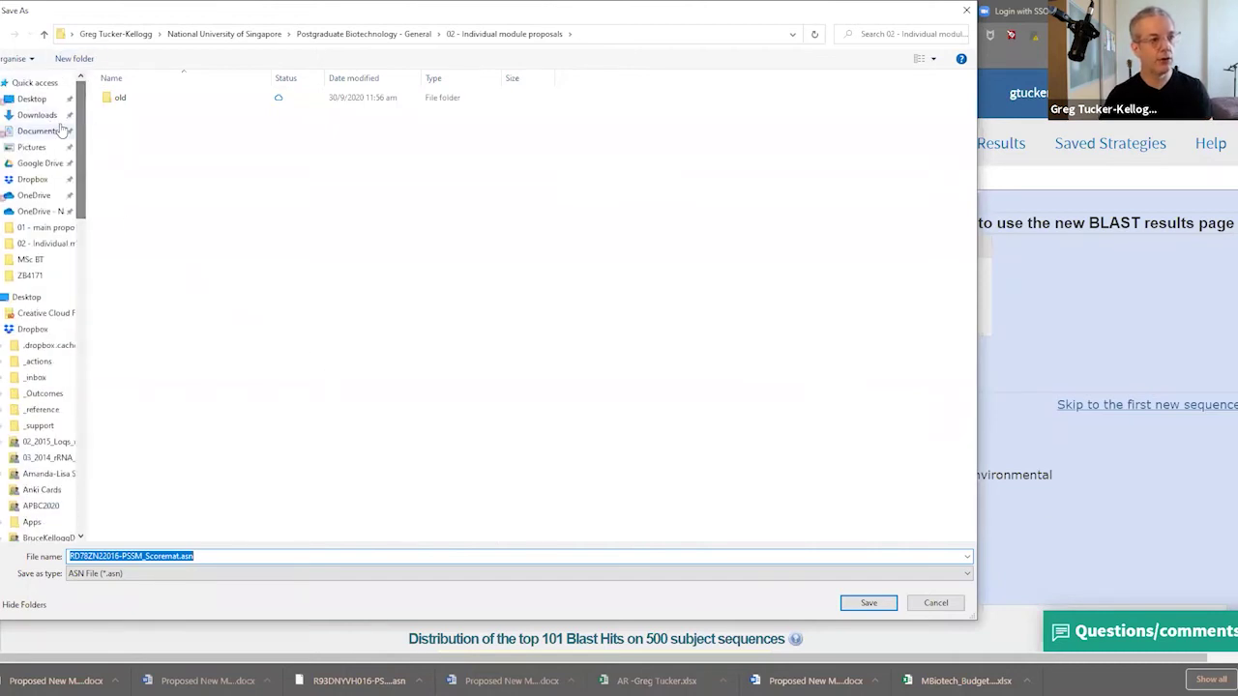
{"action": "left_click", "coordinate": [39, 115]}
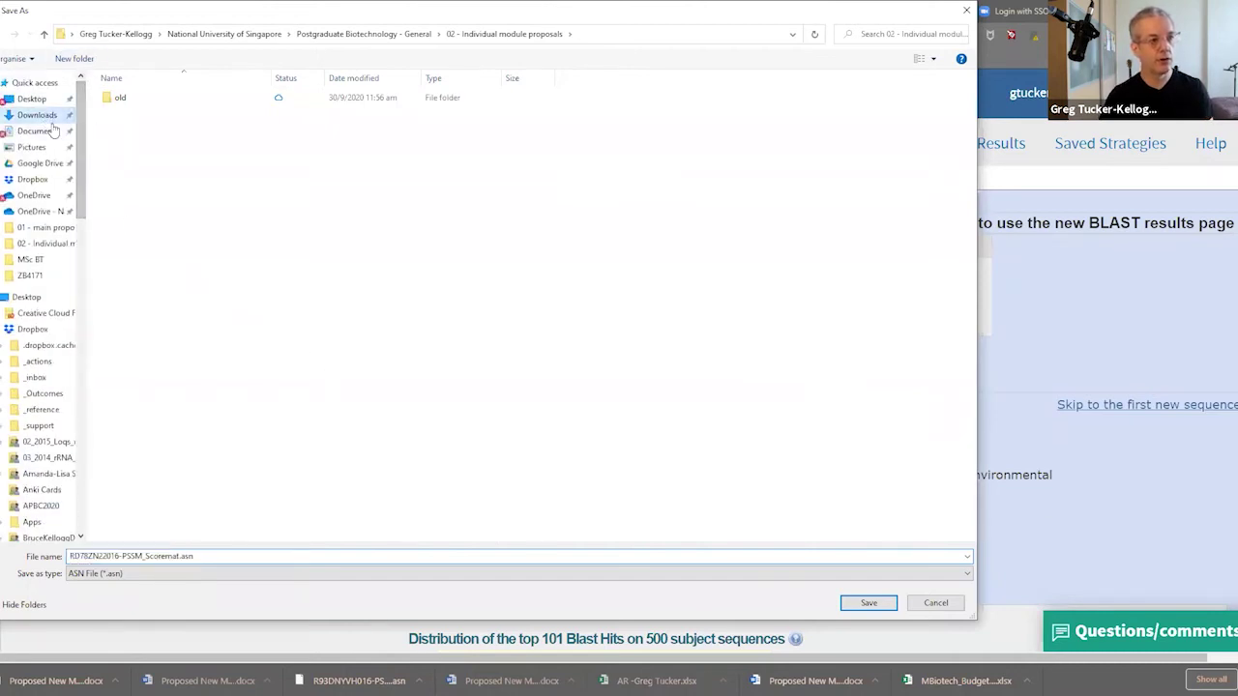
{"action": "left_click", "coordinate": [868, 604]}
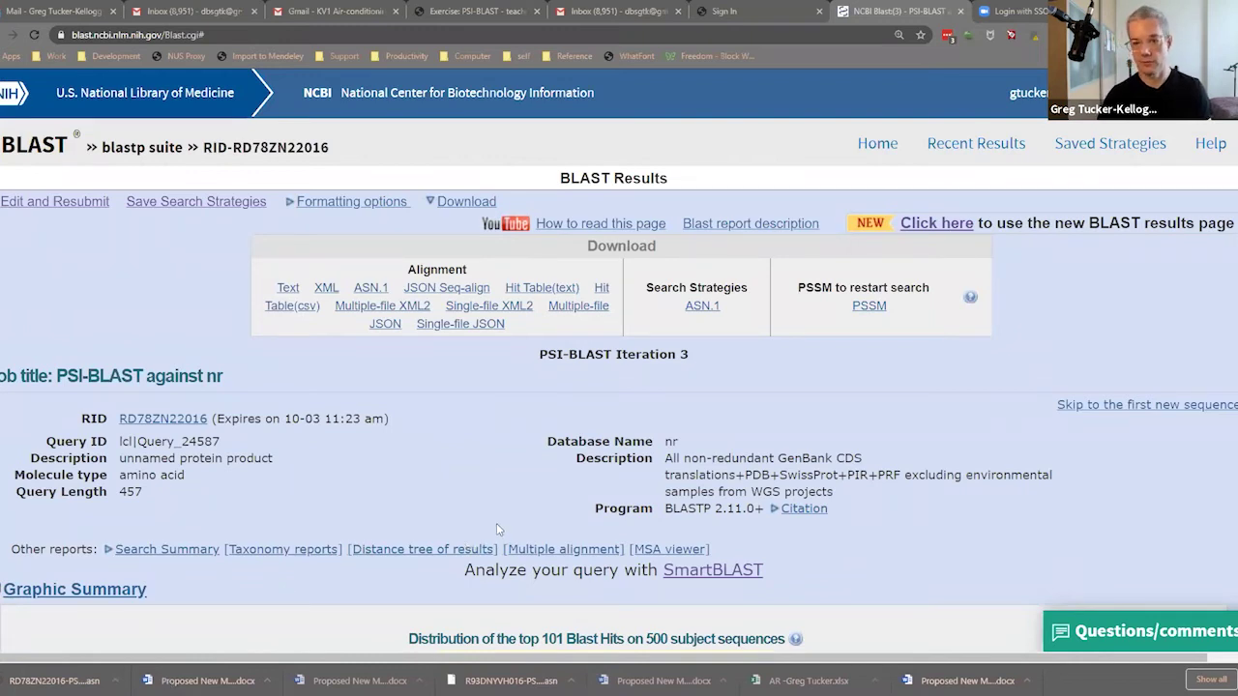
Return to the BLAST home page and start a new Protein BLAST search
{"action": "left_click", "coordinate": [881, 150]}
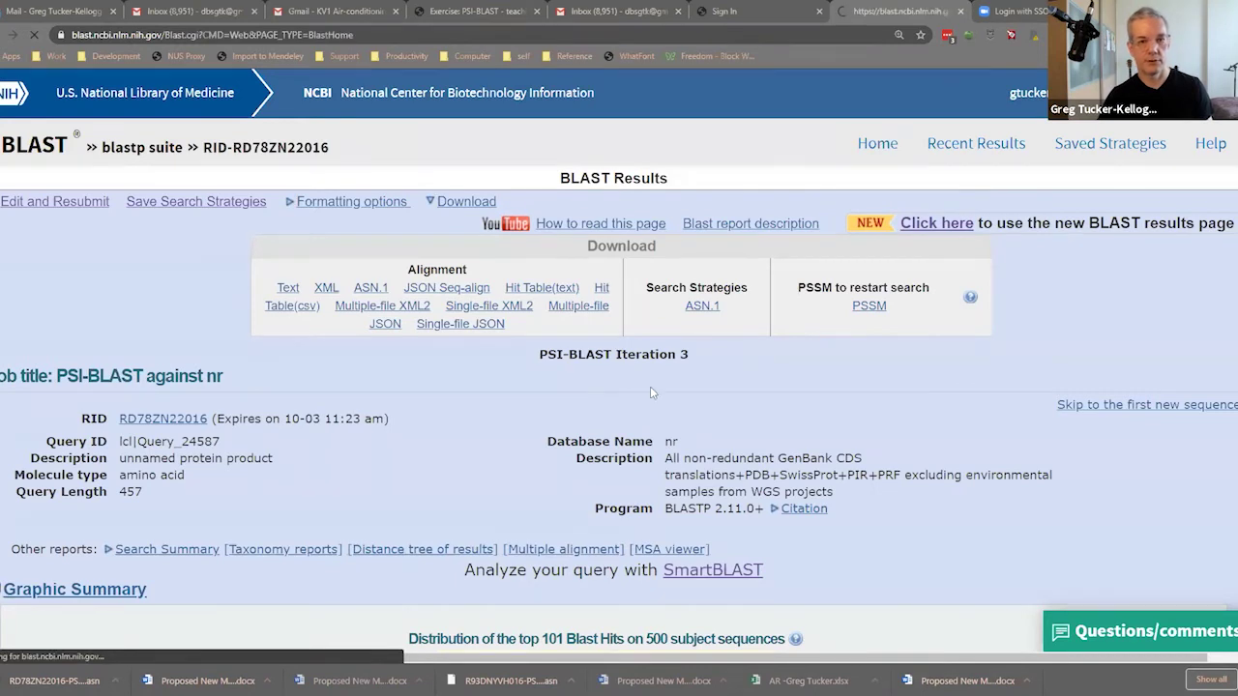
{"action": "scroll", "coordinate": [508, 473], "scroll_direction": "down", "scroll_amount": 3}
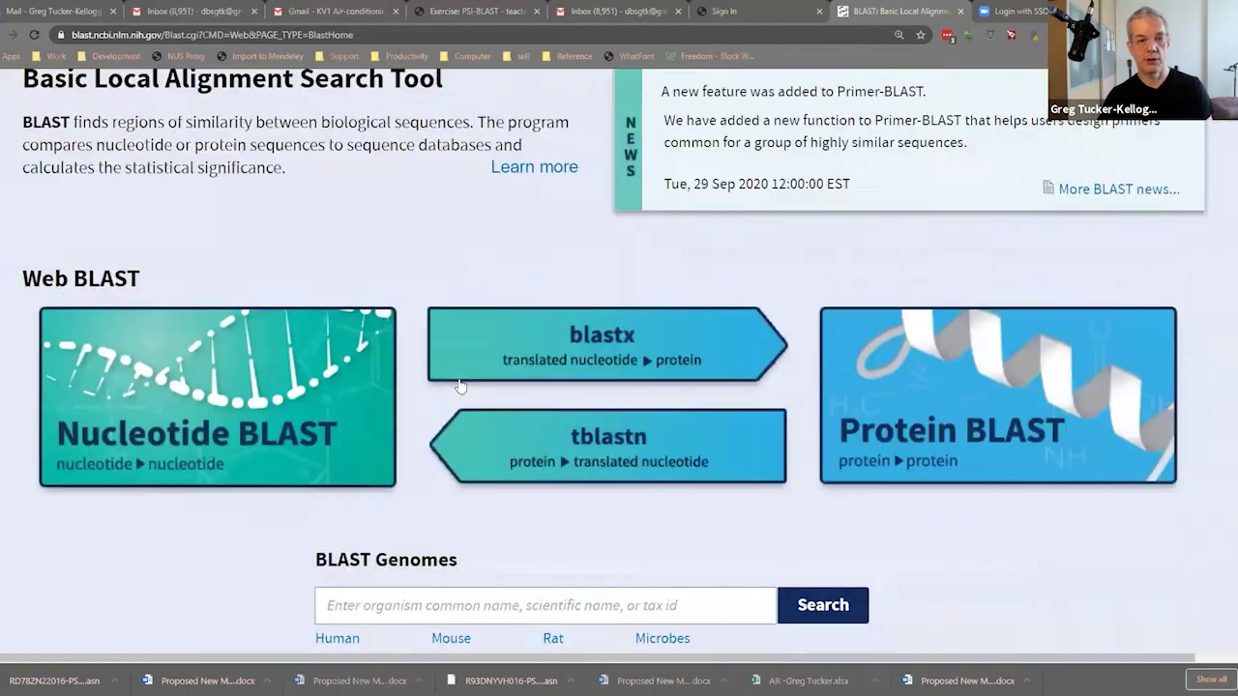
{"action": "left_click", "coordinate": [898, 365]}
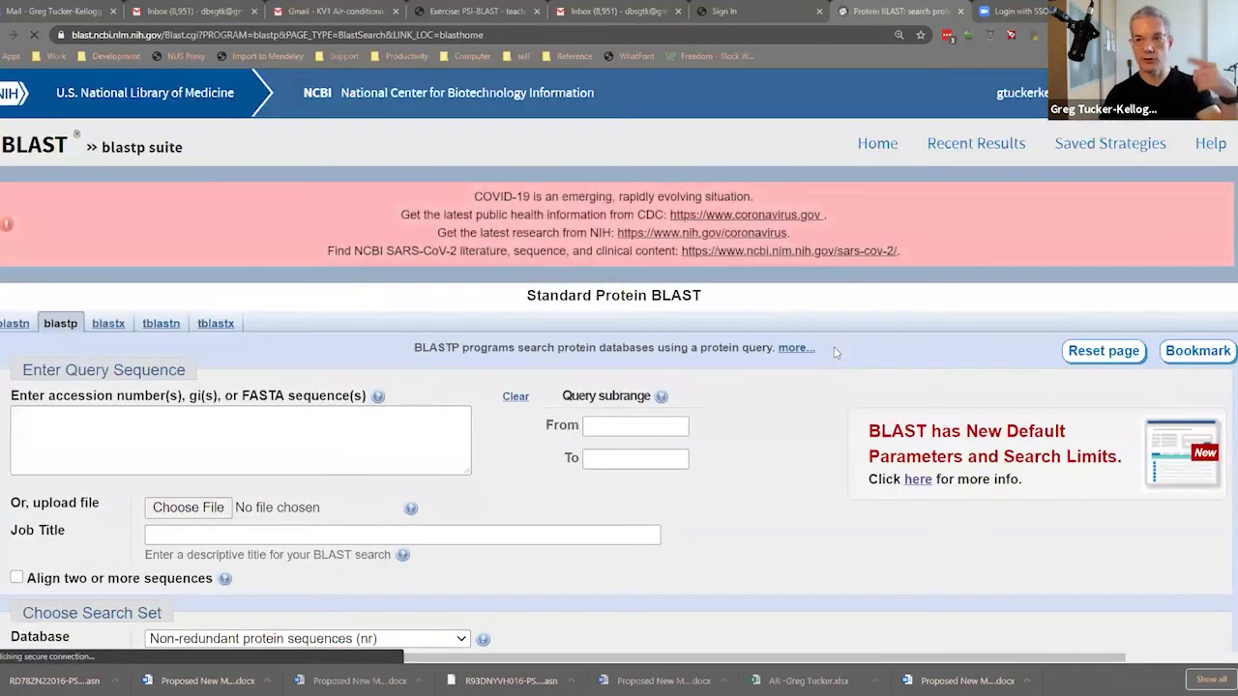
{"action": "scroll", "coordinate": [834, 347], "scroll_direction": "down", "scroll_amount": 2}
{"action": "scroll", "coordinate": [827, 349], "scroll_direction": "down", "scroll_amount": 2}
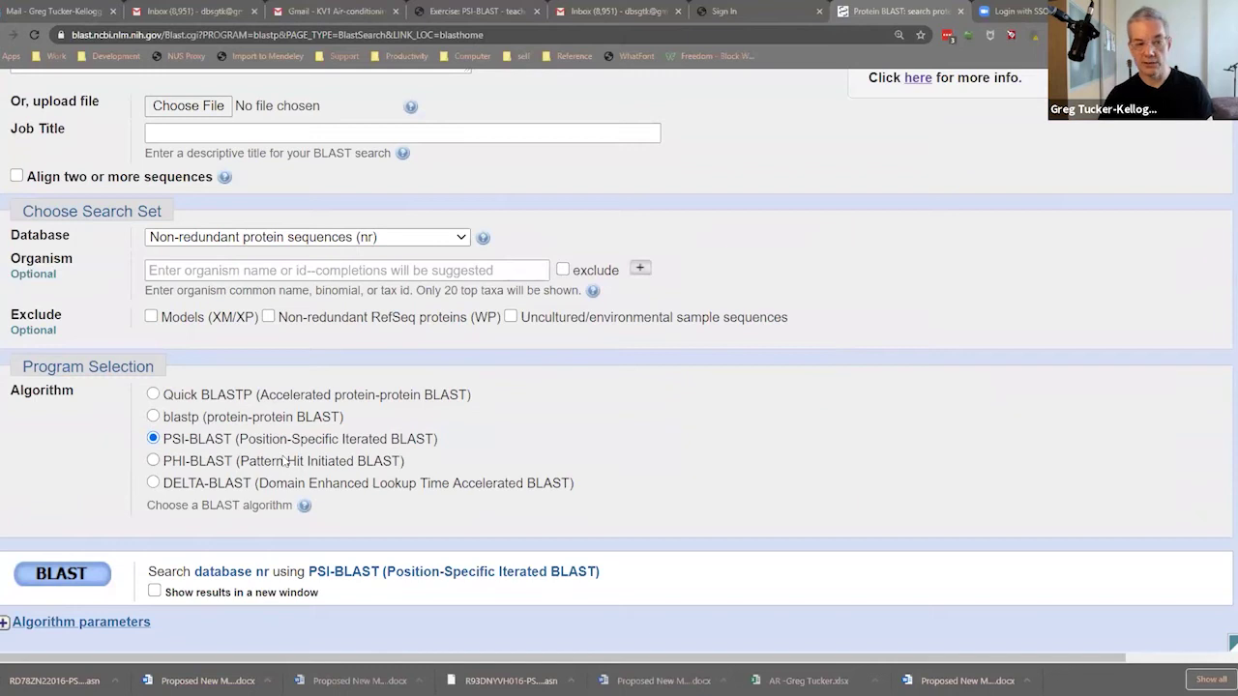
{"action": "scroll", "coordinate": [367, 308], "scroll_direction": "up", "scroll_amount": 1}
Set the search database to Protein Data Bank proteins (pdb), keeping PSI-BLAST
{"action": "left_click", "coordinate": [368, 306]}
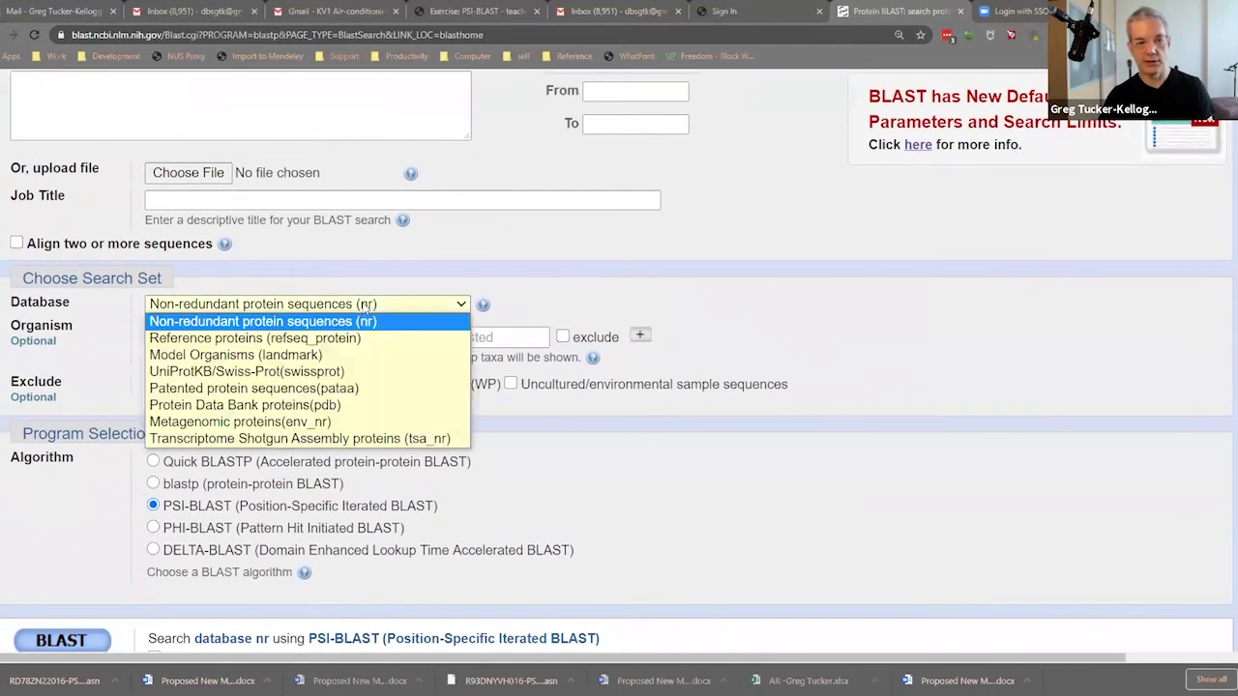
{"action": "left_click", "coordinate": [376, 407]}
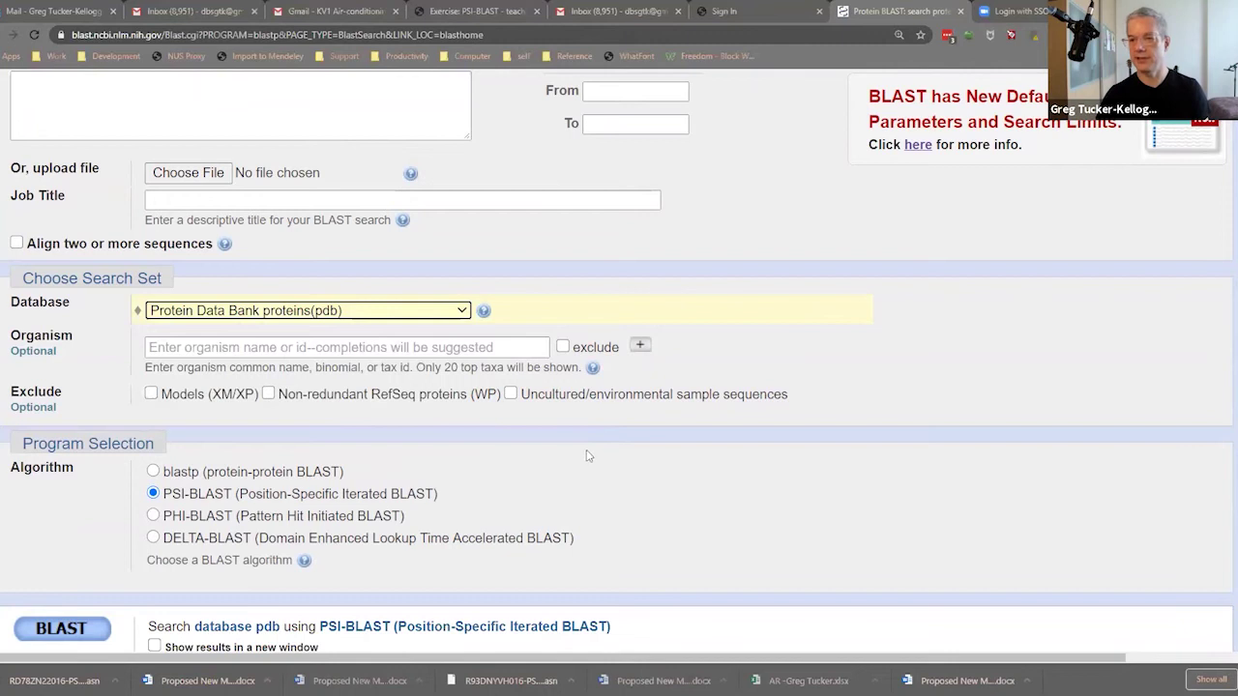
{"action": "scroll", "coordinate": [584, 452], "scroll_direction": "down", "scroll_amount": 3}
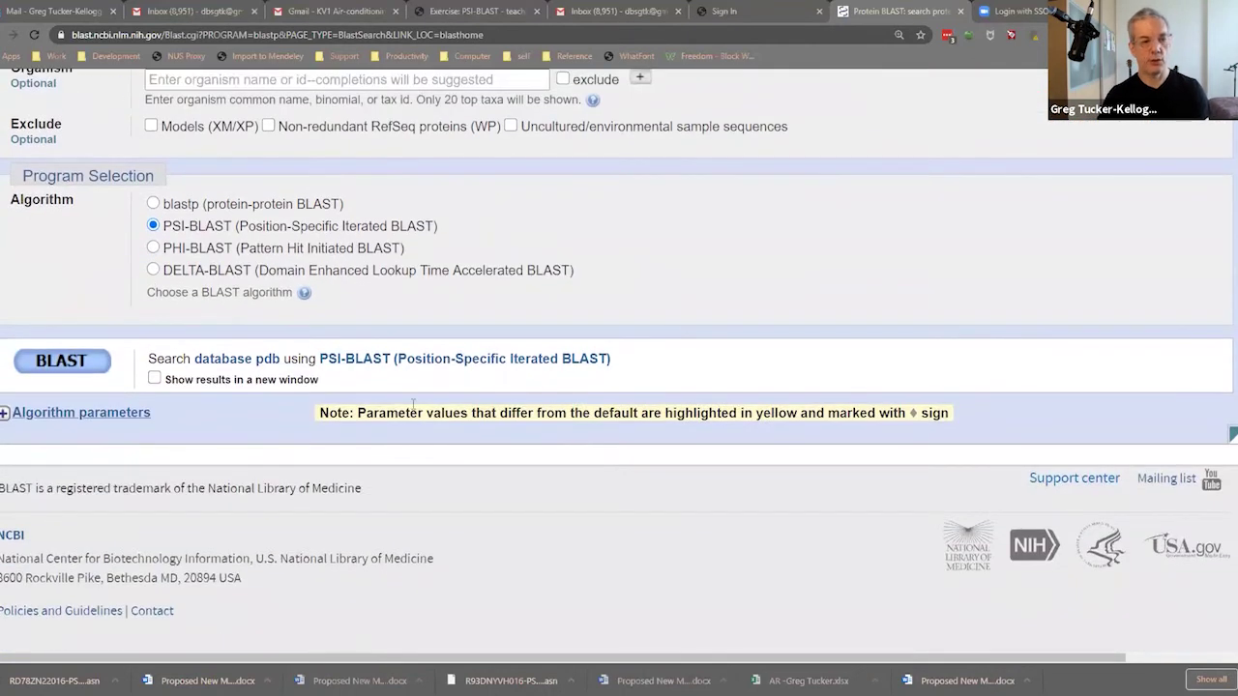
Expand Algorithm parameters to reach the PSI/PHI/DELTA BLAST Upload PSSM field
{"action": "left_click", "coordinate": [47, 417]}
{"action": "scroll", "coordinate": [473, 469], "scroll_direction": "down", "scroll_amount": 1}
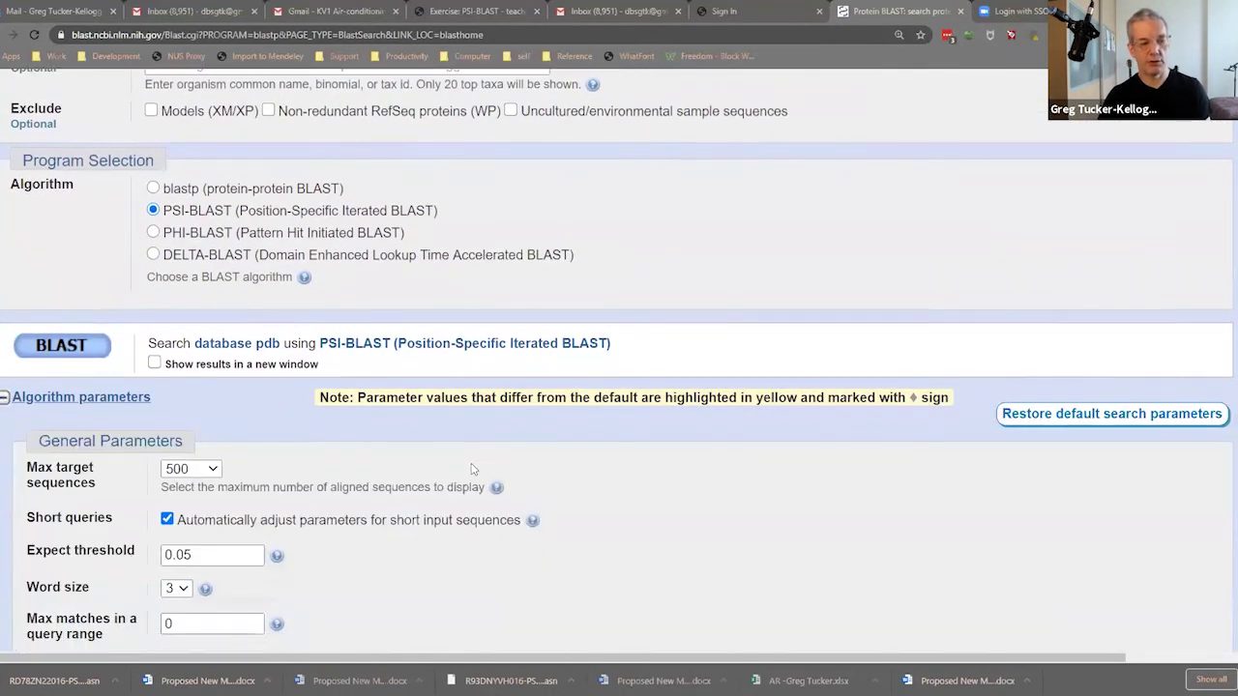
{"action": "scroll", "coordinate": [473, 469], "scroll_direction": "down", "scroll_amount": 3}
{"action": "scroll", "coordinate": [473, 467], "scroll_direction": "up", "scroll_amount": 5}
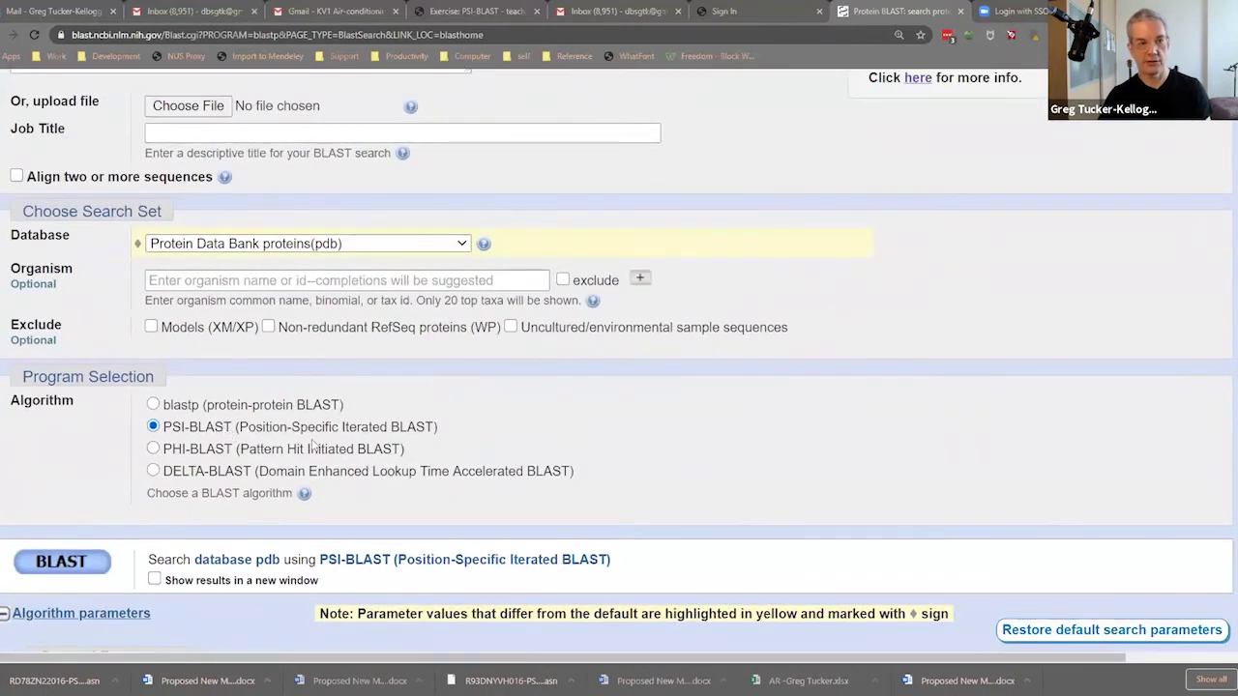
{"action": "scroll", "coordinate": [313, 443], "scroll_direction": "up", "scroll_amount": 3}
{"action": "scroll", "coordinate": [333, 386], "scroll_direction": "down", "scroll_amount": 2}
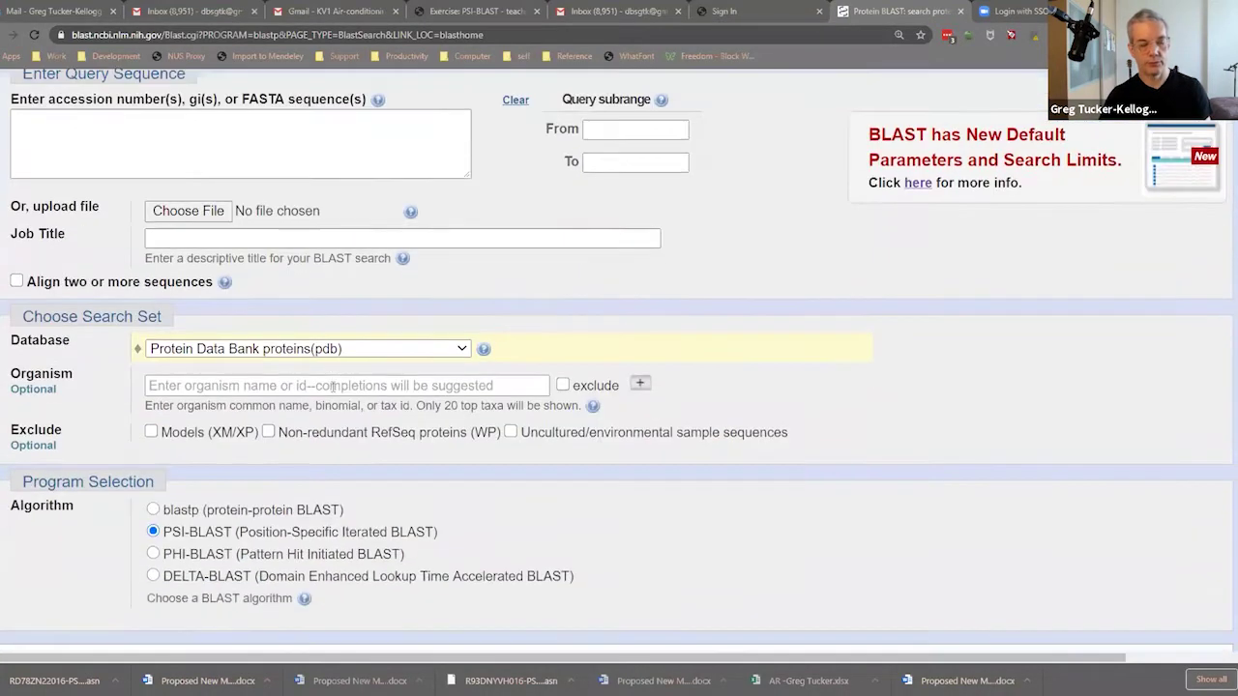
{"action": "scroll", "coordinate": [333, 386], "scroll_direction": "down", "scroll_amount": 13}
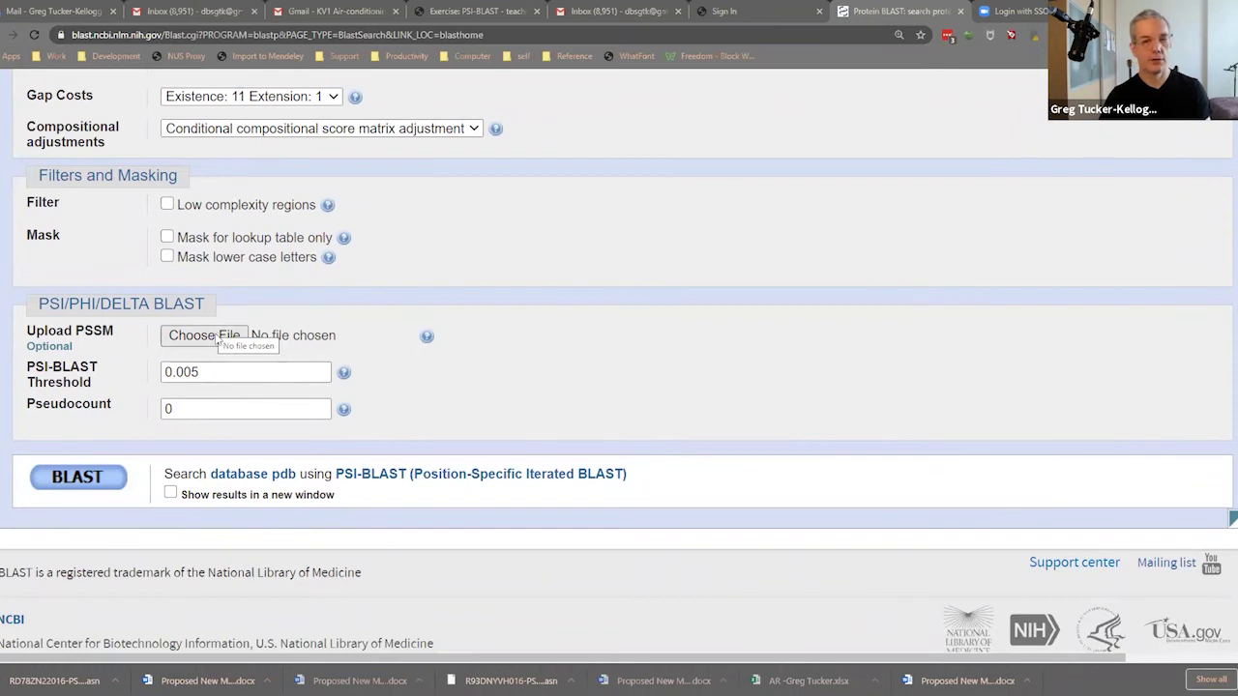
Upload RD78ZN22016-PSSM_Scoremat.asn from Downloads as the search's PSSM
{"action": "left_click", "coordinate": [218, 339]}
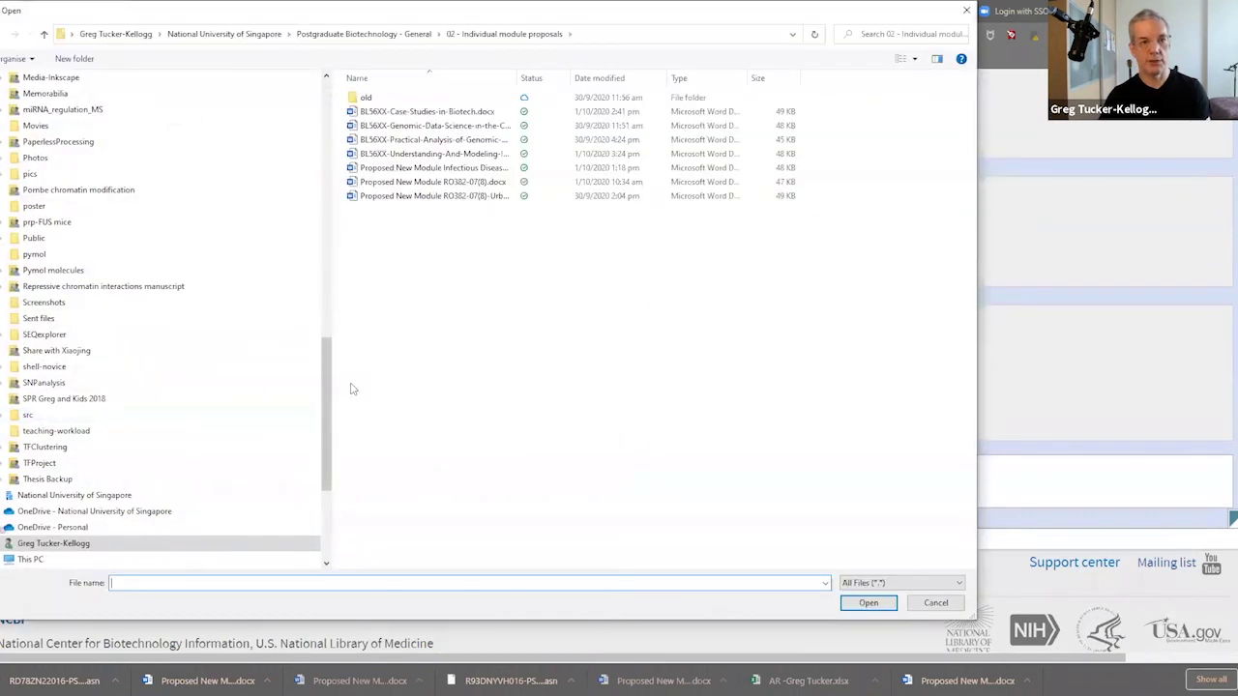
{"action": "left_click_drag", "start_coordinate": [323, 472], "coordinate": [321, 205]}
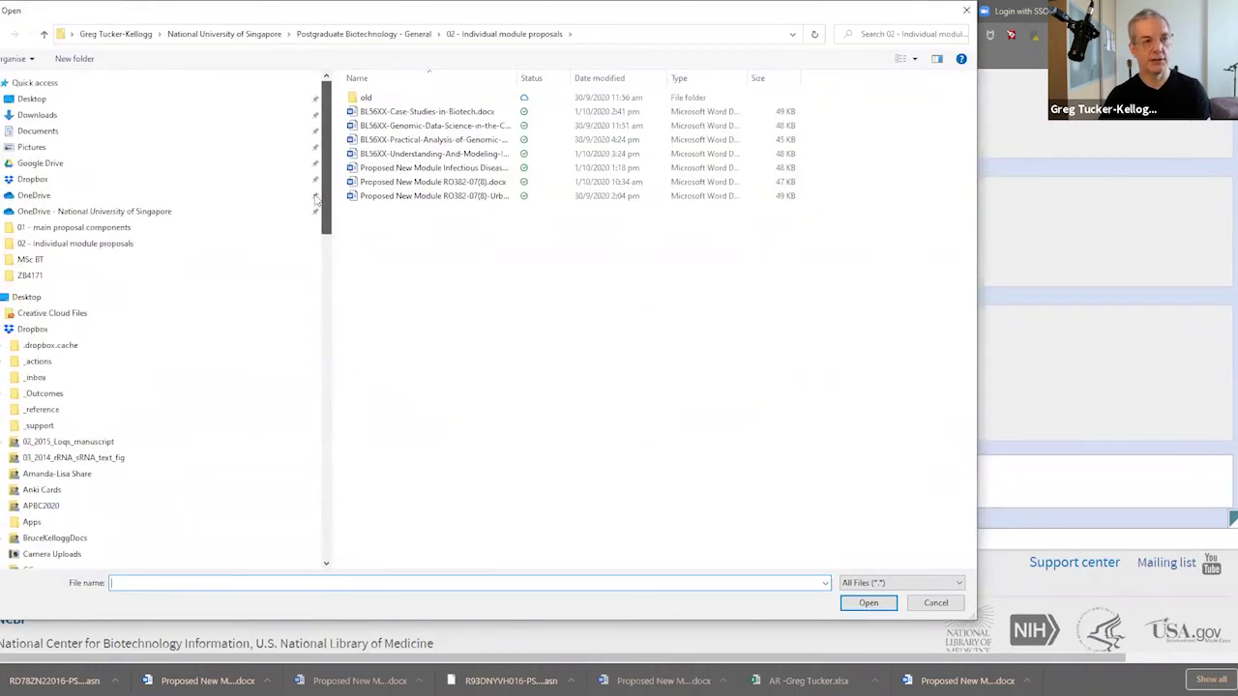
{"action": "left_click", "coordinate": [113, 118]}
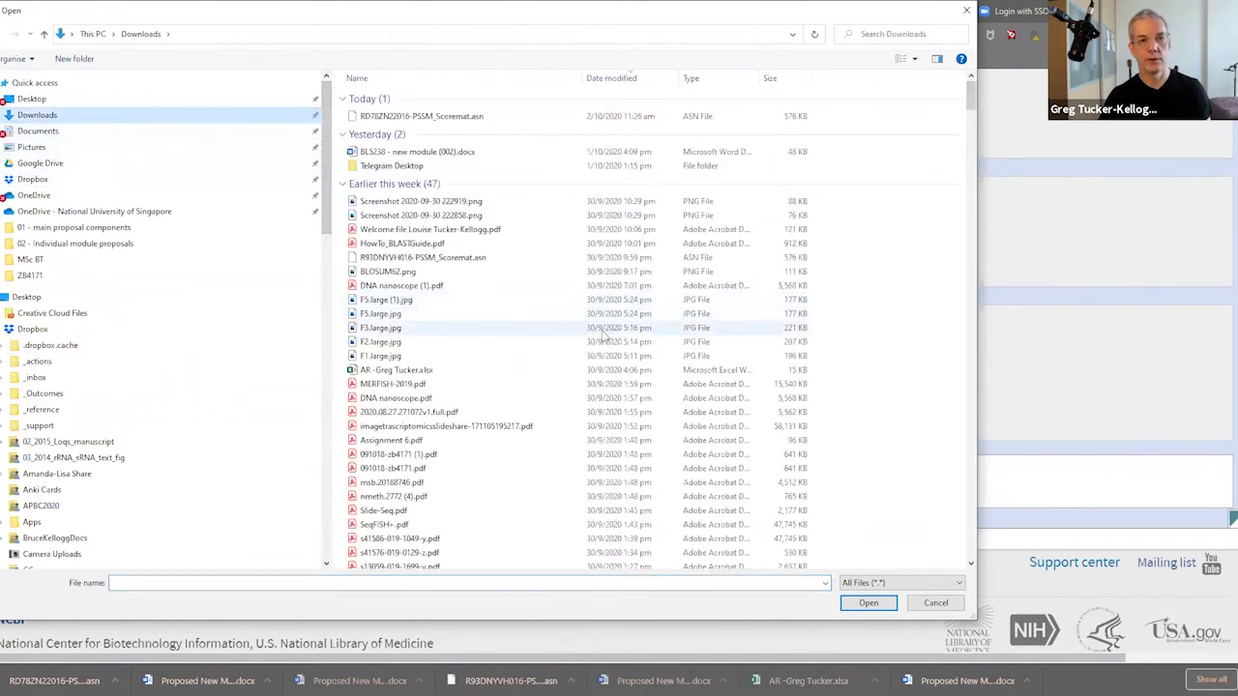
{"action": "left_click", "coordinate": [413, 116]}
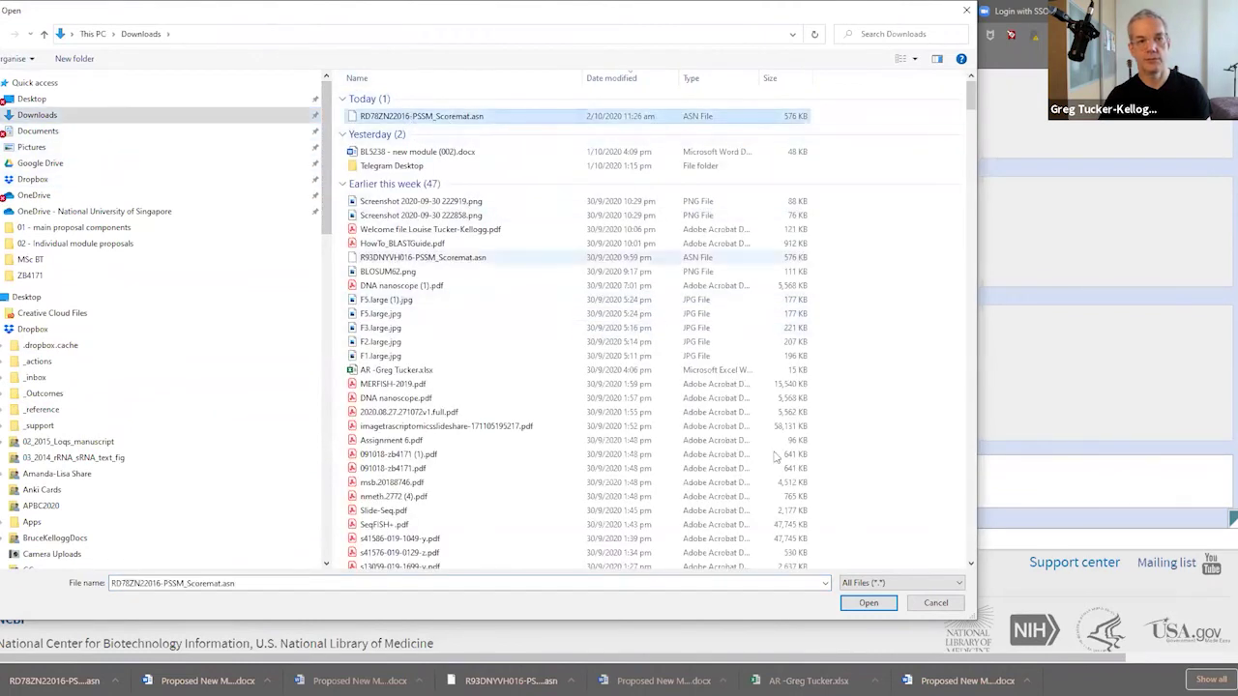
{"action": "left_click", "coordinate": [867, 604]}
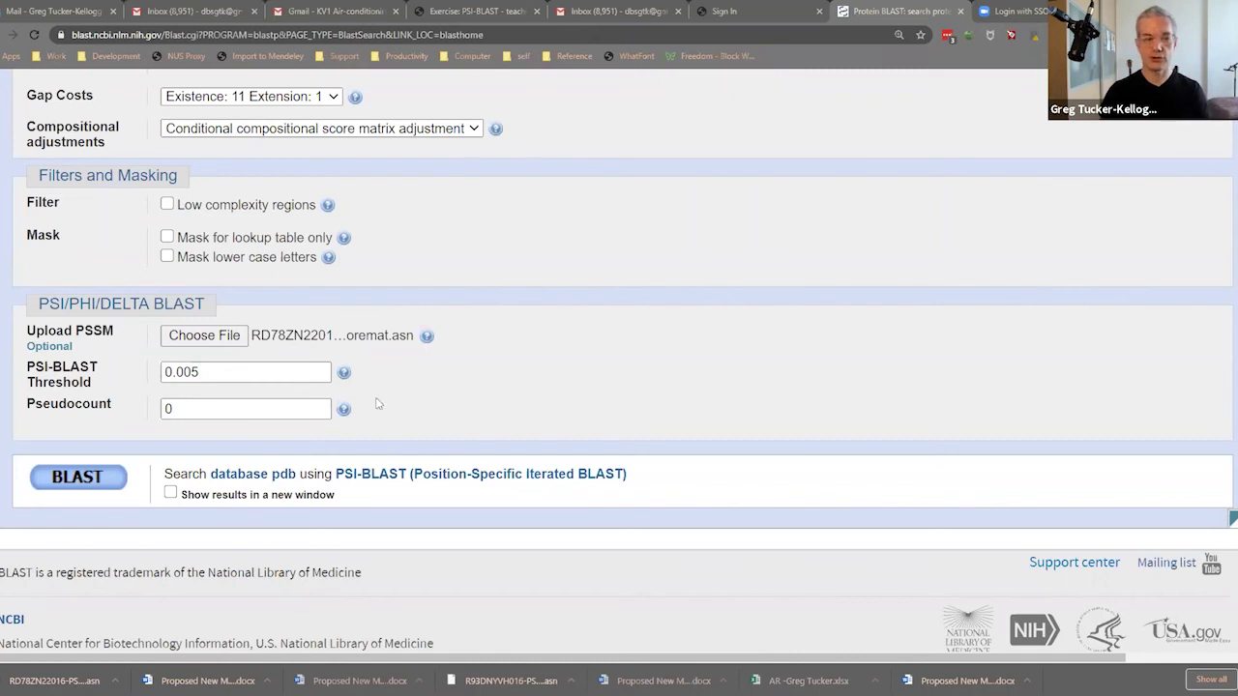
Run the PSSM-seeded pdb search and review its 24 hits, topped by a Pyrococcus abyssi tyrosine recombinase
{"action": "left_click", "coordinate": [98, 477]}
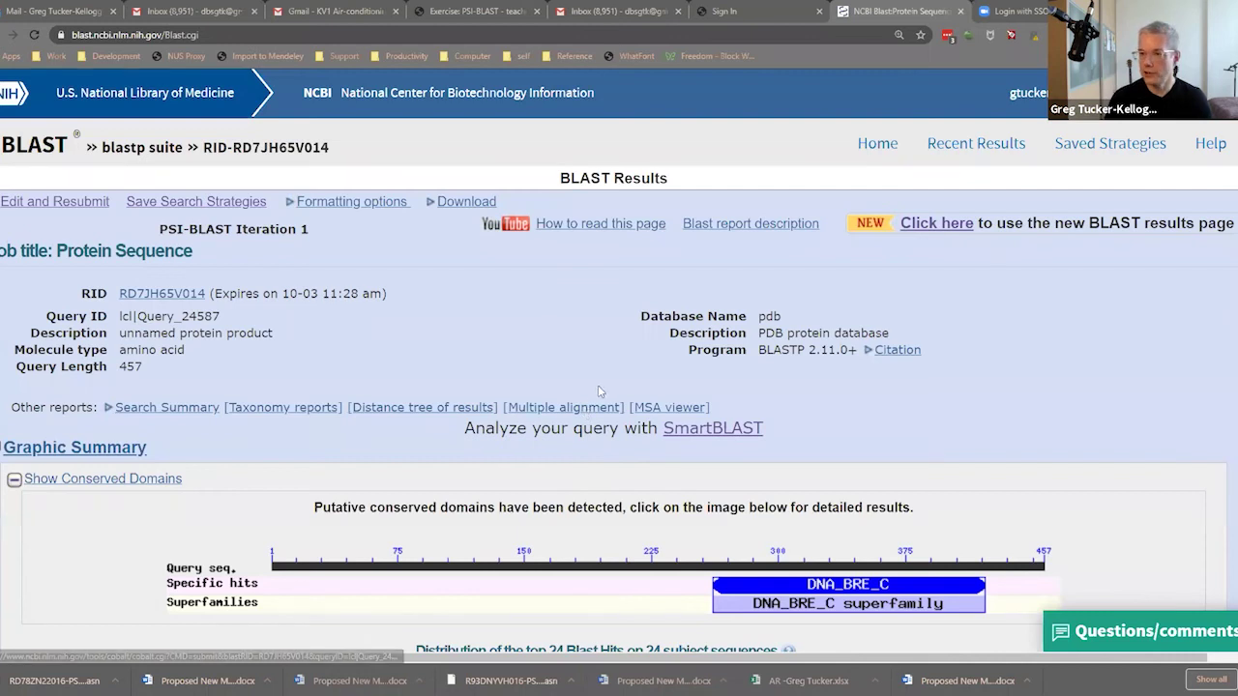
{"action": "scroll", "coordinate": [639, 323], "scroll_direction": "down", "scroll_amount": 3}
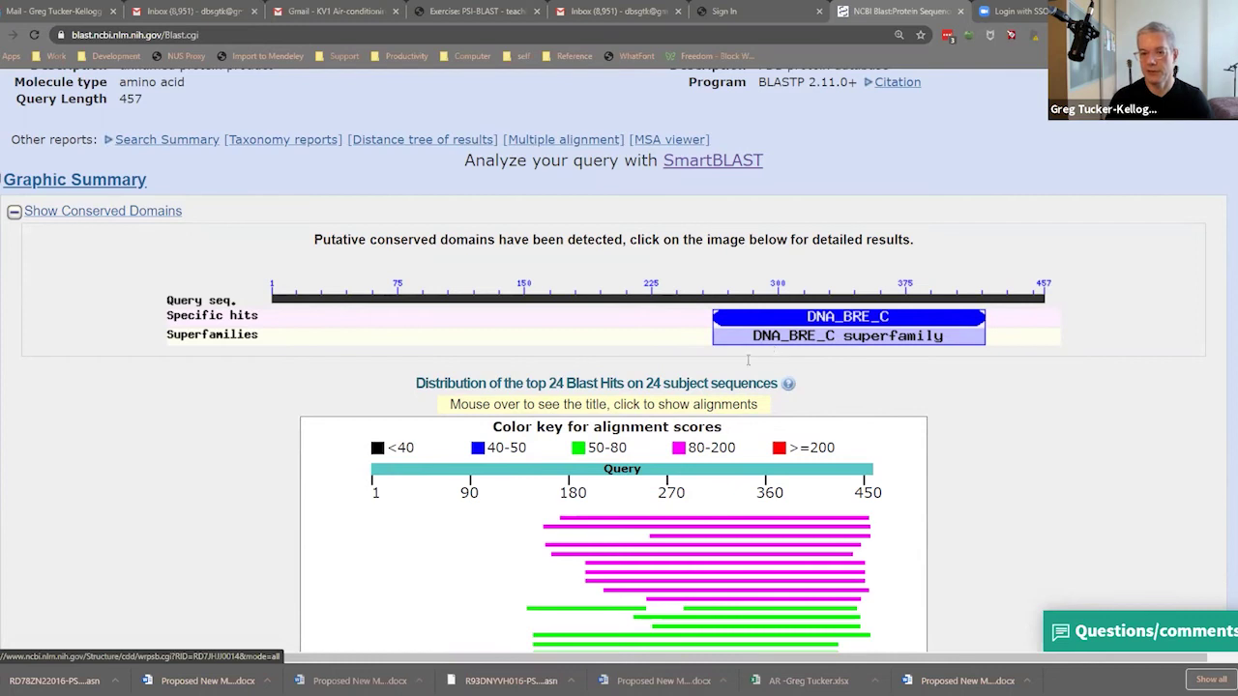
{"action": "scroll", "coordinate": [694, 363], "scroll_direction": "down", "scroll_amount": 6}
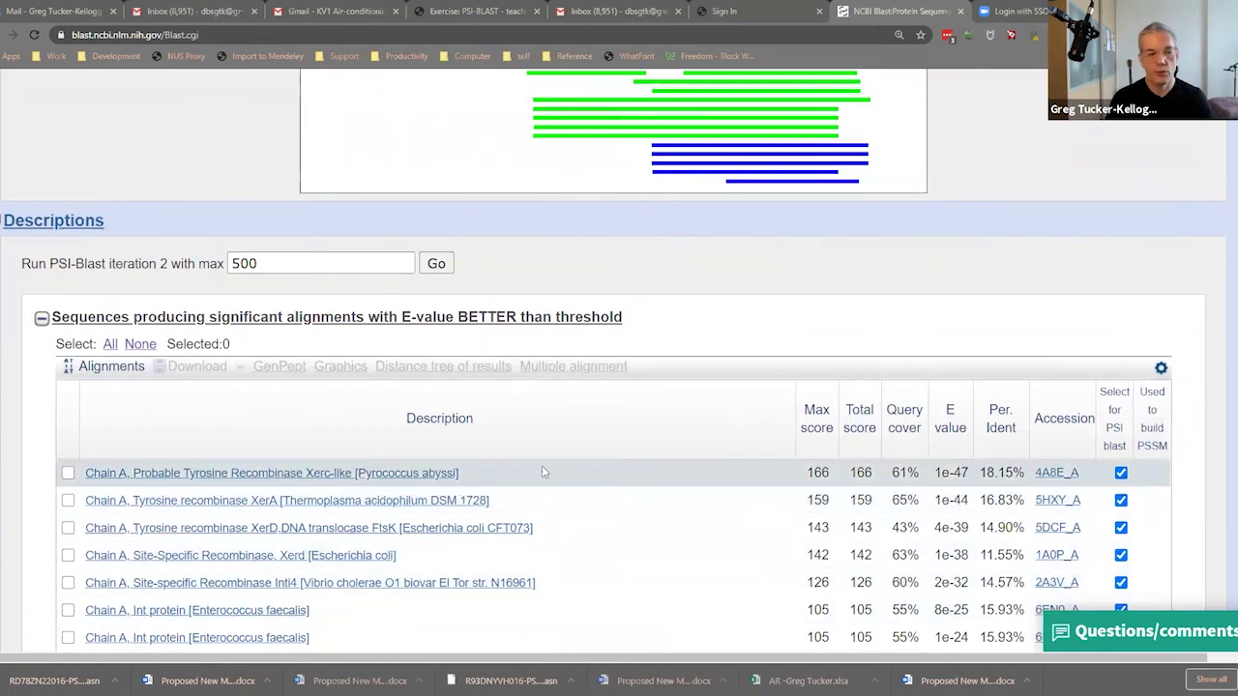
{"action": "scroll", "coordinate": [542, 469], "scroll_direction": "down", "scroll_amount": 2}
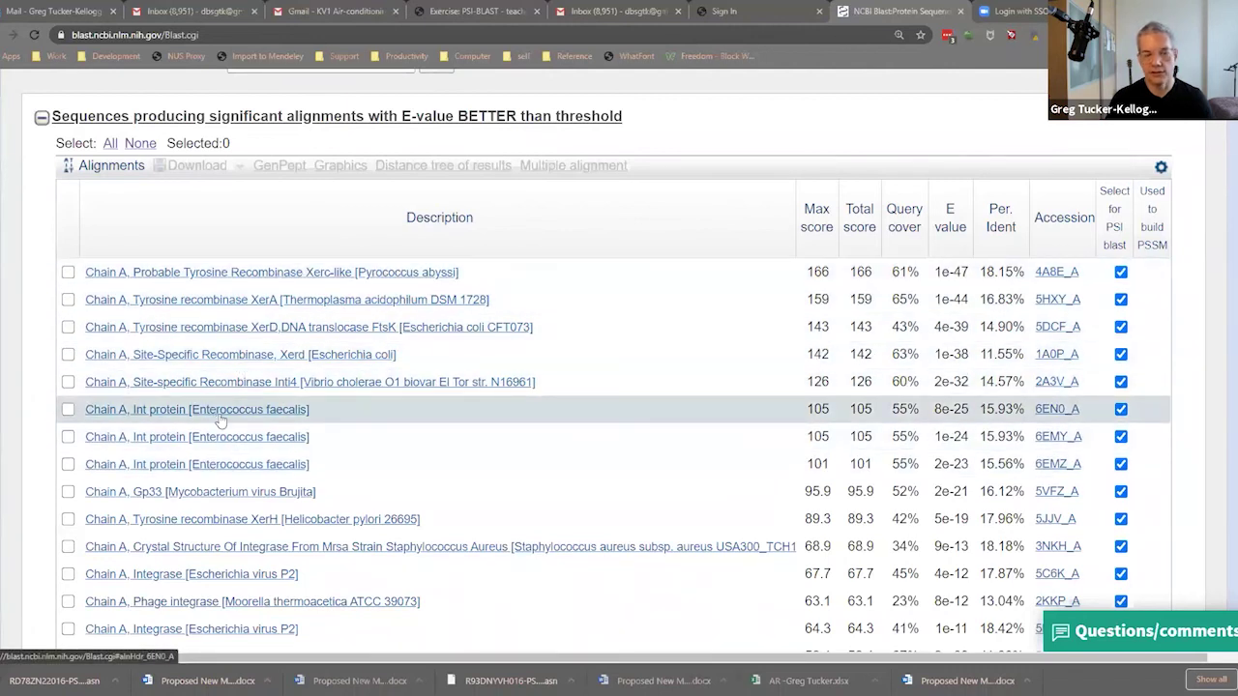
{"action": "scroll", "coordinate": [528, 408], "scroll_direction": "down", "scroll_amount": 4}
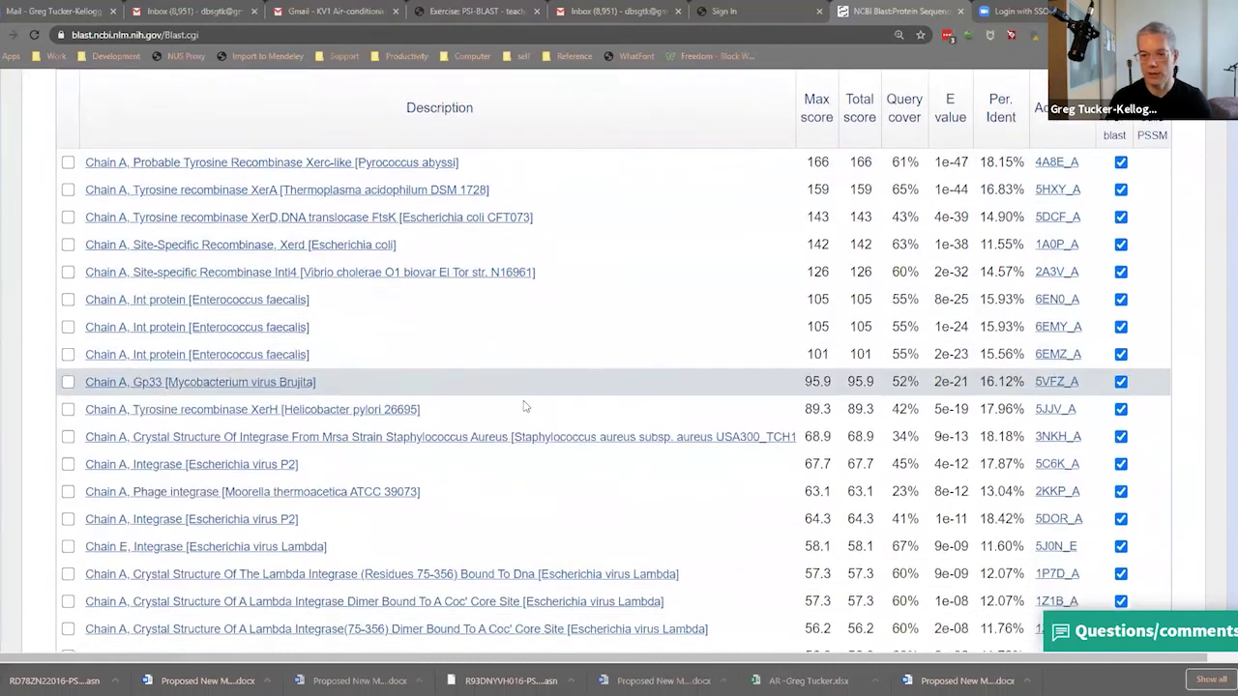
{"action": "scroll", "coordinate": [533, 420], "scroll_direction": "up", "scroll_amount": 3}
{"action": "scroll", "coordinate": [533, 421], "scroll_direction": "up", "scroll_amount": 7}
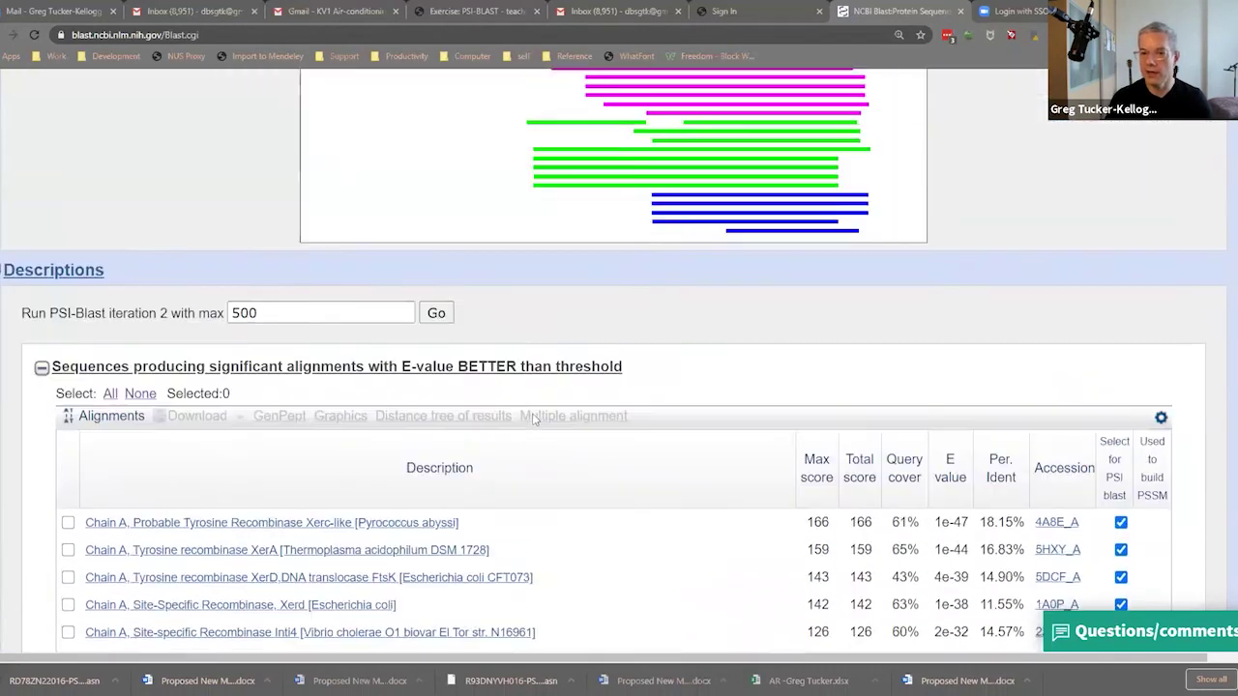